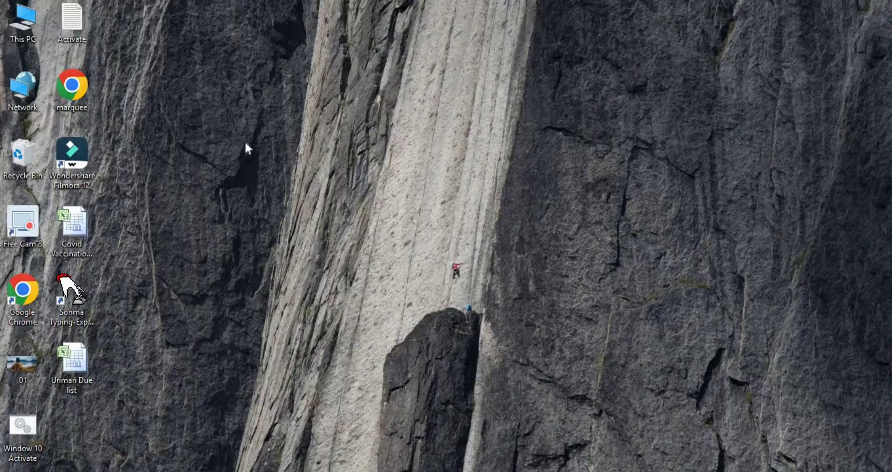
Step: Refresh the Windows desktop from its right-click menu
{"action": "right_click", "coordinate": [331, 168]}
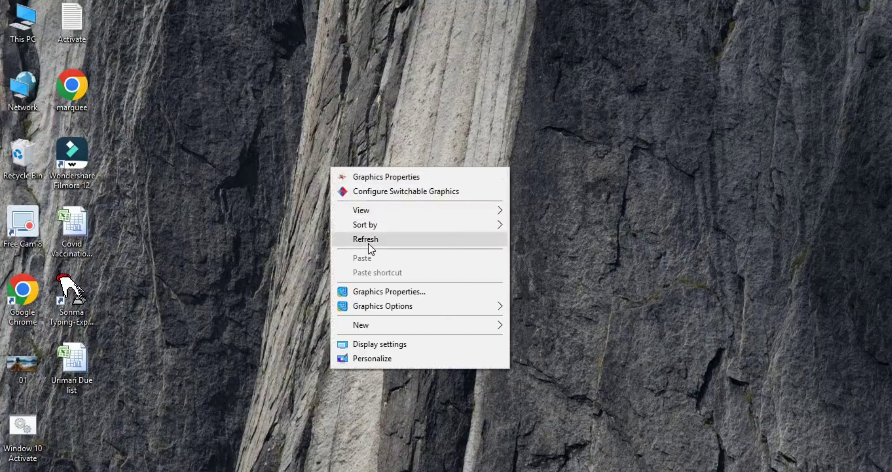
{"action": "left_click", "coordinate": [368, 243]}
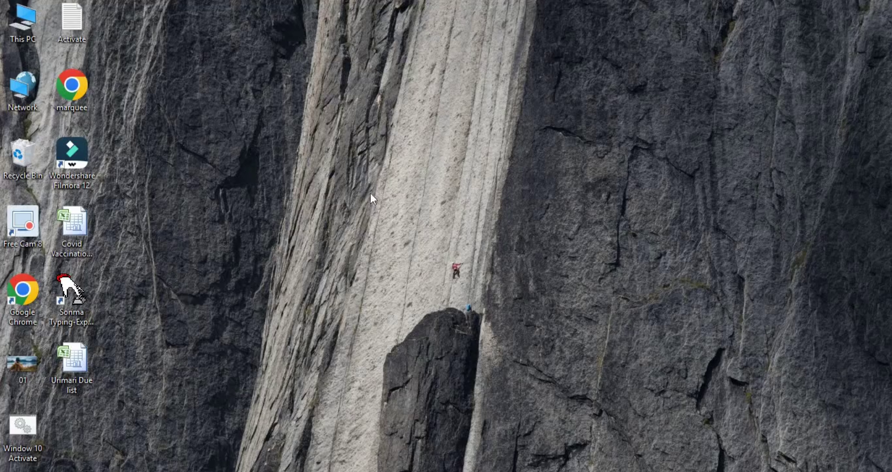
{"action": "right_click", "coordinate": [275, 162]}
{"action": "left_click", "coordinate": [309, 235]}
{"action": "right_click", "coordinate": [270, 183]}
{"action": "left_click", "coordinate": [302, 255]}
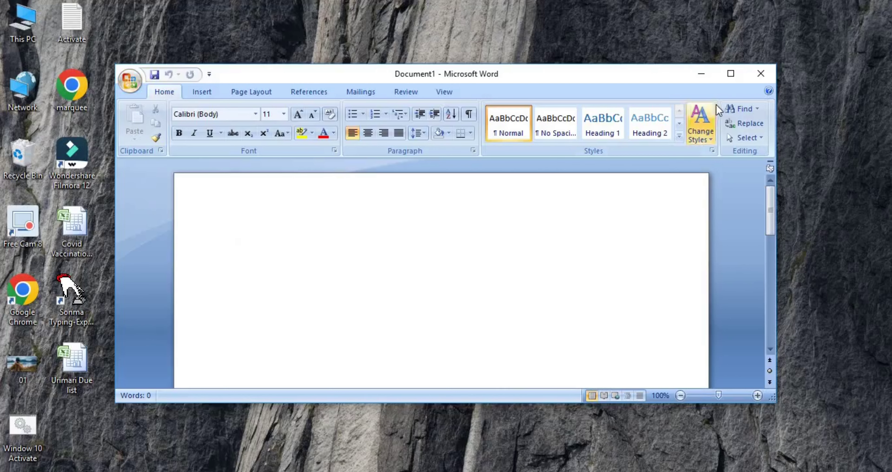
Step: Maximize the Word window and bring up the Insert ribbon
{"action": "left_click", "coordinate": [731, 74]}
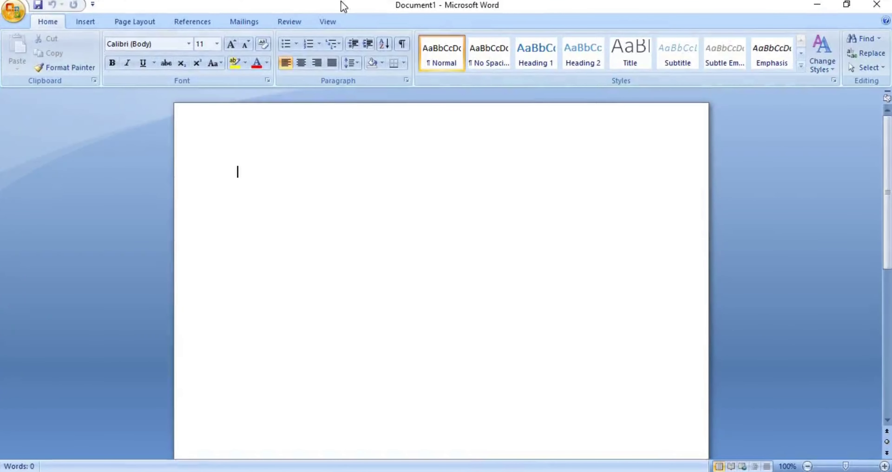
{"action": "left_click", "coordinate": [86, 25]}
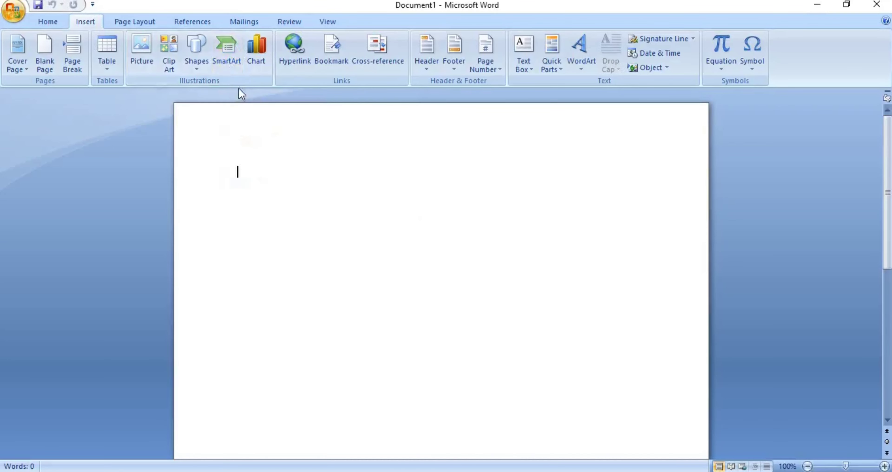
Step: Open the SmartArt chooser and browse the List through Pyramid layout categories
{"action": "left_click", "coordinate": [234, 58]}
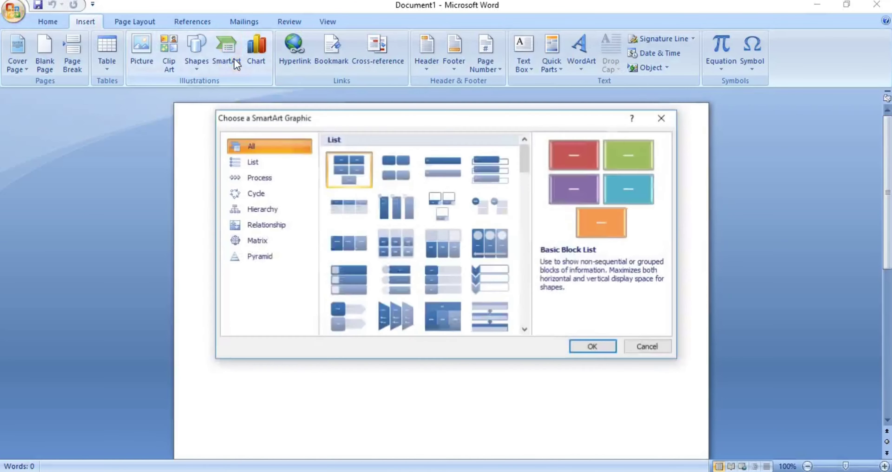
{"action": "left_click_drag", "start_coordinate": [353, 119], "coordinate": [328, 88]}
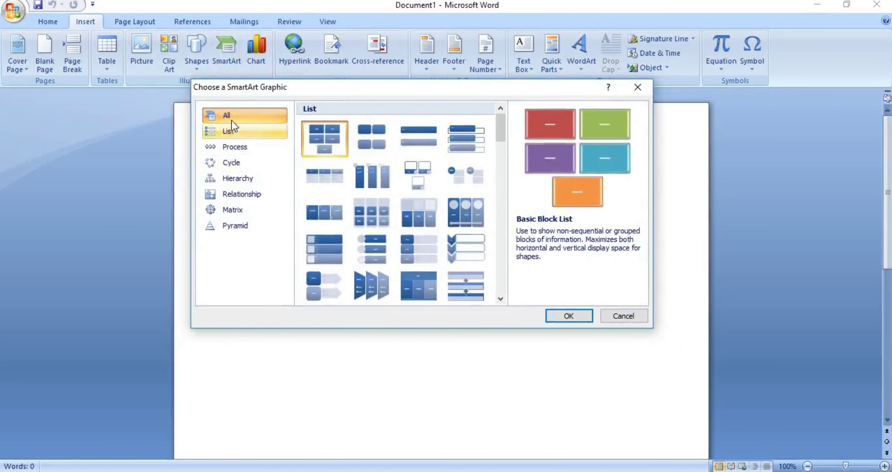
{"action": "left_click", "coordinate": [228, 130]}
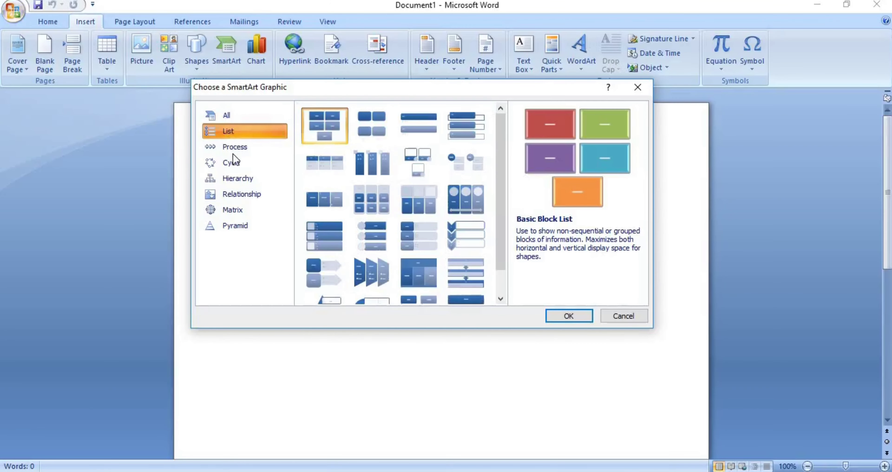
{"action": "left_click", "coordinate": [235, 150]}
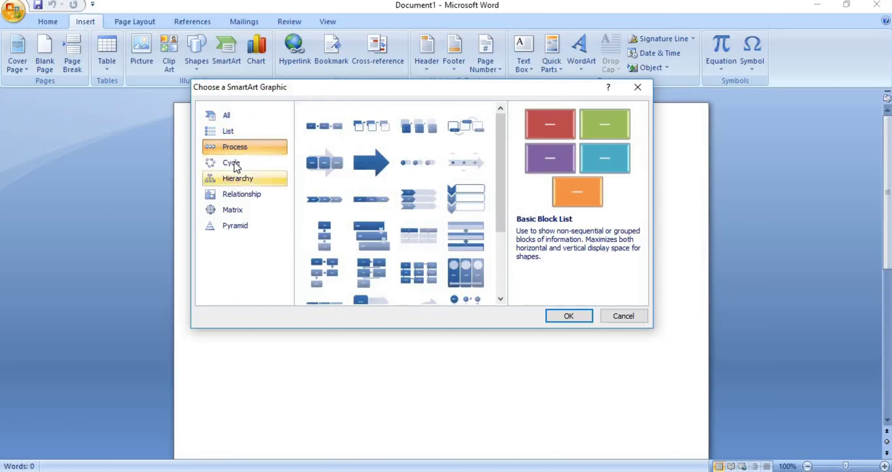
{"action": "left_click", "coordinate": [234, 161]}
{"action": "left_click", "coordinate": [243, 182]}
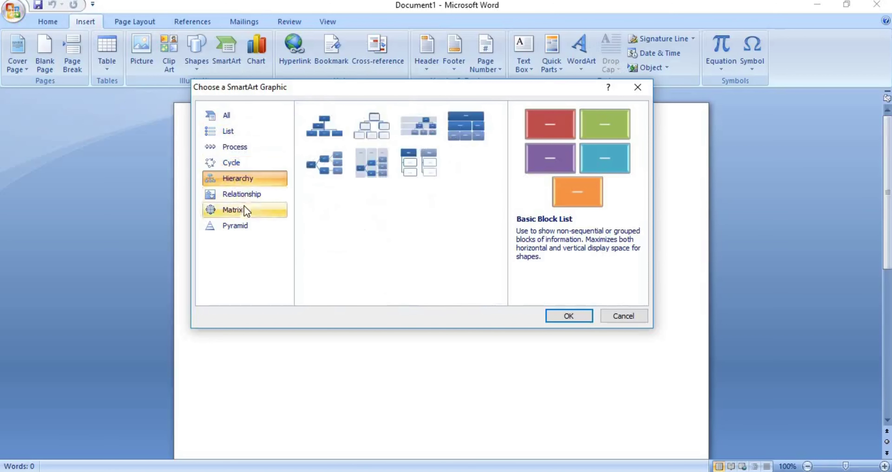
{"action": "left_click", "coordinate": [250, 193]}
{"action": "left_click", "coordinate": [241, 215]}
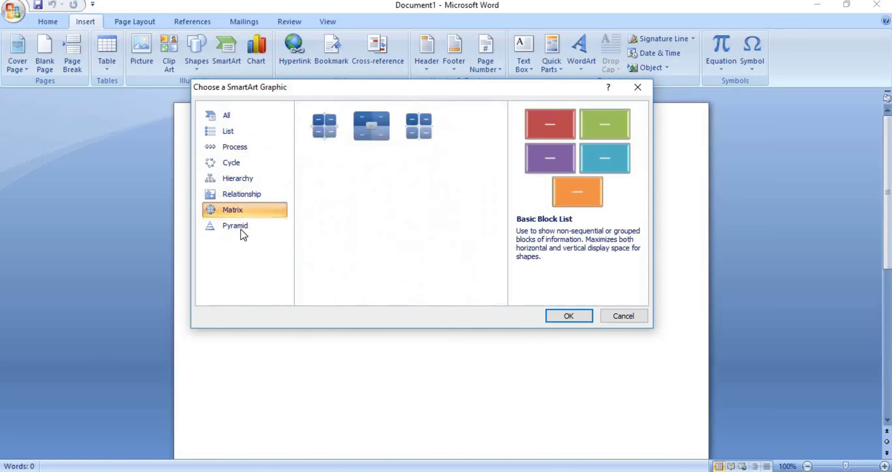
{"action": "left_click", "coordinate": [241, 226]}
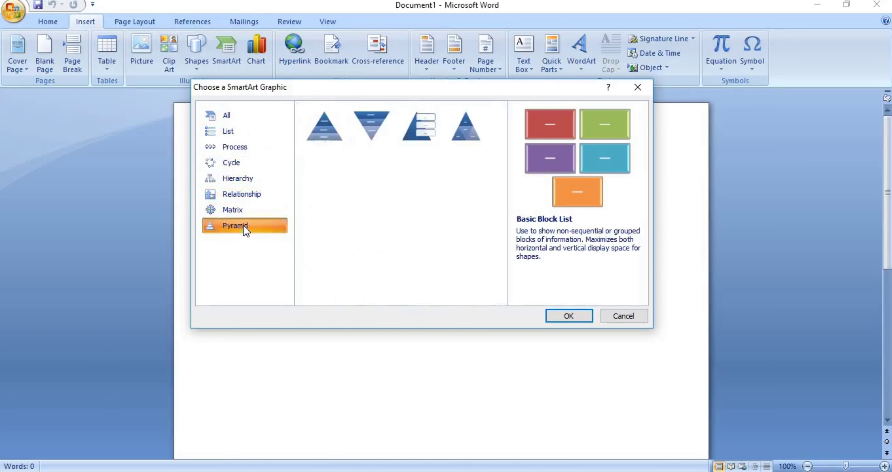
Step: Insert the Basic Cycle layout from the Cycle category
{"action": "left_click", "coordinate": [240, 133]}
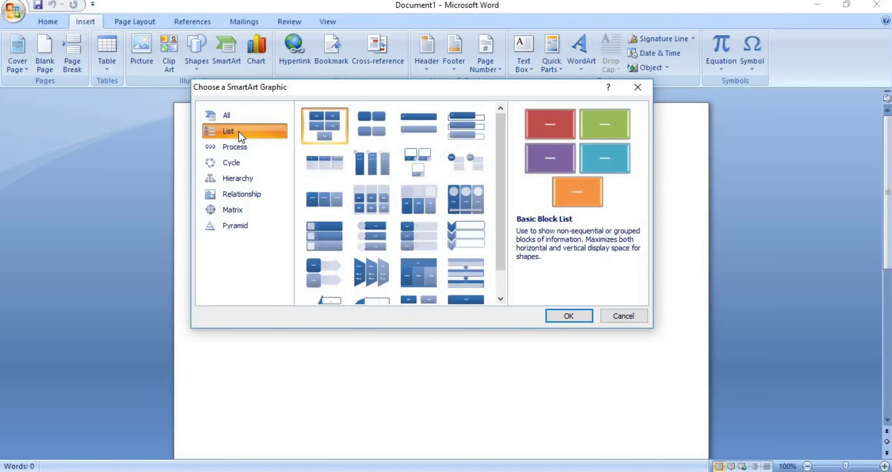
{"action": "left_click", "coordinate": [230, 148]}
{"action": "left_click", "coordinate": [229, 167]}
{"action": "left_click", "coordinate": [225, 182]}
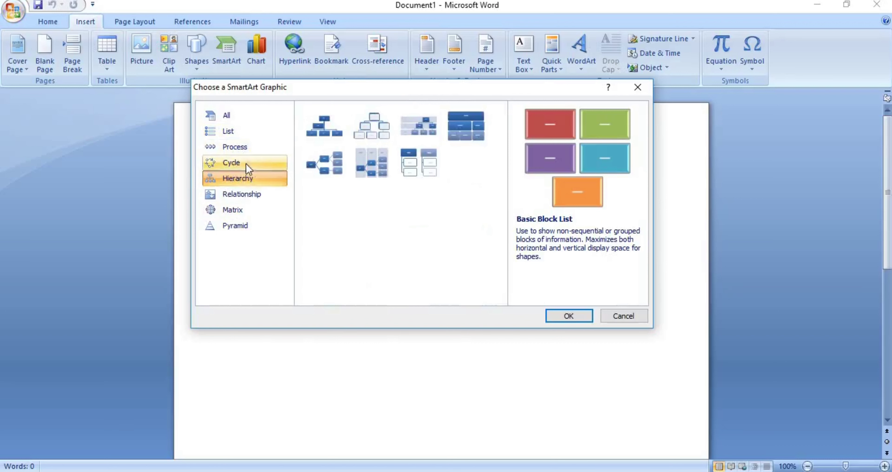
{"action": "left_click", "coordinate": [233, 165]}
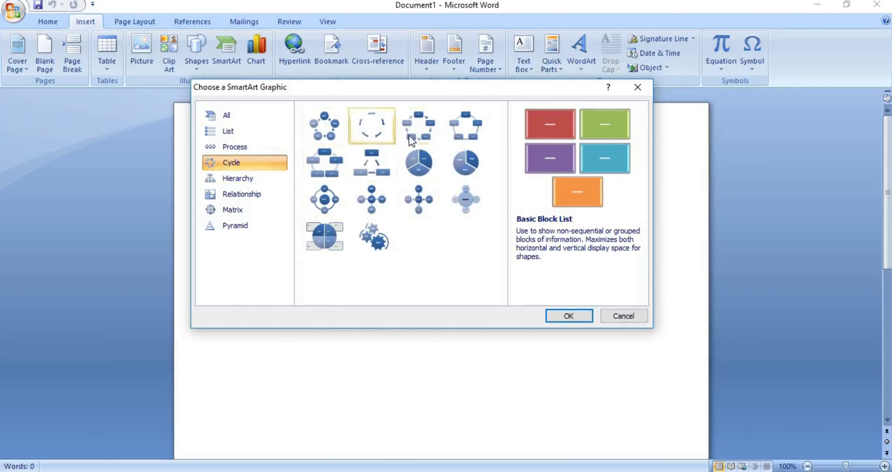
{"action": "left_click", "coordinate": [328, 123]}
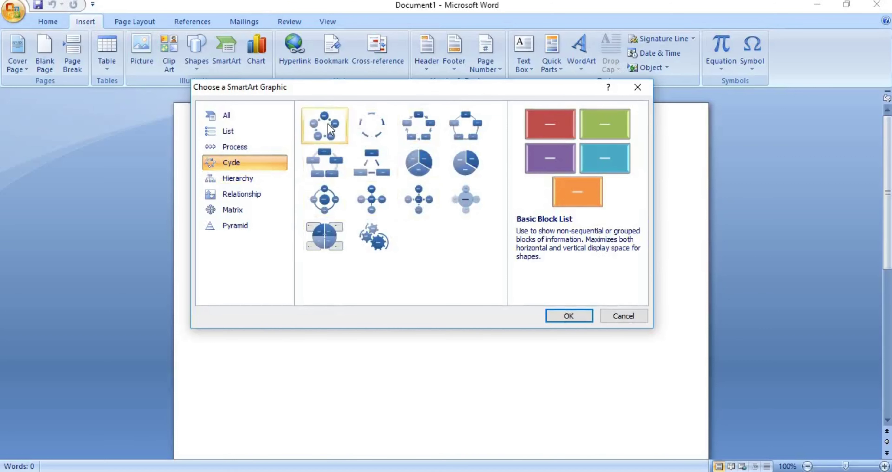
{"action": "left_click", "coordinate": [554, 321]}
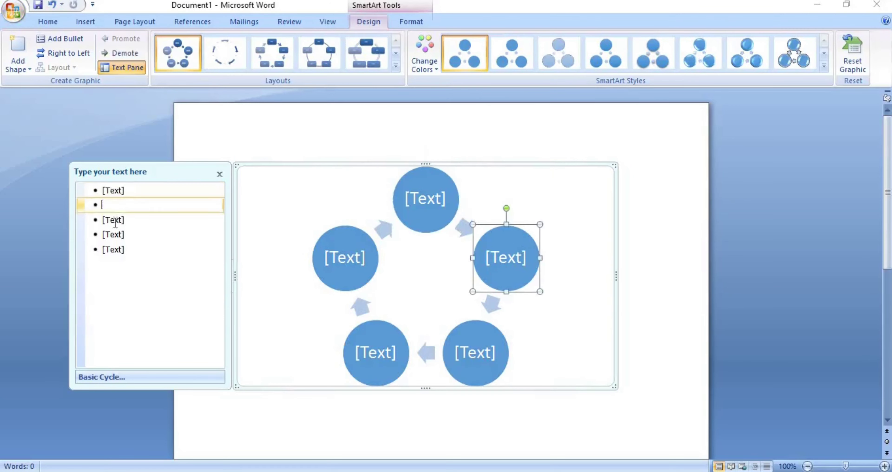
{"action": "left_click", "coordinate": [118, 206]}
{"action": "left_click", "coordinate": [124, 223]}
{"action": "left_click", "coordinate": [127, 191]}
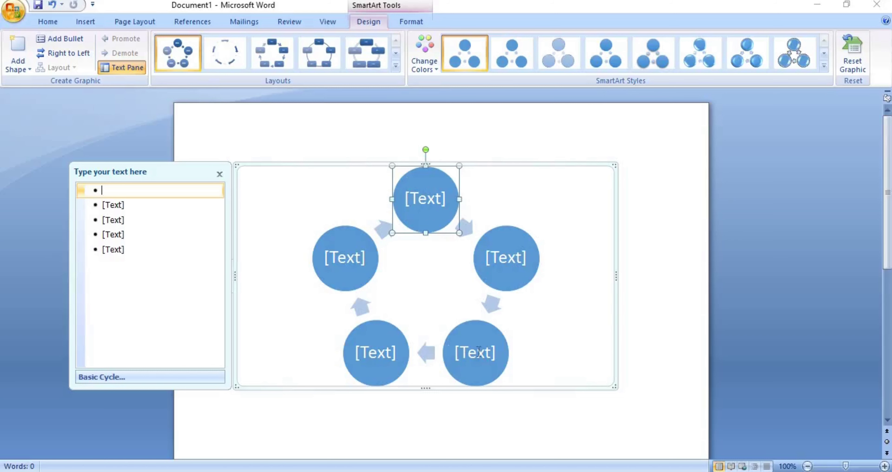
{"action": "left_click", "coordinate": [474, 358]}
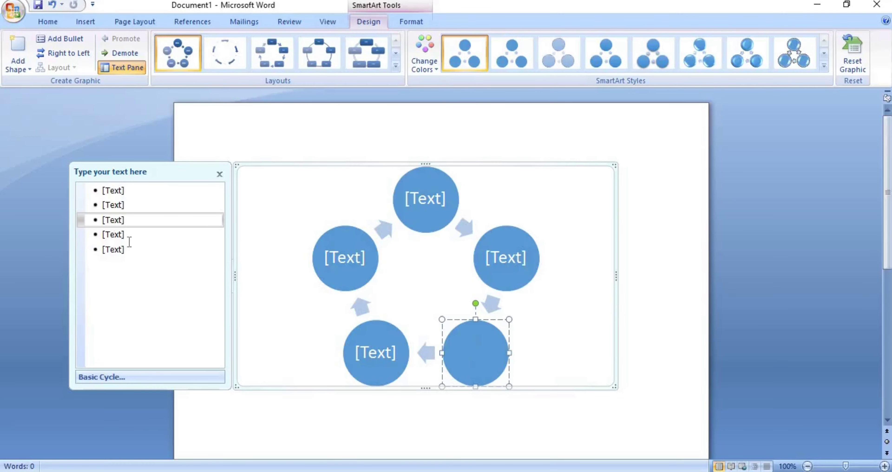
{"action": "left_click", "coordinate": [114, 220]}
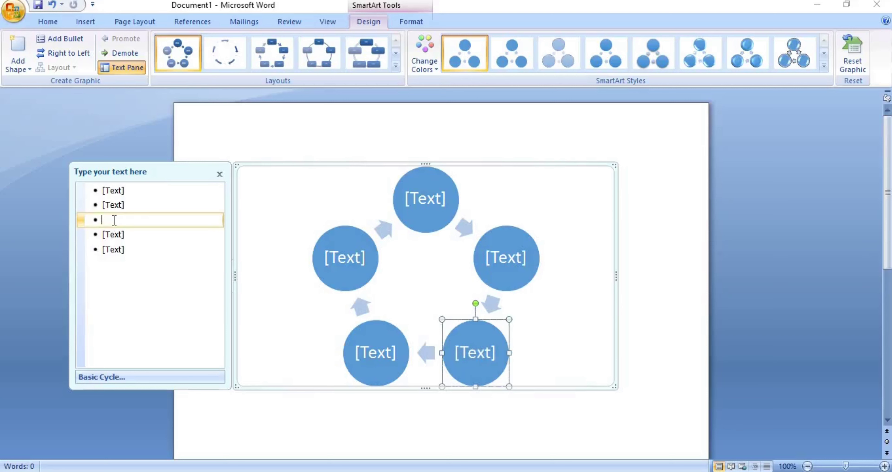
{"action": "left_click", "coordinate": [477, 357]}
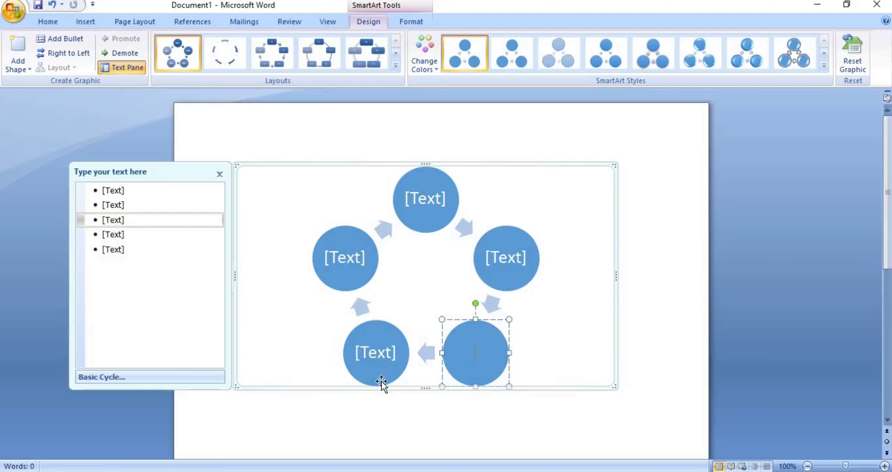
Step: Label the cycle circles Water, Hit and Cloud
{"action": "type", "text": "Wate"}
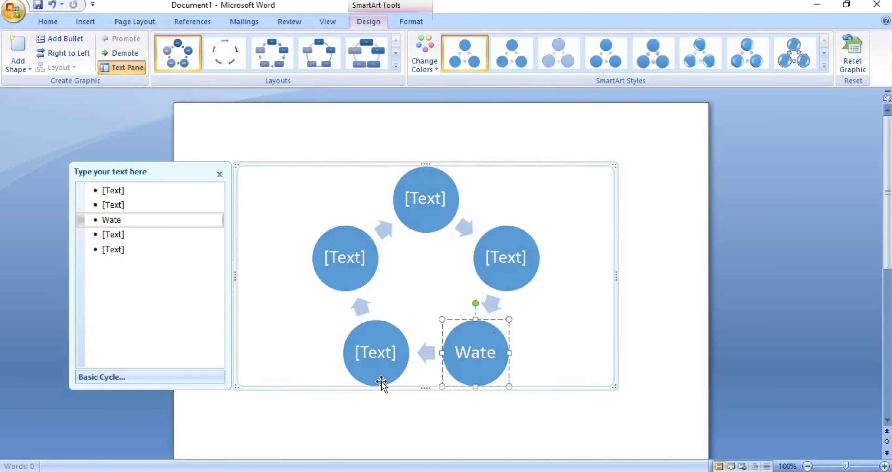
{"action": "type", "text": "r"}
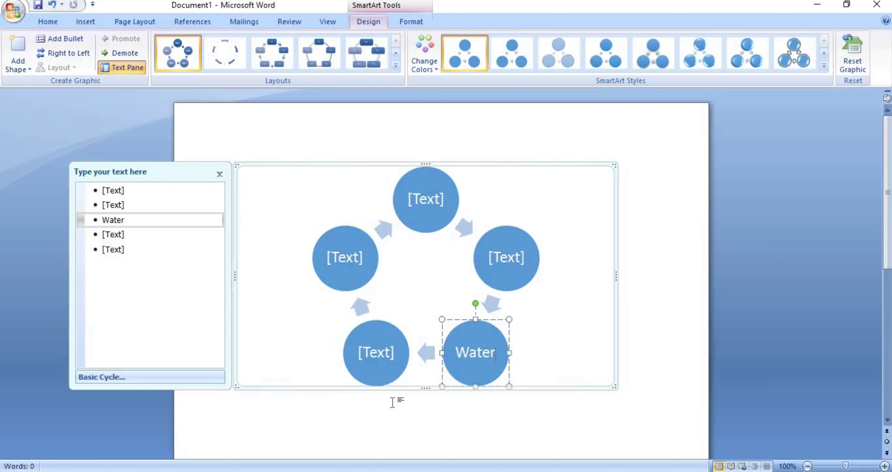
{"action": "left_click", "coordinate": [383, 352]}
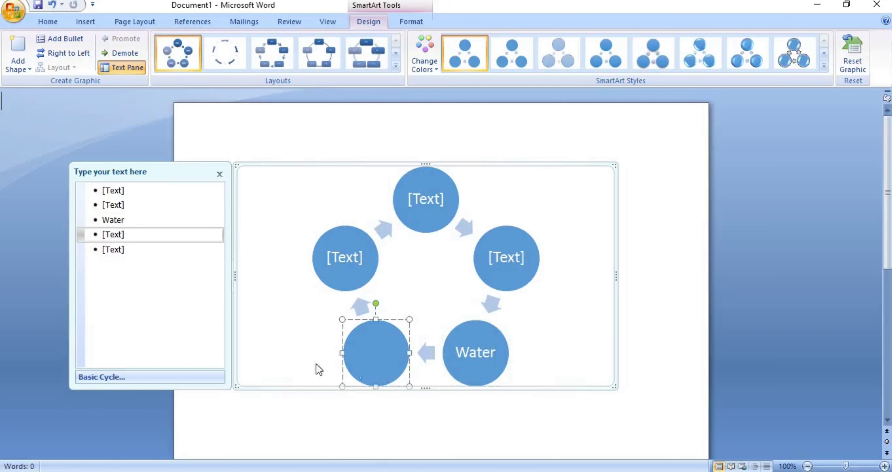
{"action": "left_click", "coordinate": [494, 355]}
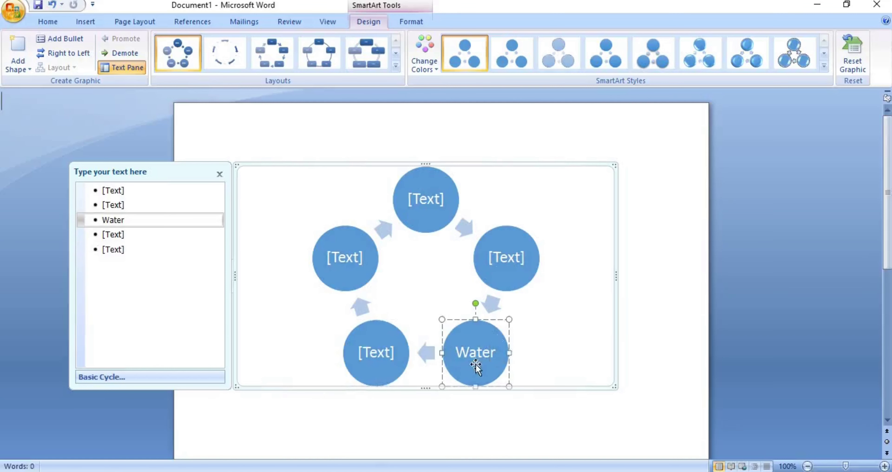
{"action": "left_click", "coordinate": [378, 354]}
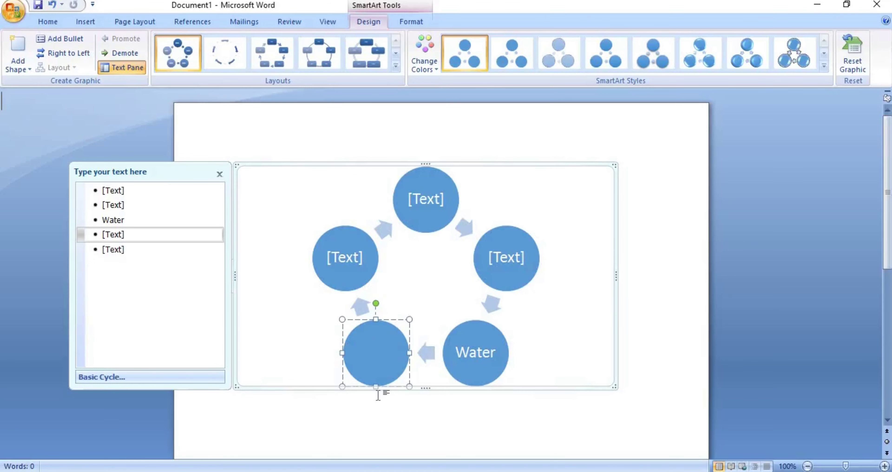
{"action": "type", "text": "H"}
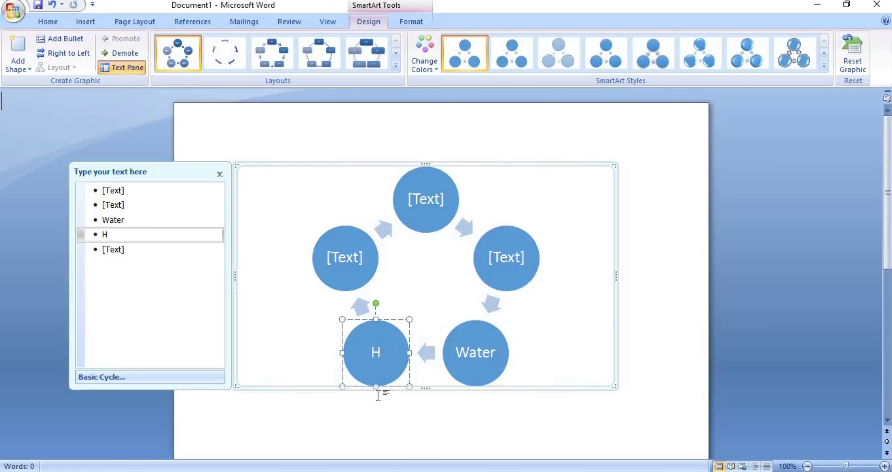
{"action": "type", "text": "it"}
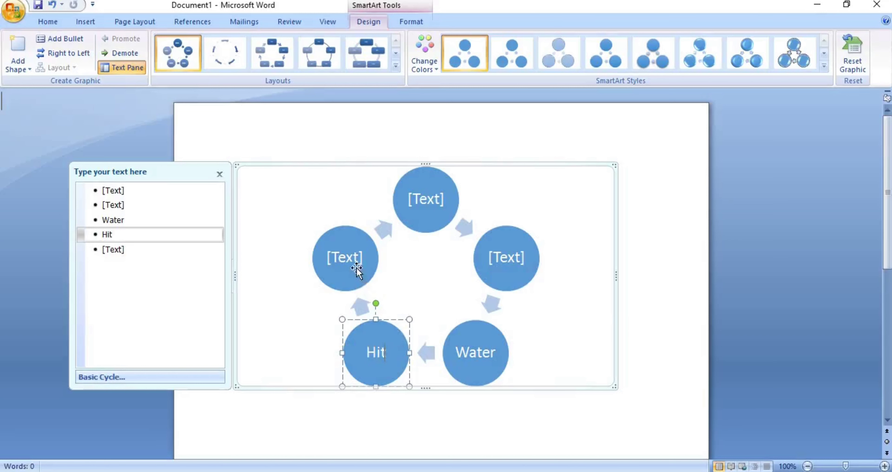
{"action": "left_click", "coordinate": [348, 256]}
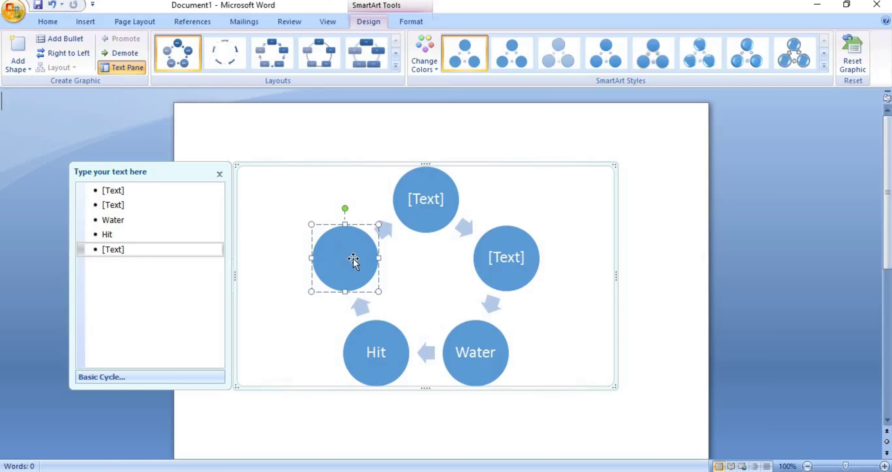
{"action": "type", "text": "Clou"}
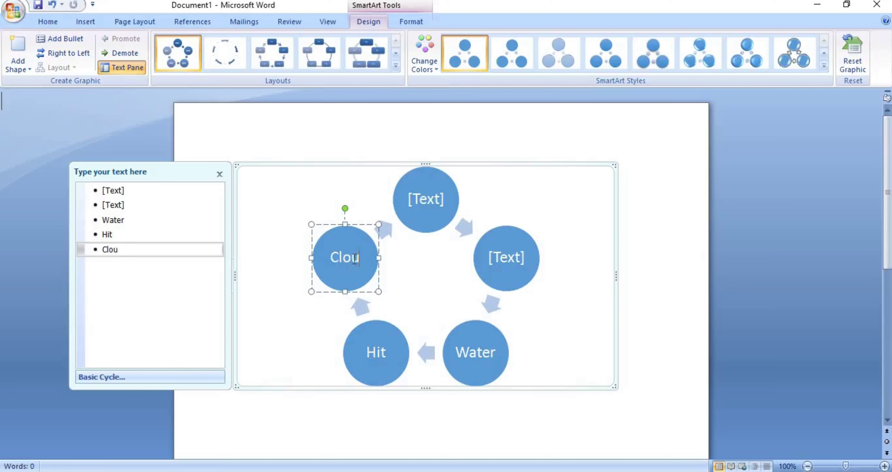
{"action": "type", "text": "d"}
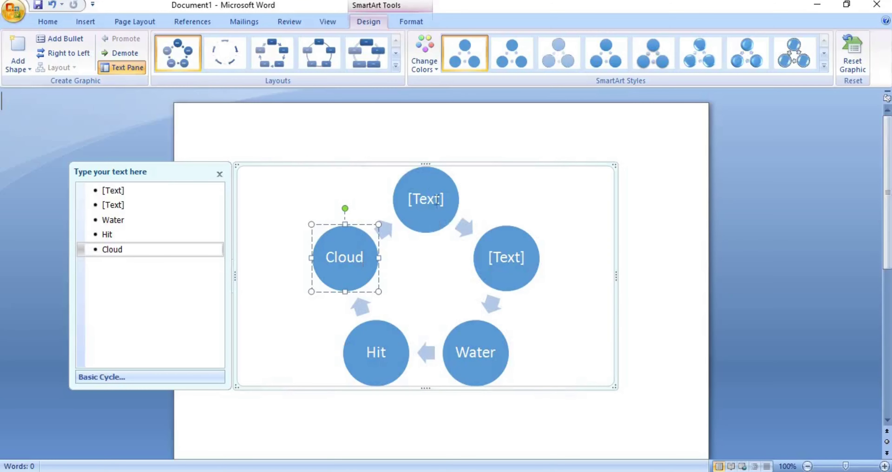
Step: Label the top circle Cold and the right circle Rain
{"action": "left_click", "coordinate": [436, 197]}
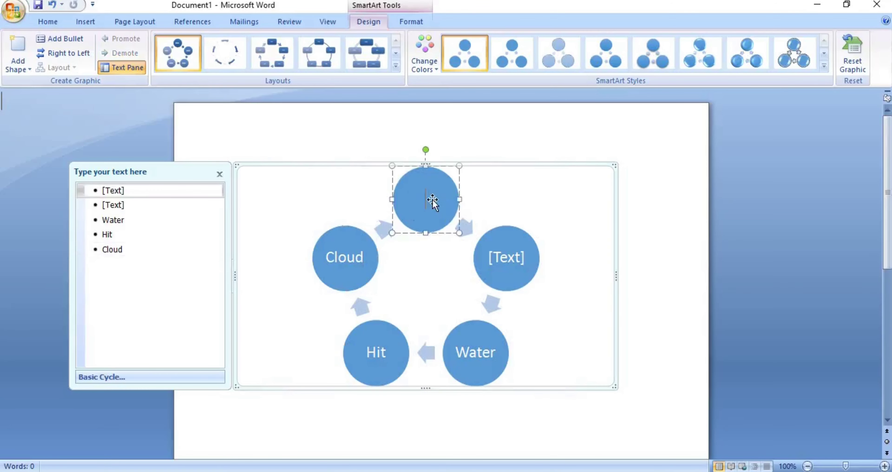
{"action": "right_click", "coordinate": [430, 197]}
{"action": "type", "text": "C"}
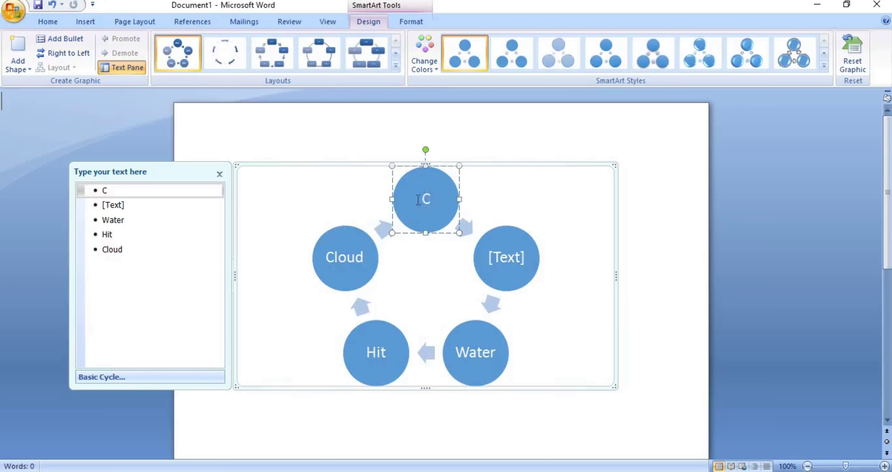
{"action": "type", "text": "old"}
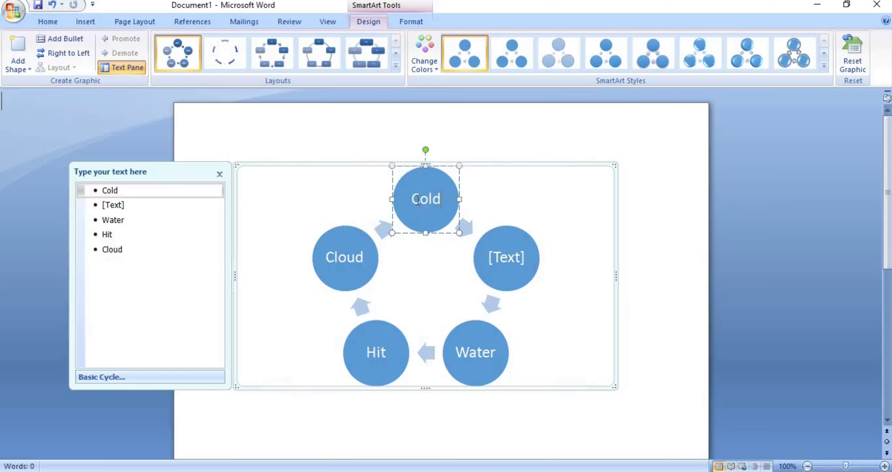
{"action": "left_click", "coordinate": [512, 262]}
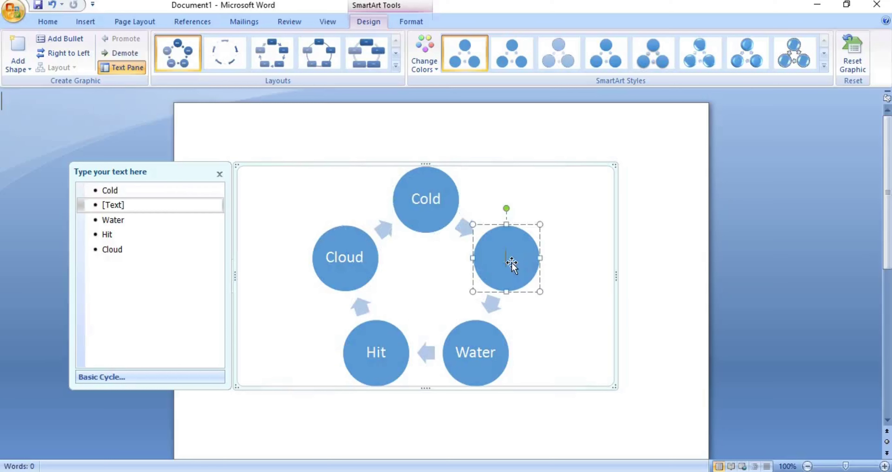
{"action": "type", "text": "R"}
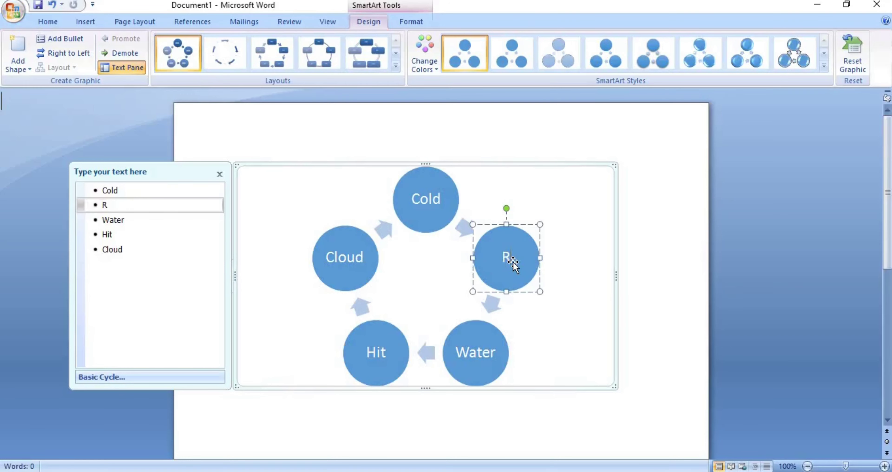
{"action": "type", "text": "ain"}
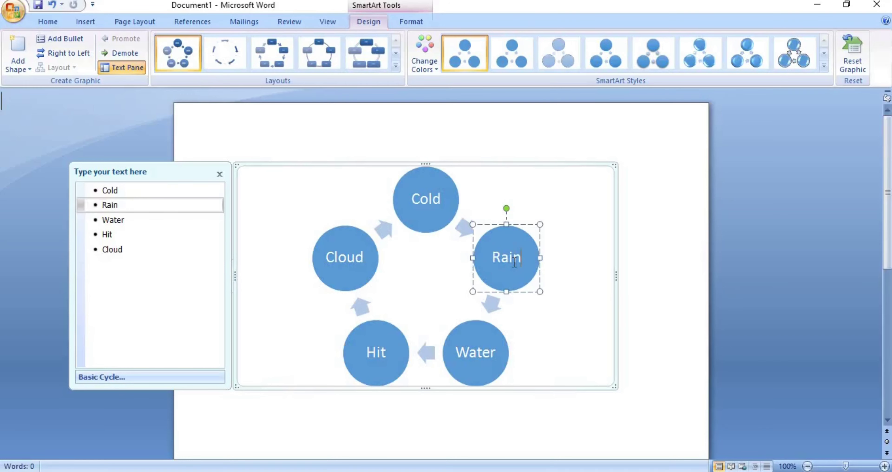
{"action": "left_click", "coordinate": [563, 337]}
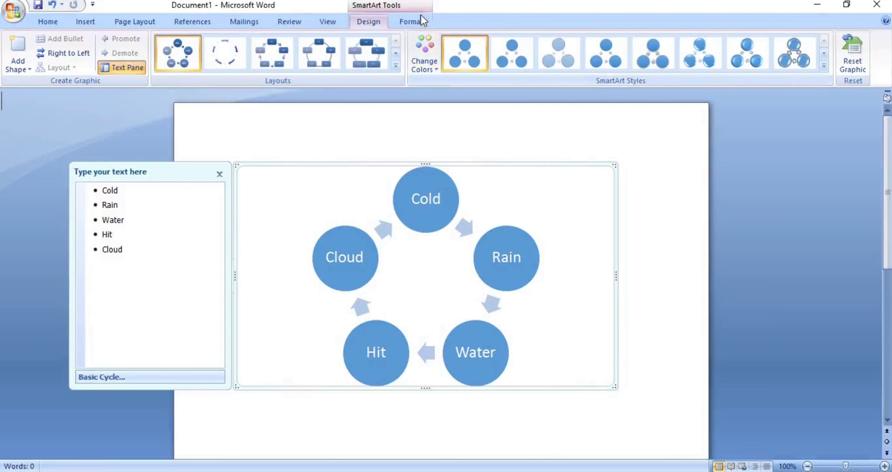
Step: Fill the whole SmartArt diagram background with gray
{"action": "left_click", "coordinate": [413, 20]}
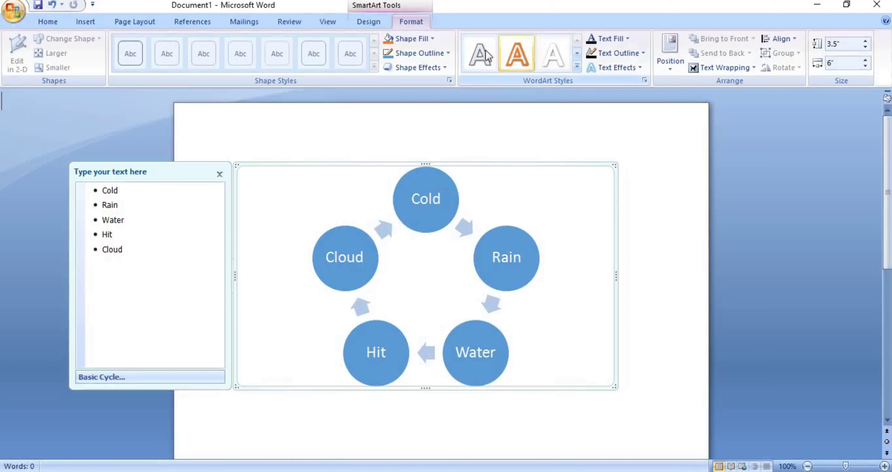
{"action": "left_click", "coordinate": [431, 39]}
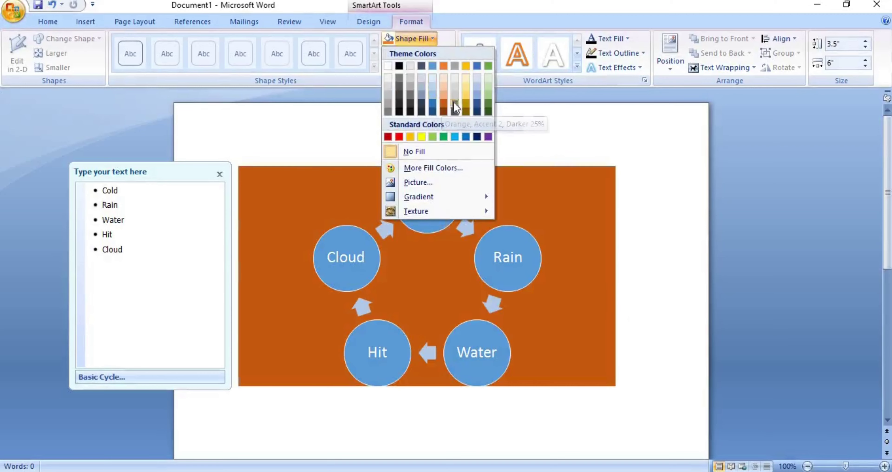
{"action": "left_click", "coordinate": [456, 102]}
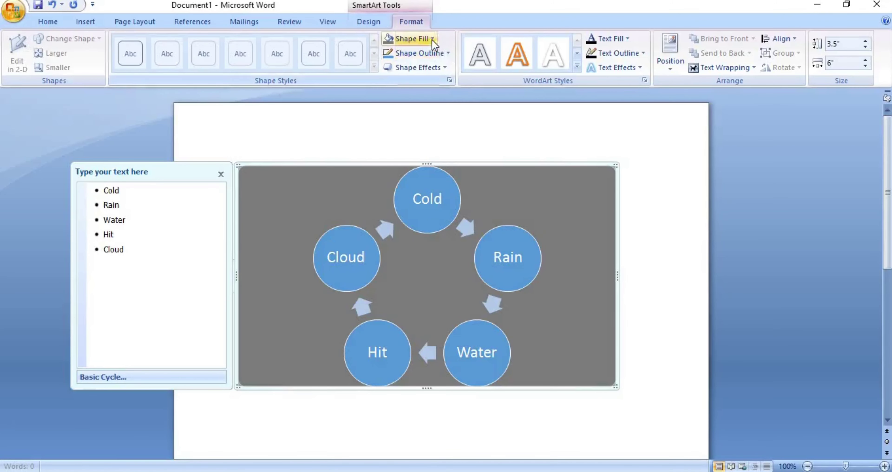
Step: Fill the Cold circle dark orange and the Rain circle light gold
{"action": "left_click", "coordinate": [442, 172]}
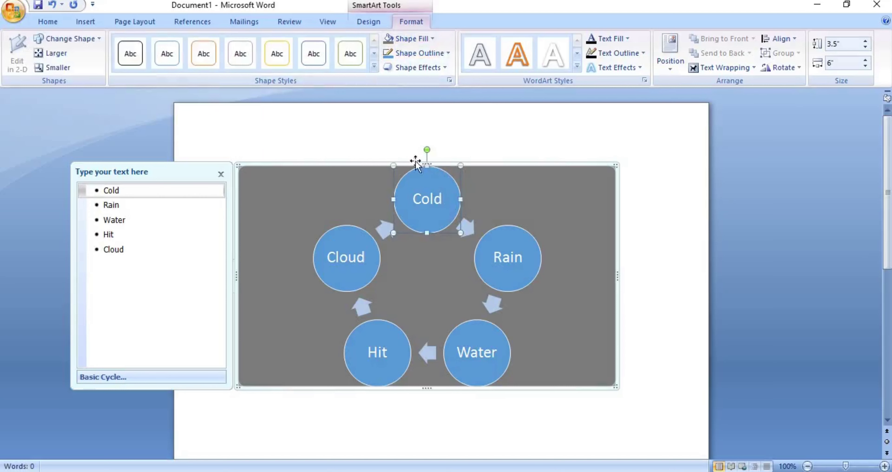
{"action": "left_click", "coordinate": [429, 38]}
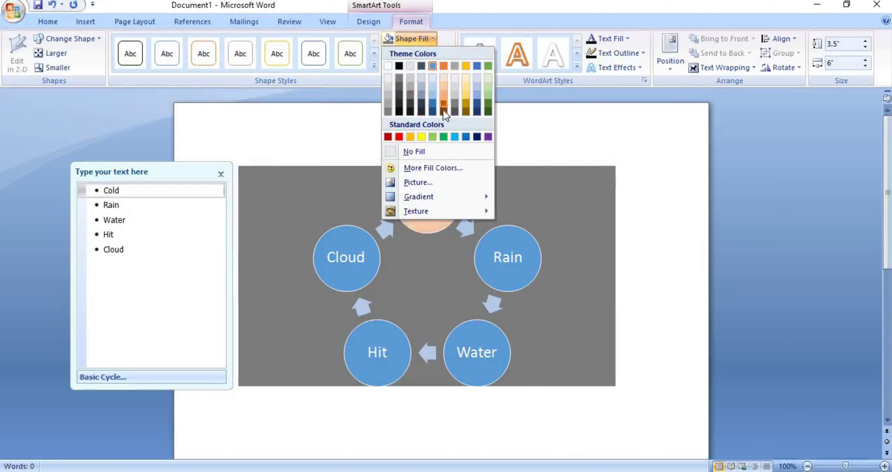
{"action": "left_click", "coordinate": [445, 103]}
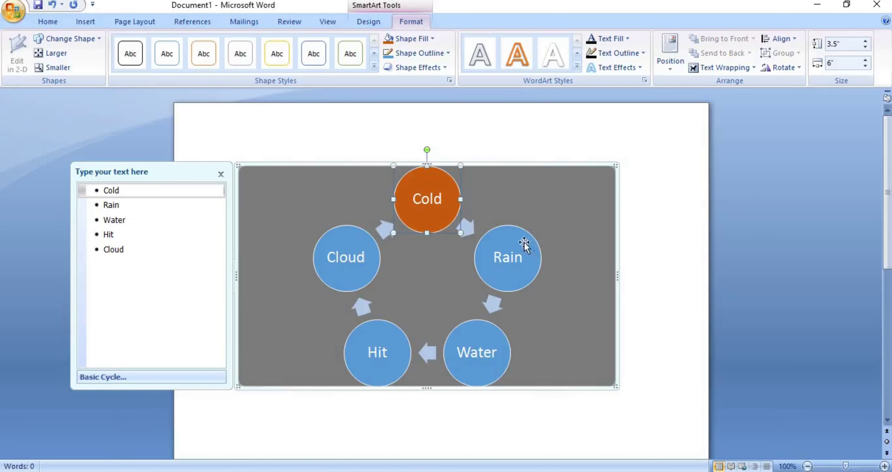
{"action": "left_click", "coordinate": [520, 236]}
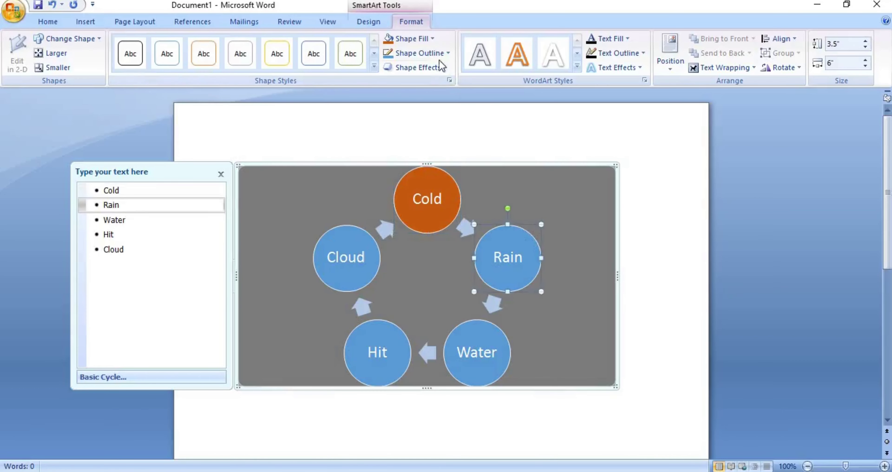
{"action": "left_click", "coordinate": [431, 39]}
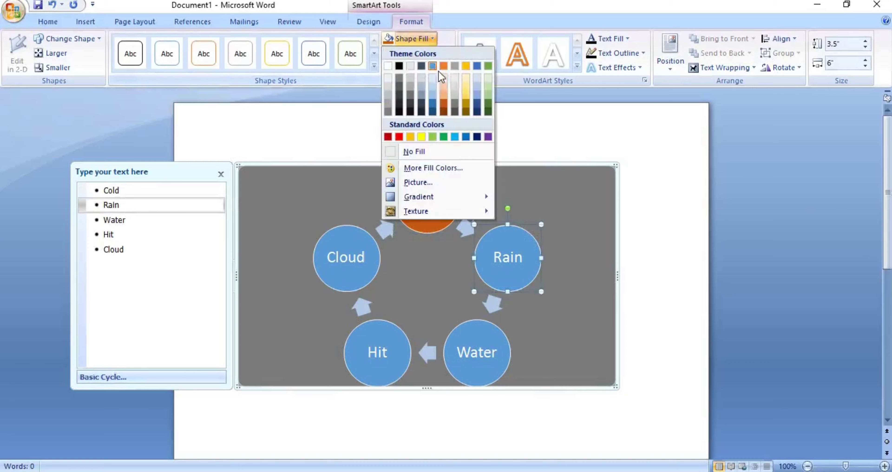
{"action": "left_click", "coordinate": [465, 94]}
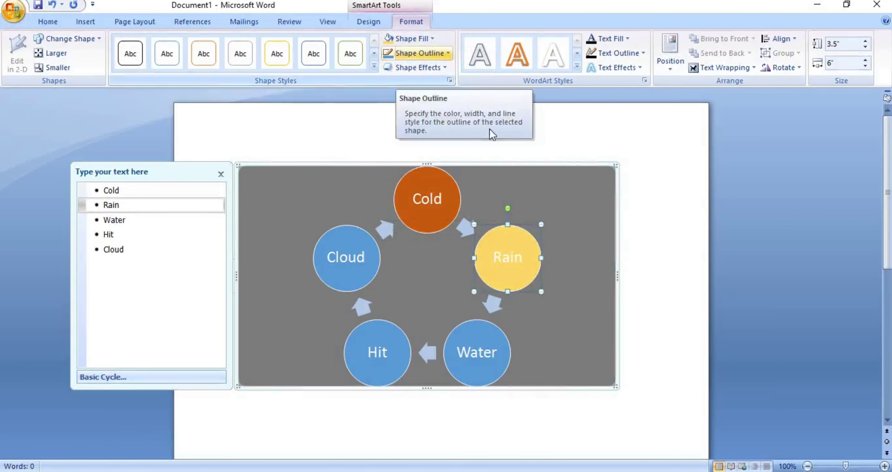
{"action": "left_click", "coordinate": [517, 167]}
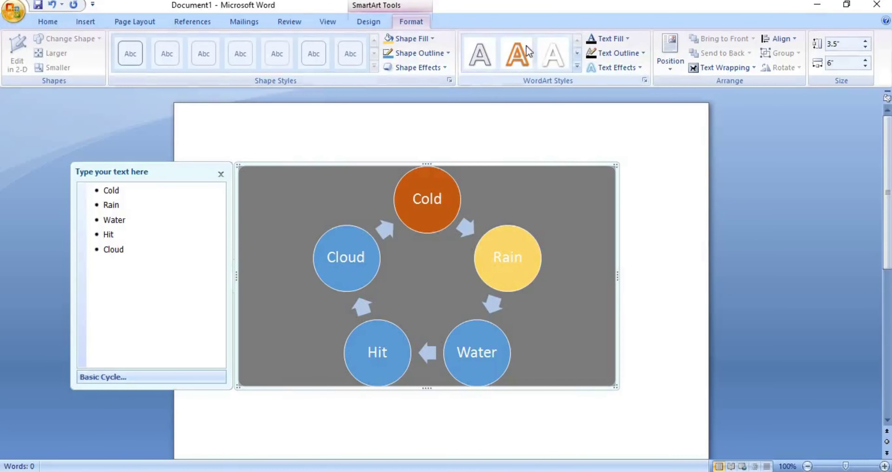
Step: Change the Cold circle's label text from white to black
{"action": "left_click", "coordinate": [627, 39]}
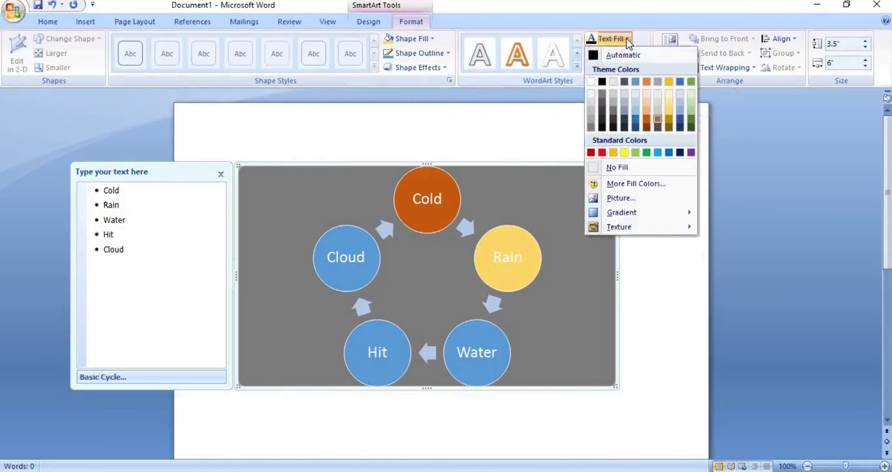
{"action": "left_click", "coordinate": [443, 204]}
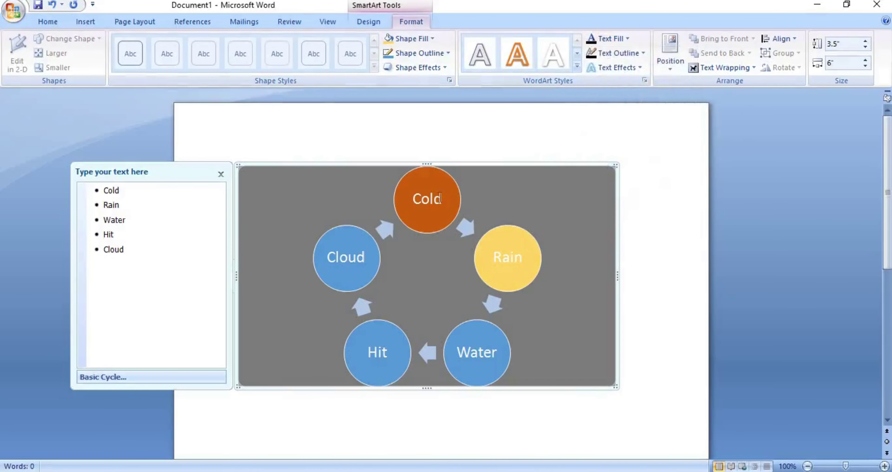
{"action": "left_click_drag", "start_coordinate": [440, 199], "coordinate": [408, 198]}
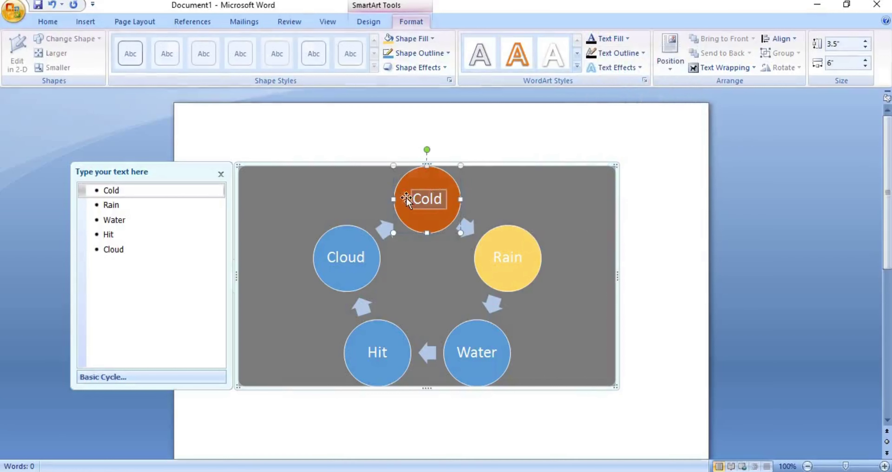
{"action": "left_click", "coordinate": [625, 38]}
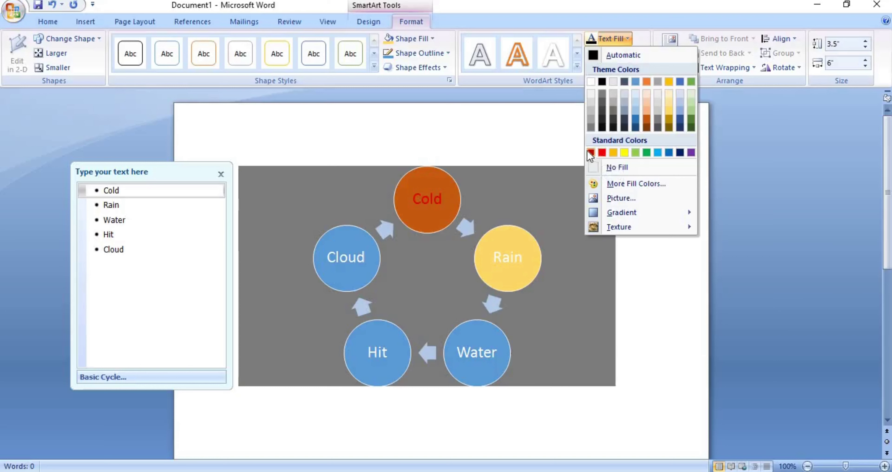
{"action": "left_click", "coordinate": [602, 83]}
{"action": "left_click", "coordinate": [637, 242]}
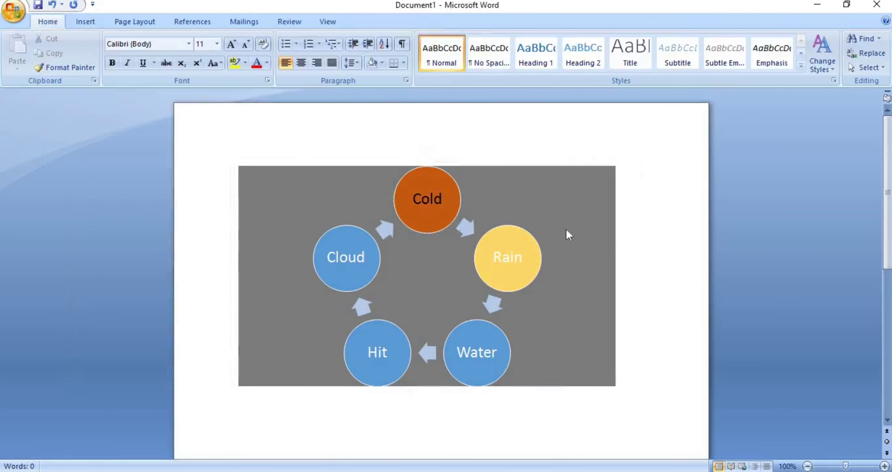
{"action": "left_click", "coordinate": [565, 165]}
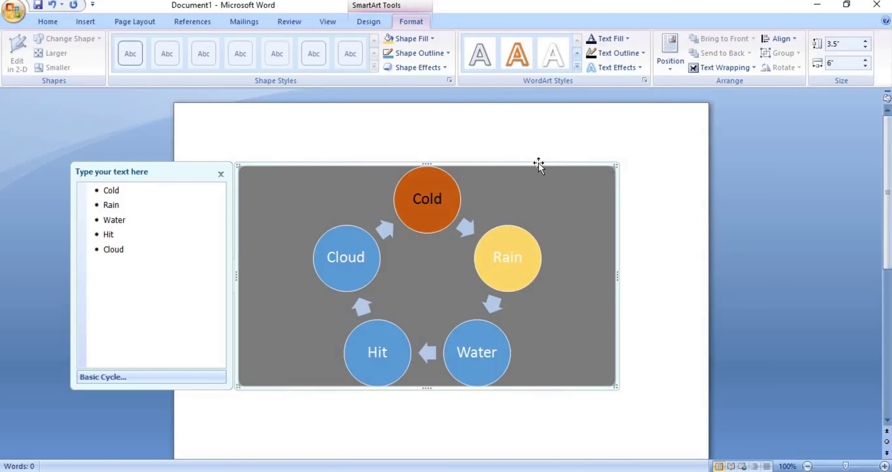
Step: Apply the Block Cycle layout so the five circles become rounded boxes
{"action": "left_click_drag", "start_coordinate": [538, 164], "coordinate": [554, 137]}
{"action": "left_click", "coordinate": [374, 21]}
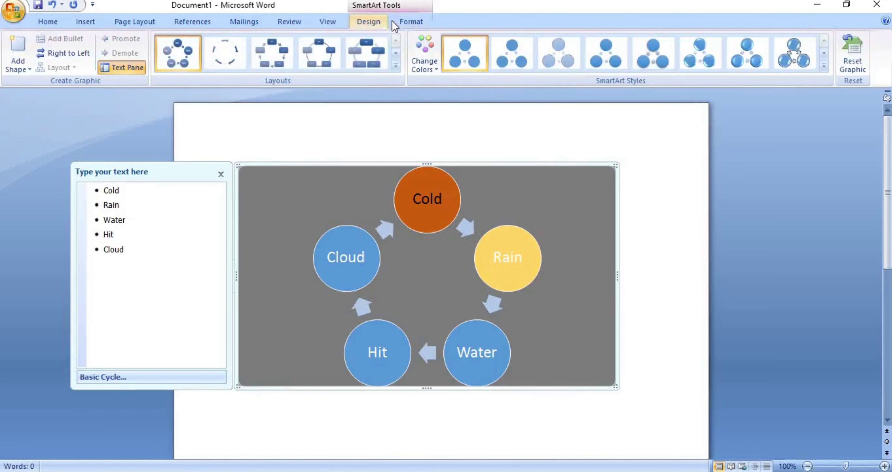
{"action": "left_click", "coordinate": [403, 22]}
{"action": "left_click", "coordinate": [375, 22]}
{"action": "left_click", "coordinate": [410, 22]}
{"action": "left_click", "coordinate": [368, 22]}
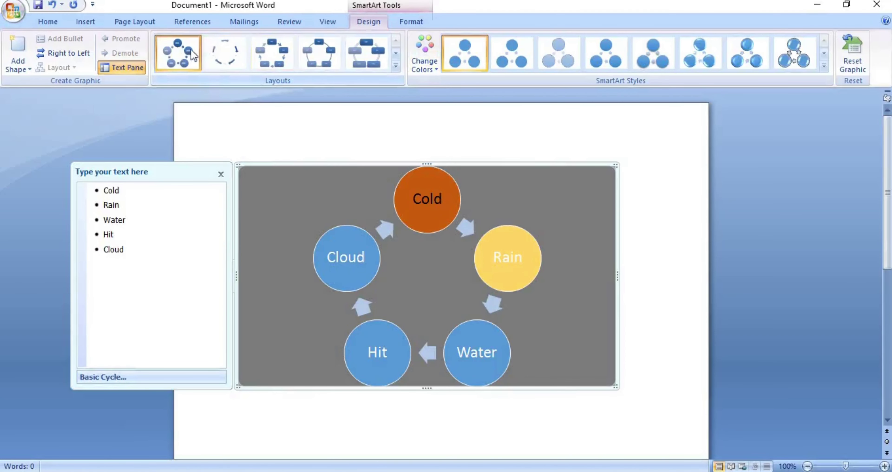
{"action": "left_click", "coordinate": [396, 66]}
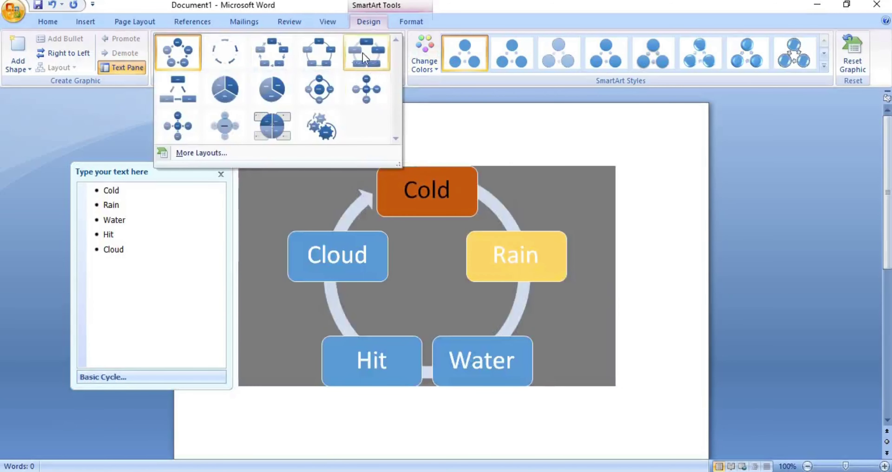
{"action": "left_click", "coordinate": [266, 52]}
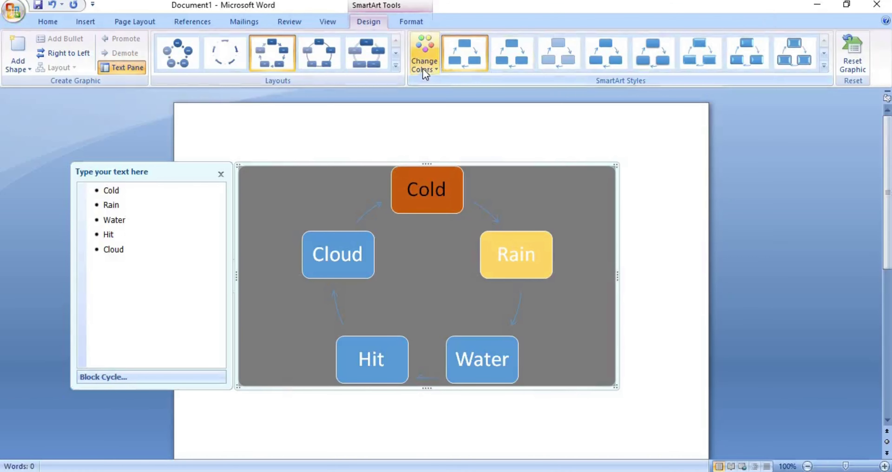
{"action": "left_click", "coordinate": [436, 70]}
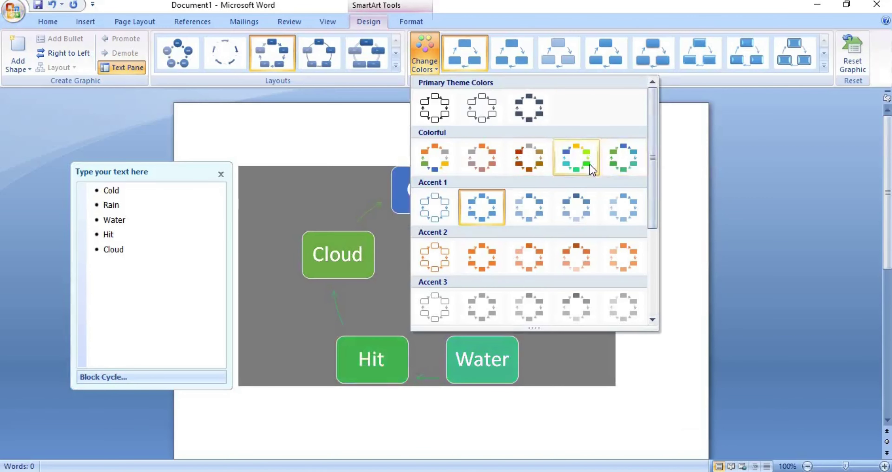
{"action": "left_click", "coordinate": [573, 165]}
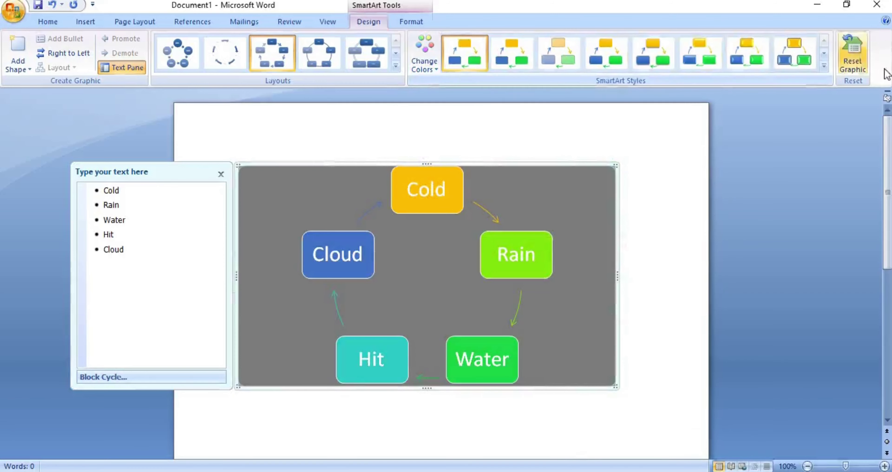
{"action": "left_click", "coordinate": [823, 66]}
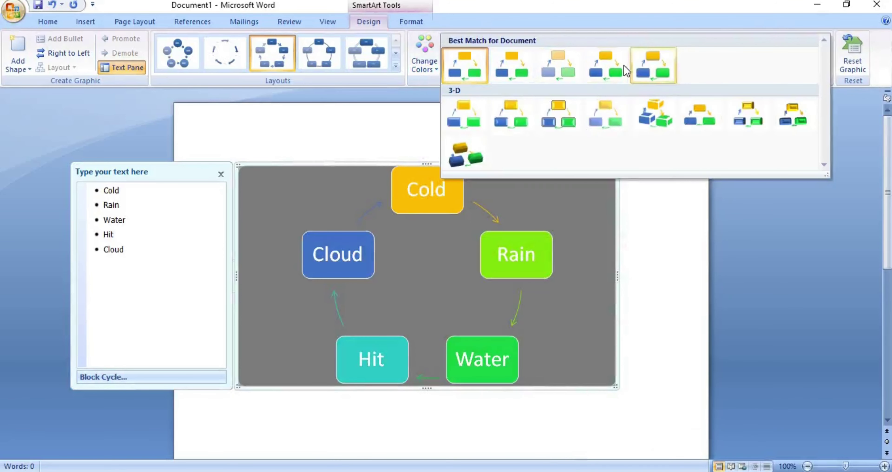
{"action": "left_click", "coordinate": [662, 113]}
{"action": "left_click", "coordinate": [629, 165]}
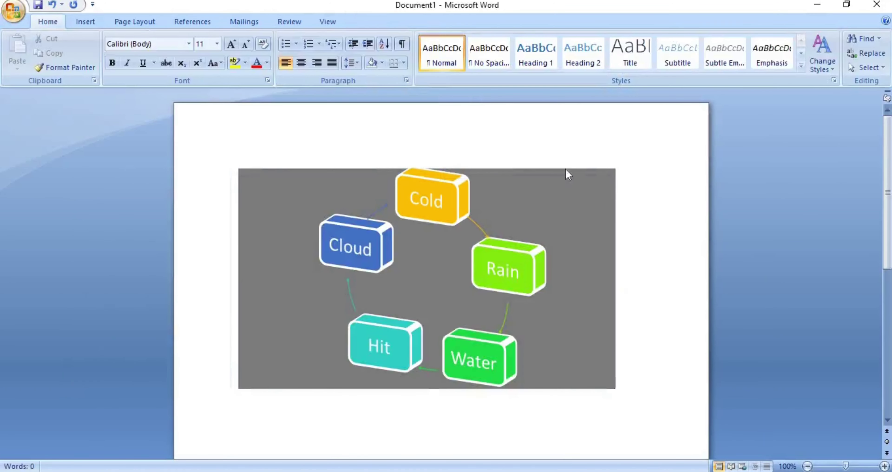
{"action": "left_click", "coordinate": [565, 172]}
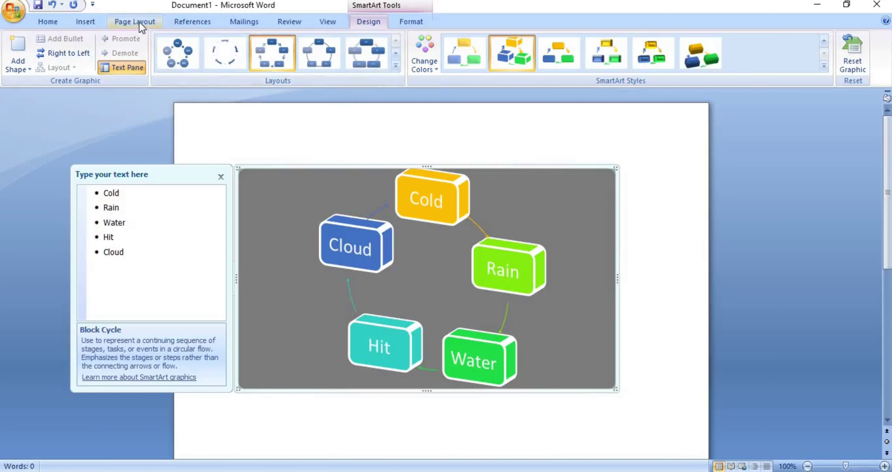
Step: Insert an Organization Chart SmartArt from the Hierarchy category
{"action": "left_click", "coordinate": [84, 24]}
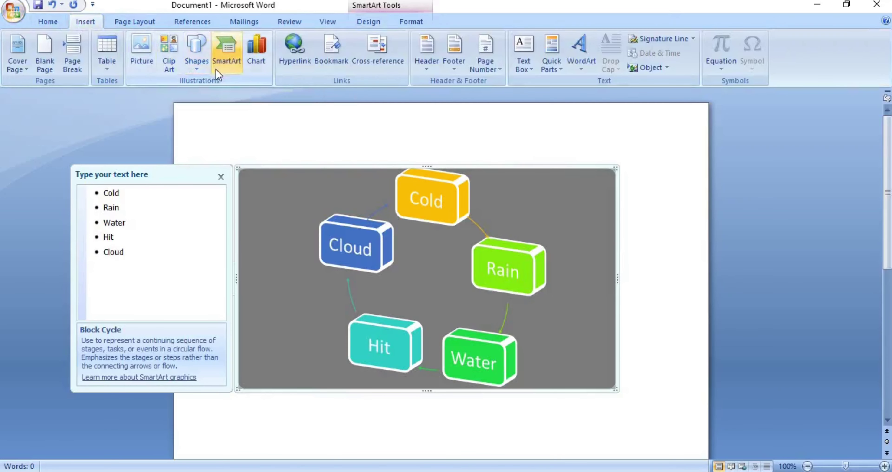
{"action": "left_click", "coordinate": [219, 64]}
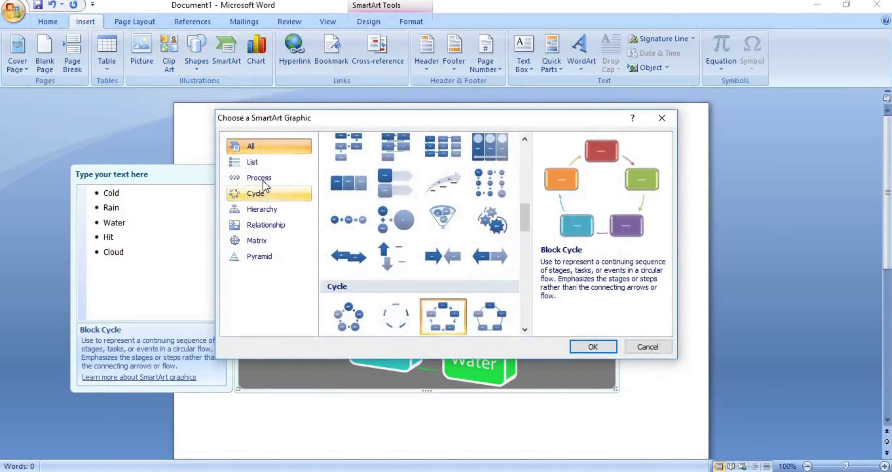
{"action": "left_click", "coordinate": [270, 210]}
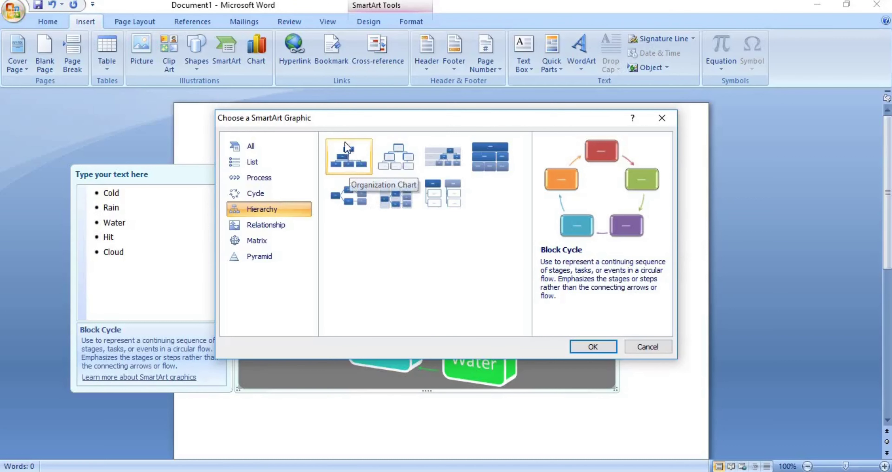
{"action": "left_click", "coordinate": [344, 149]}
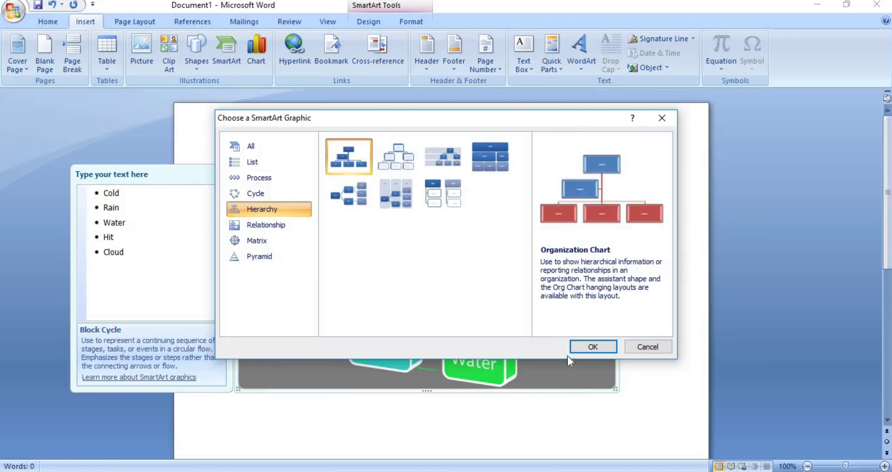
{"action": "left_click", "coordinate": [588, 346]}
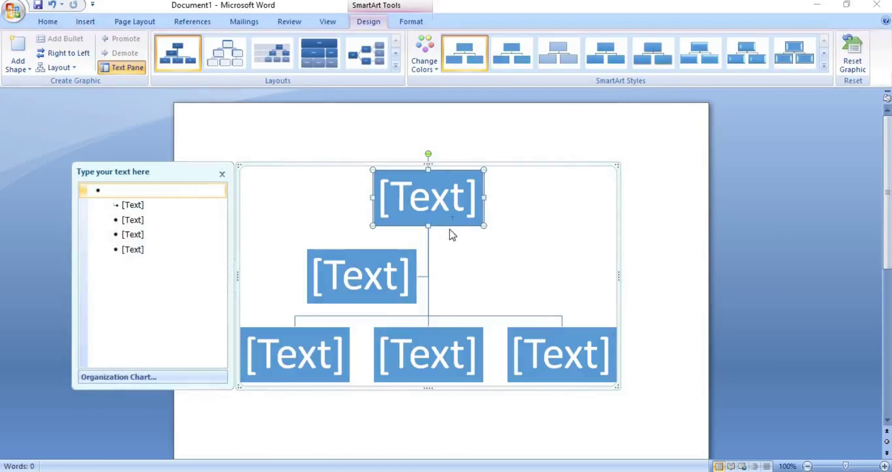
Step: Type a person's name in the top box and 'rtgrg' in the assistant box below
{"action": "left_click", "coordinate": [425, 197]}
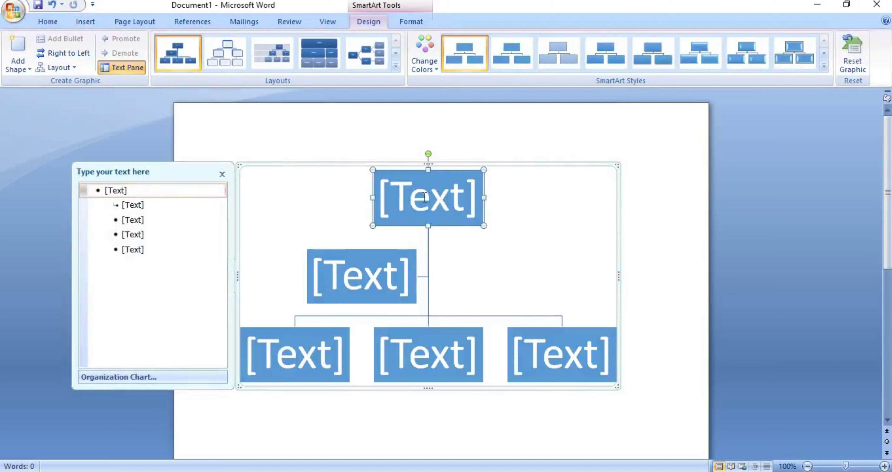
{"action": "left_click", "coordinate": [433, 202]}
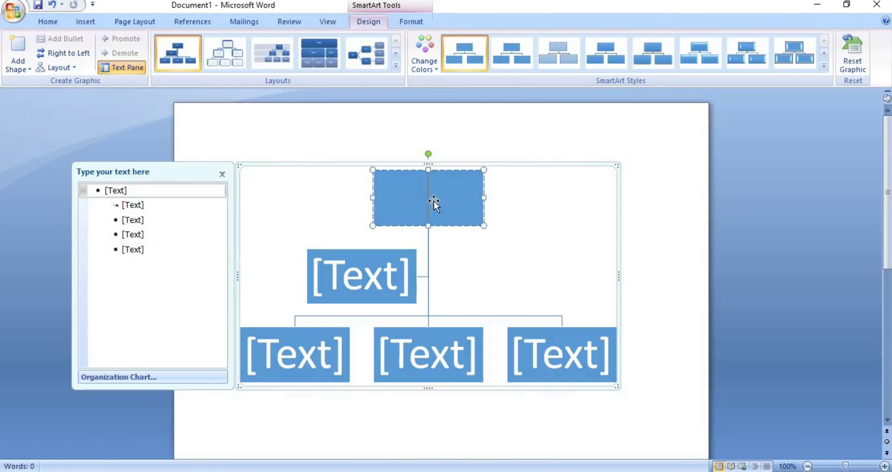
{"action": "type", "text": "M"}
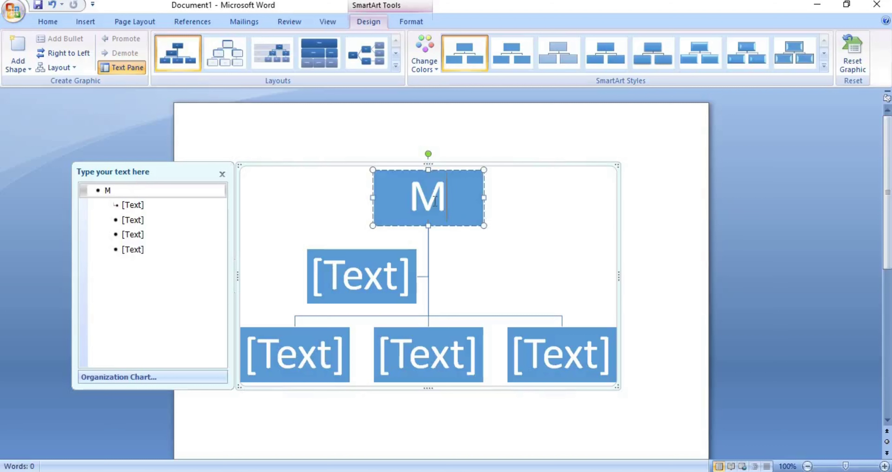
{"action": "type", "text": "oha"}
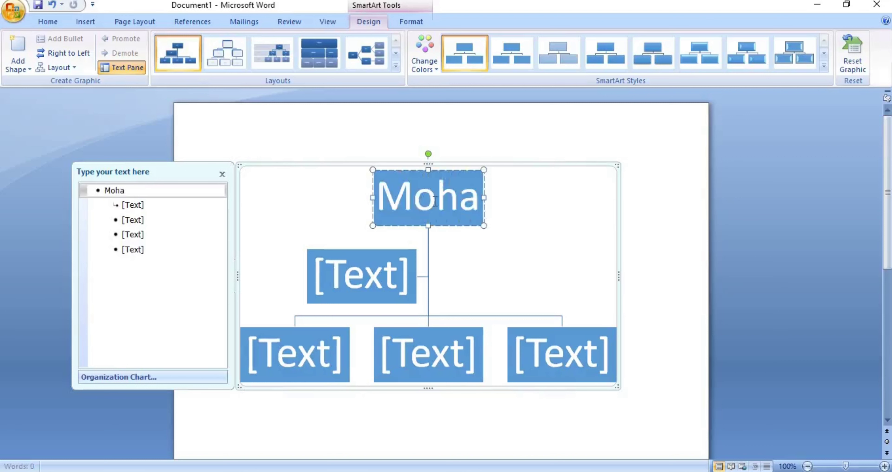
{"action": "type", "text": "n"}
{"action": "left_click", "coordinate": [562, 223]}
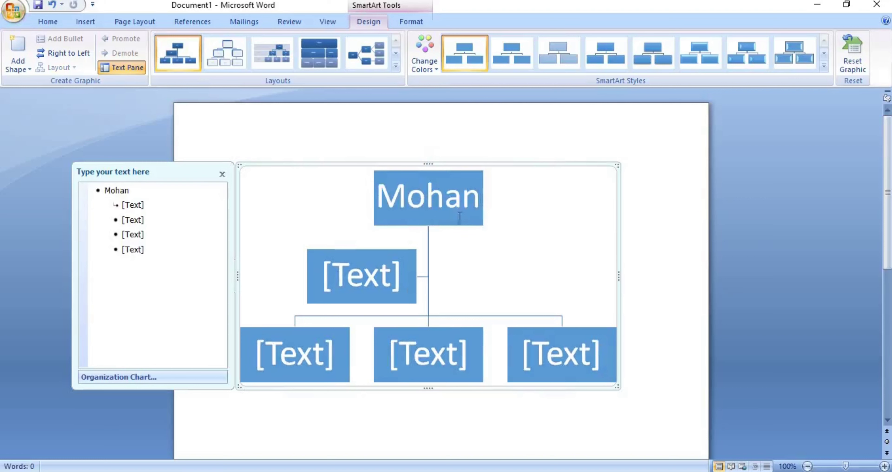
{"action": "left_click", "coordinate": [389, 252]}
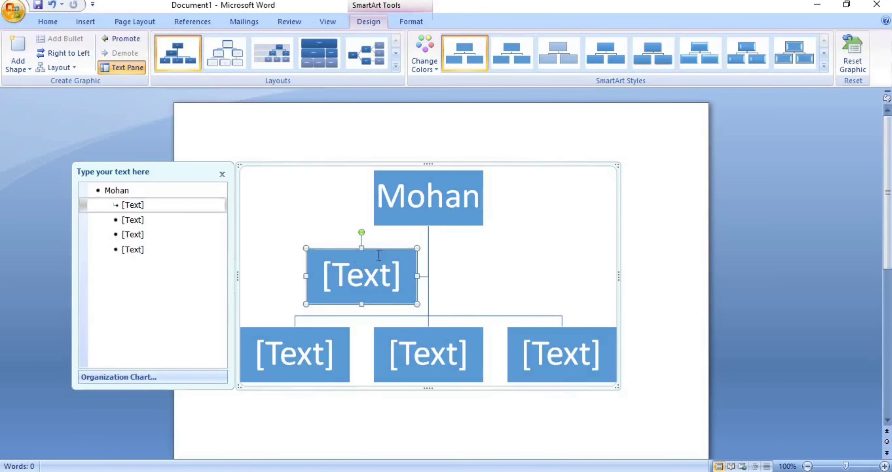
{"action": "left_click", "coordinate": [359, 277]}
{"action": "type", "text": "rtgr"}
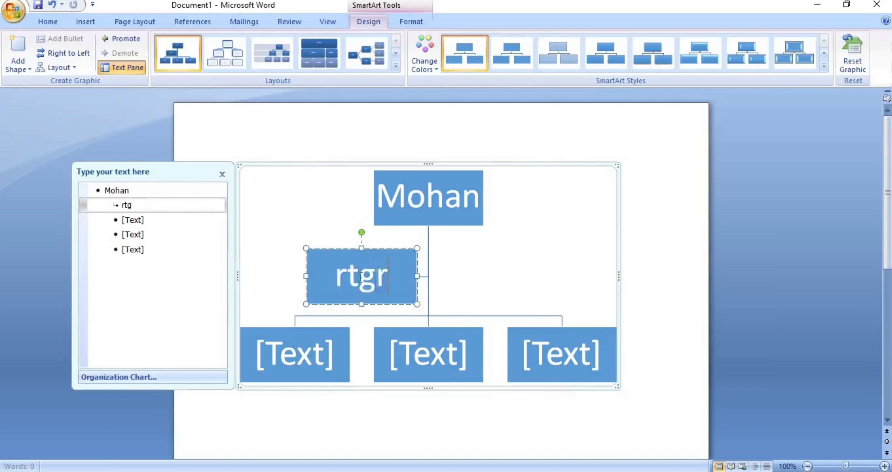
{"action": "type", "text": "g"}
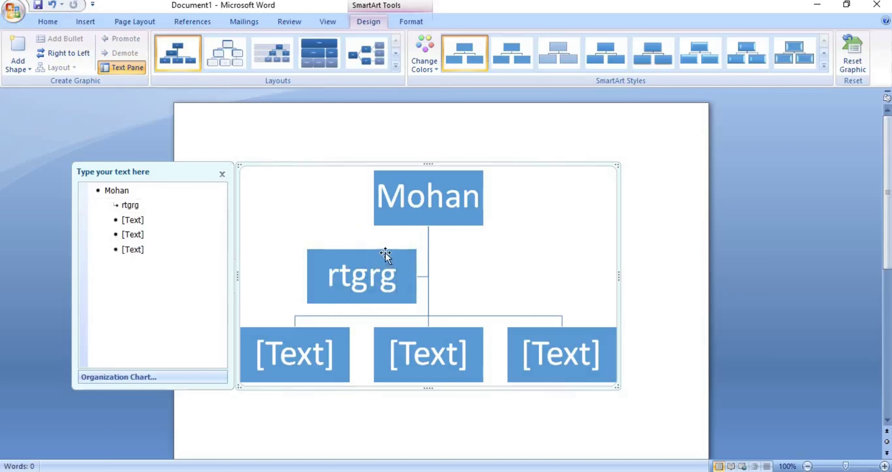
{"action": "left_click", "coordinate": [385, 254]}
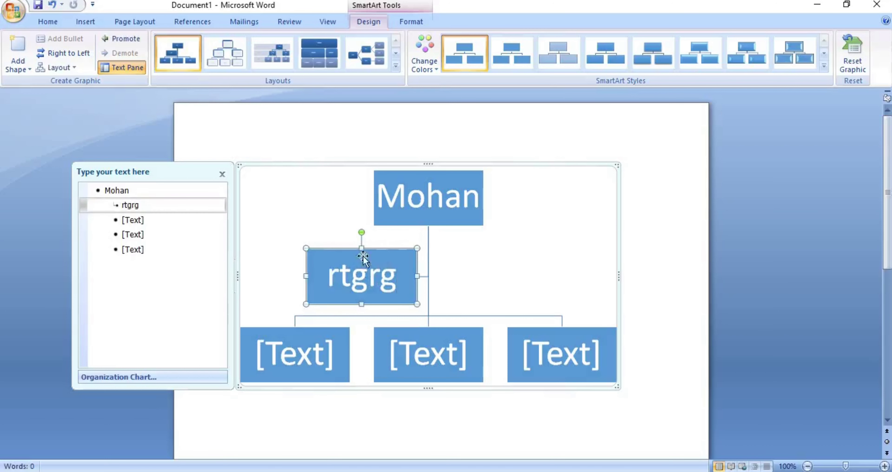
Step: Add a shape after the rtgrg box and label it 'rtrtr'
{"action": "right_click", "coordinate": [379, 246]}
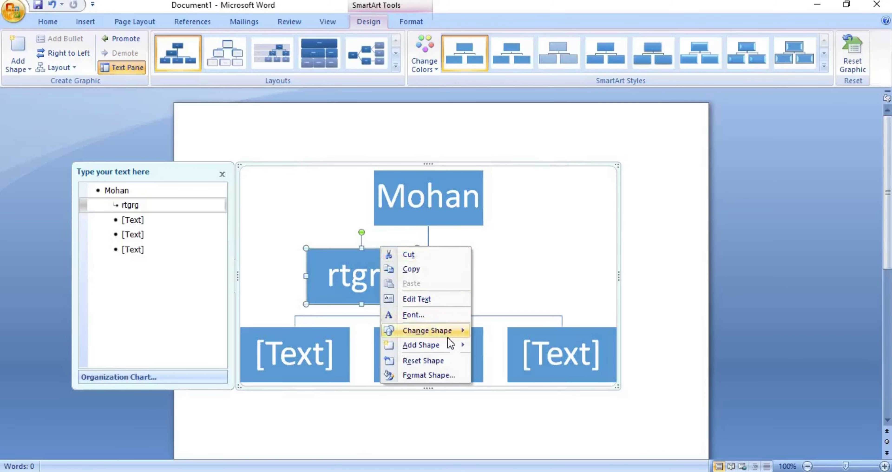
{"action": "mouse_move", "coordinate": [425, 345]}
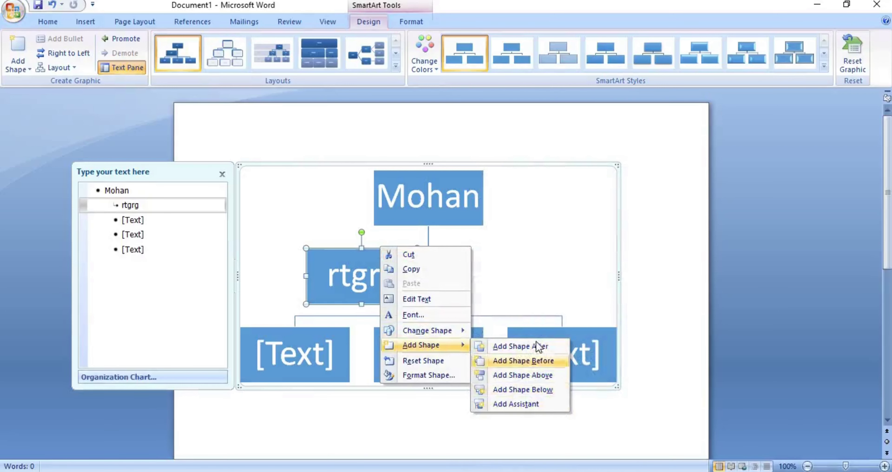
{"action": "left_click", "coordinate": [551, 346]}
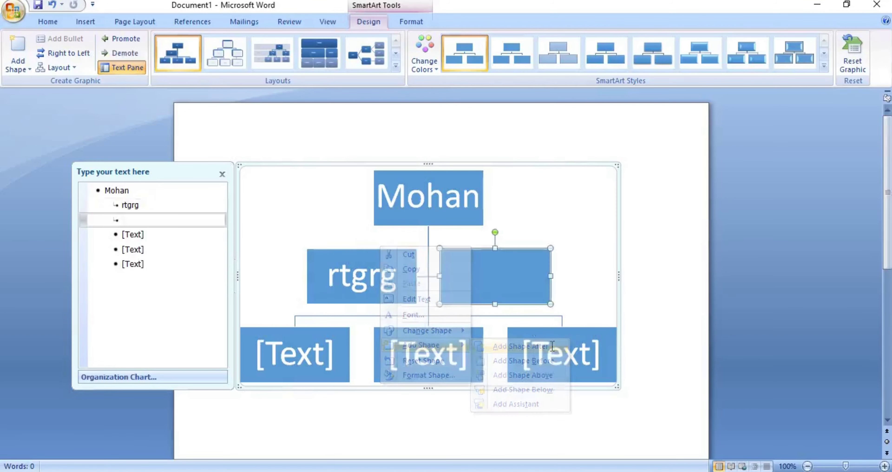
{"action": "left_click", "coordinate": [487, 263]}
{"action": "type", "text": "rtrtr"}
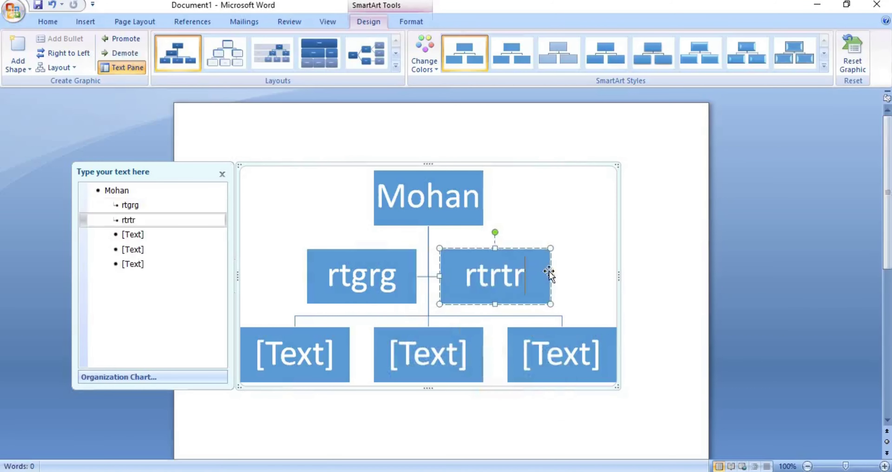
{"action": "left_click", "coordinate": [575, 277]}
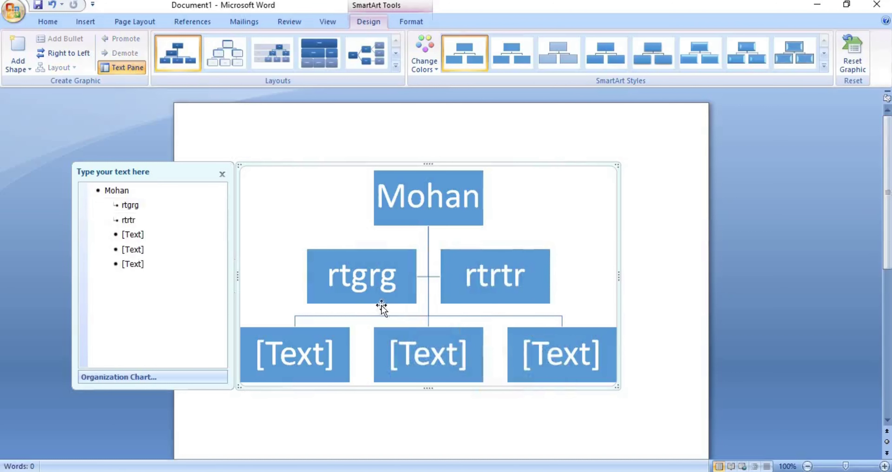
{"action": "left_click", "coordinate": [345, 292]}
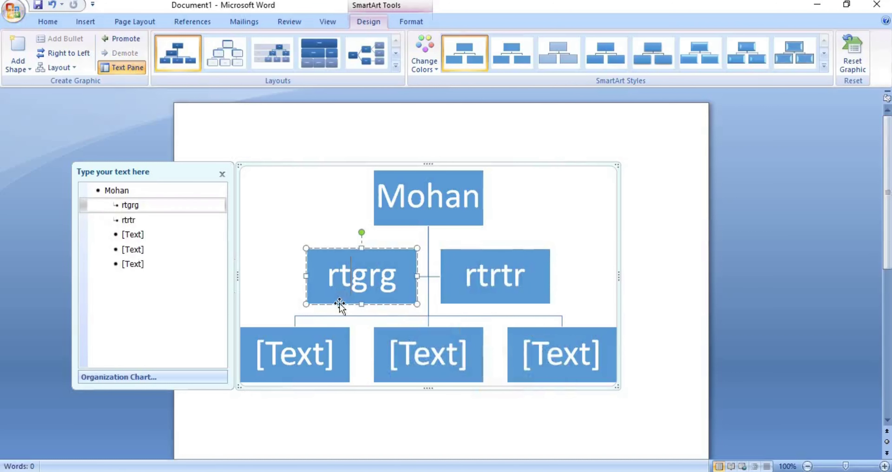
Step: Delete the empty bottom boxes from the org chart
{"action": "left_click", "coordinate": [325, 331]}
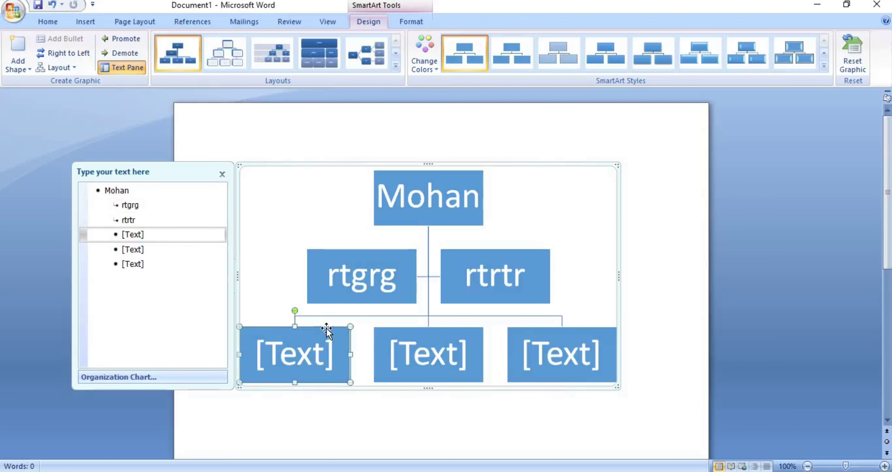
{"action": "key", "text": "Delete"}
{"action": "key", "text": "Delete"}
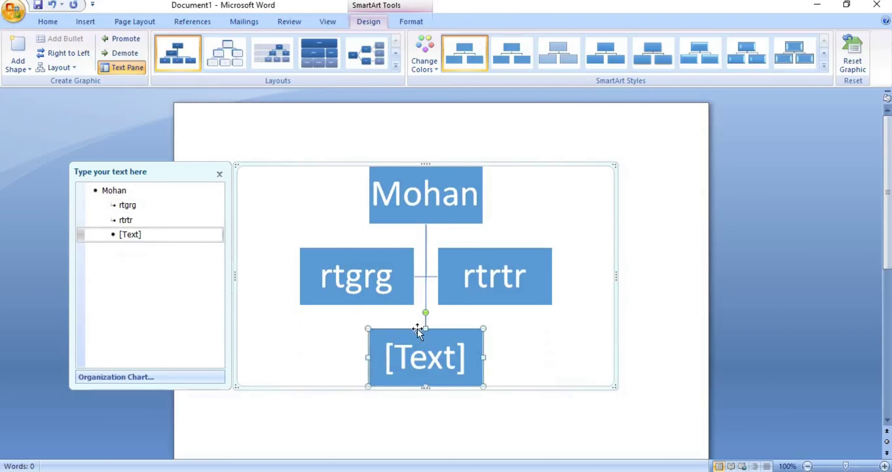
{"action": "key", "text": "Delete"}
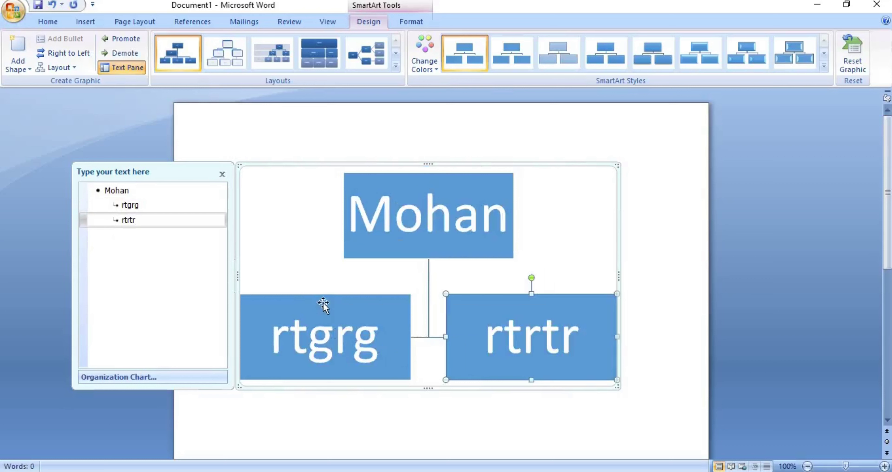
Step: Add one new box beneath the left middle box of the org chart
{"action": "left_click", "coordinate": [314, 299]}
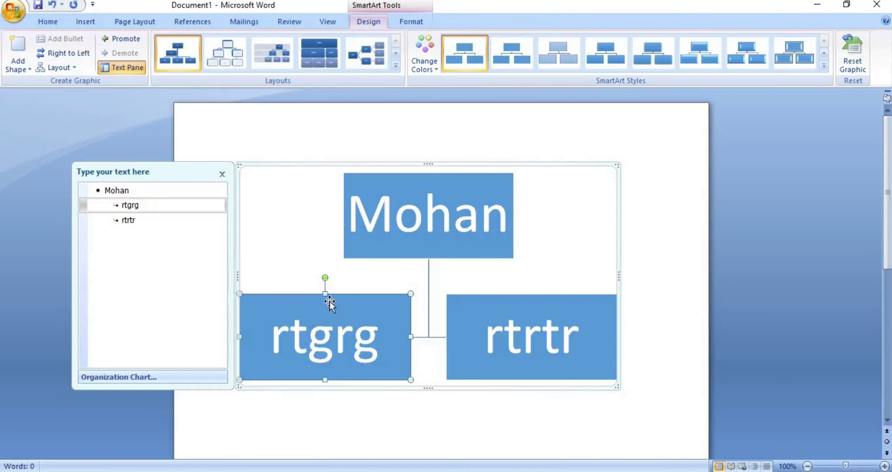
{"action": "right_click", "coordinate": [338, 294]}
{"action": "mouse_move", "coordinate": [381, 393]}
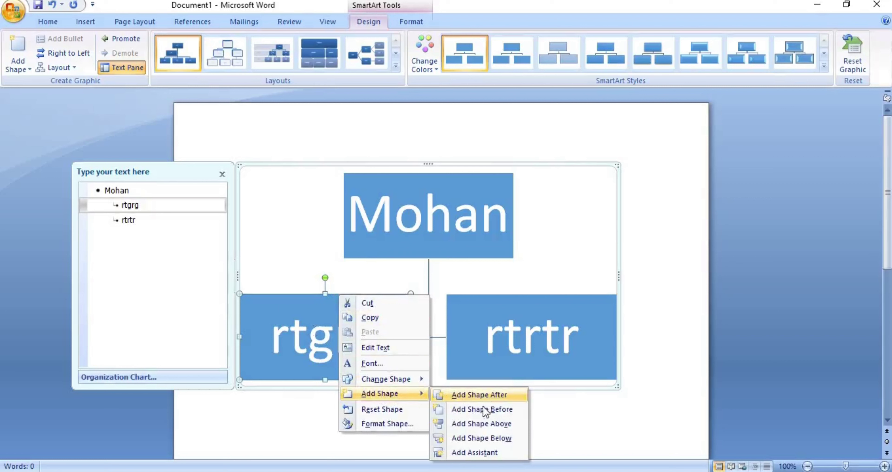
{"action": "left_click", "coordinate": [483, 437]}
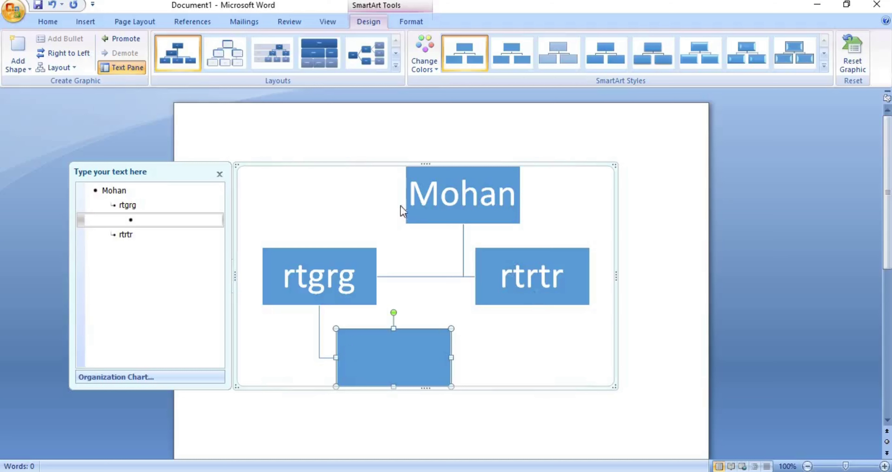
{"action": "left_click", "coordinate": [375, 164]}
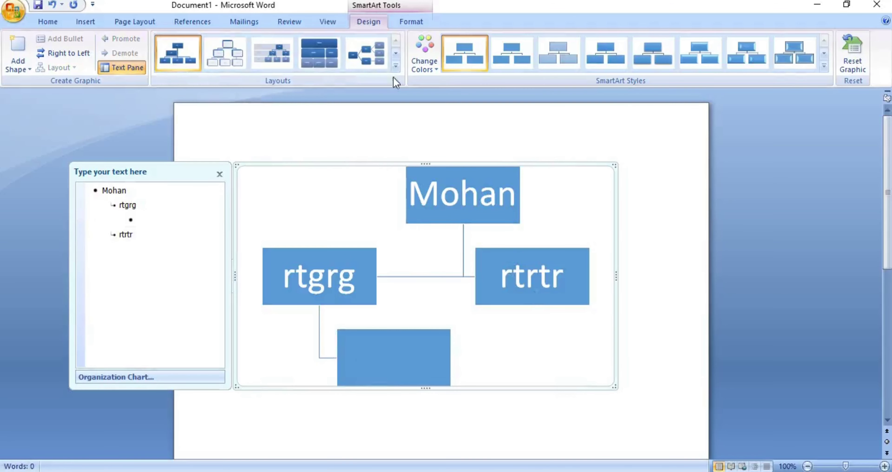
Step: Select the whole organization chart and delete it from the page
{"action": "left_click", "coordinate": [88, 23]}
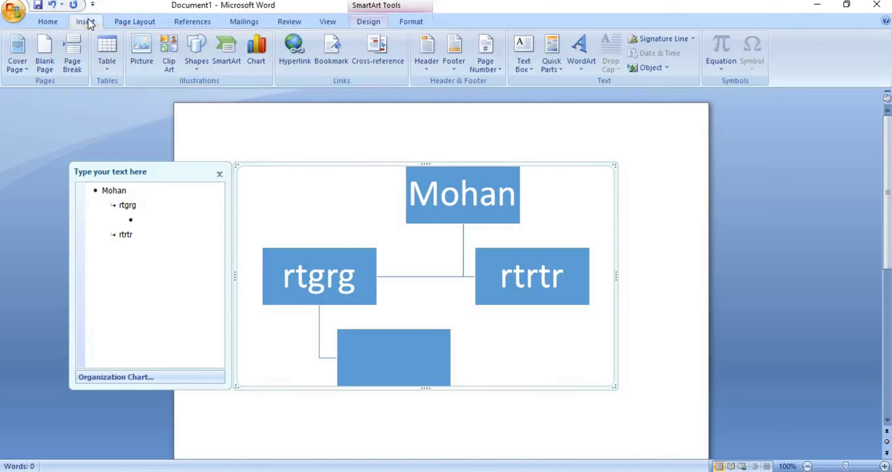
{"action": "left_click", "coordinate": [336, 170]}
{"action": "key", "text": "Delete"}
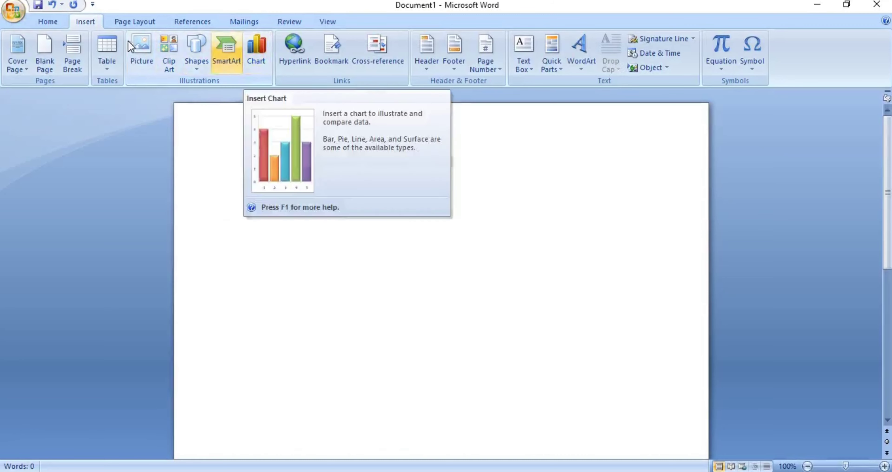
Step: Insert a two-column, five-row table with the header cells Name and Age
{"action": "left_click", "coordinate": [109, 50]}
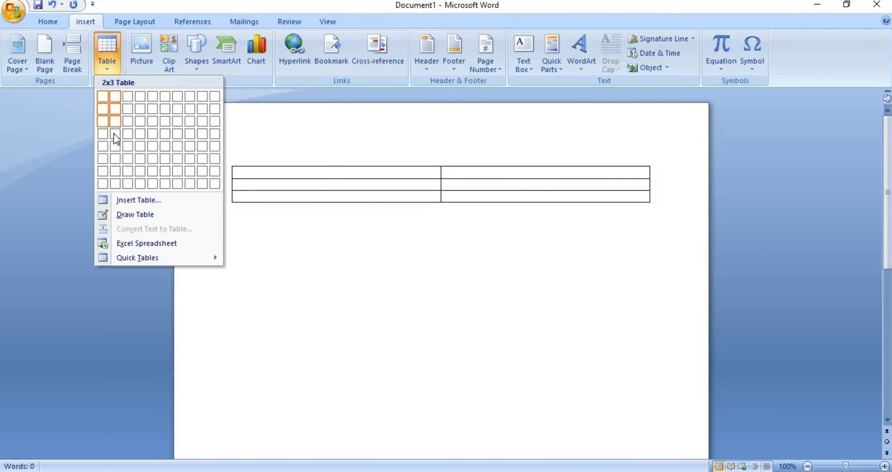
{"action": "left_click", "coordinate": [115, 145]}
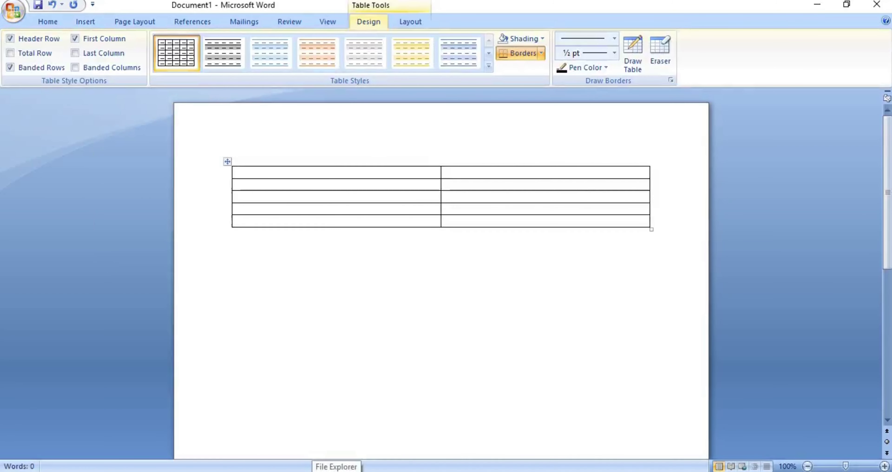
{"action": "type", "text": "N"}
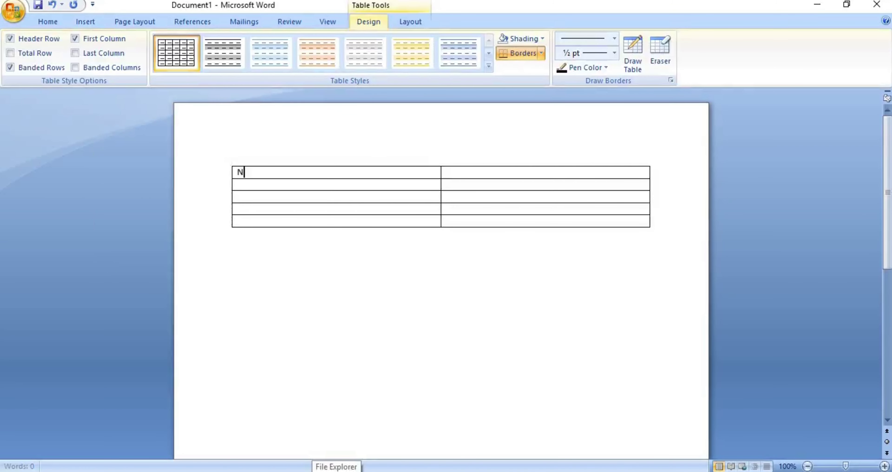
{"action": "type", "text": "ame"}
{"action": "key", "text": "Tab"}
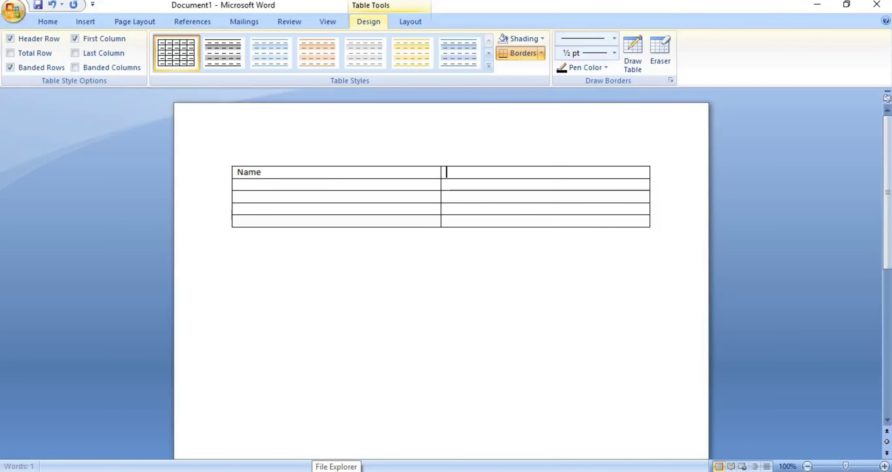
{"action": "type", "text": "A"}
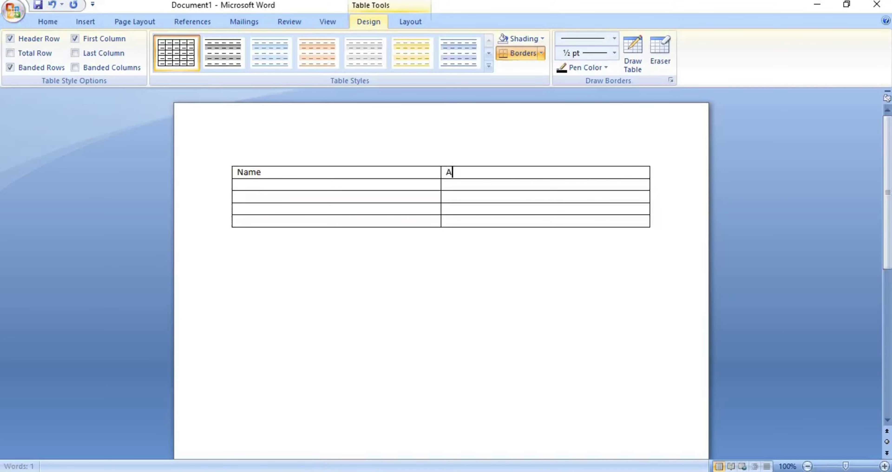
{"action": "type", "text": "ge"}
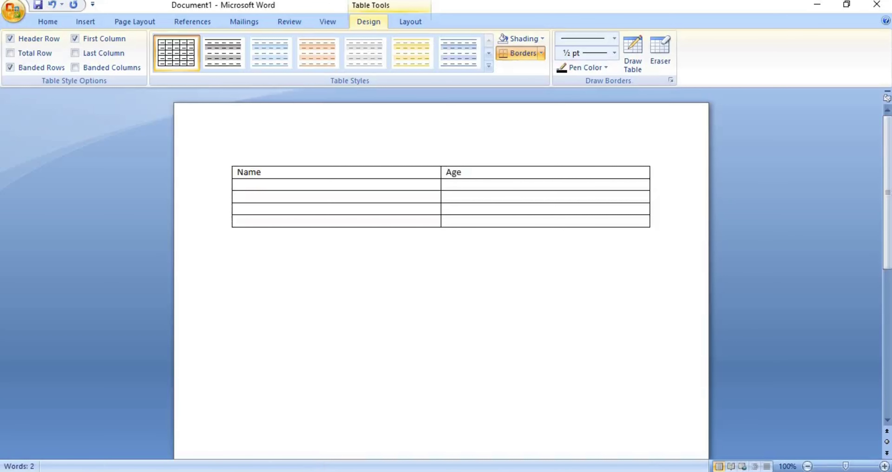
Step: Enter Ram, Shyam, Ramesh and Gita down the Name column
{"action": "left_click", "coordinate": [291, 185]}
{"action": "type", "text": "R"}
{"action": "type", "text": "am"}
{"action": "left_click", "coordinate": [237, 196]}
{"action": "type", "text": "Sh"}
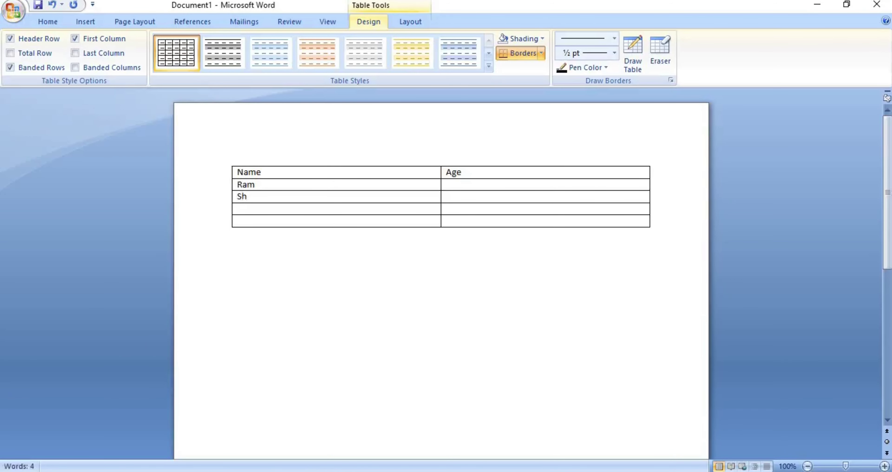
{"action": "type", "text": "r"}
{"action": "key", "text": "BackSpace"}
{"action": "type", "text": "am"}
{"action": "left_click", "coordinate": [237, 209]}
{"action": "type", "text": "Ra"}
{"action": "left_click", "coordinate": [237, 221]}
{"action": "type", "text": "Gi"}
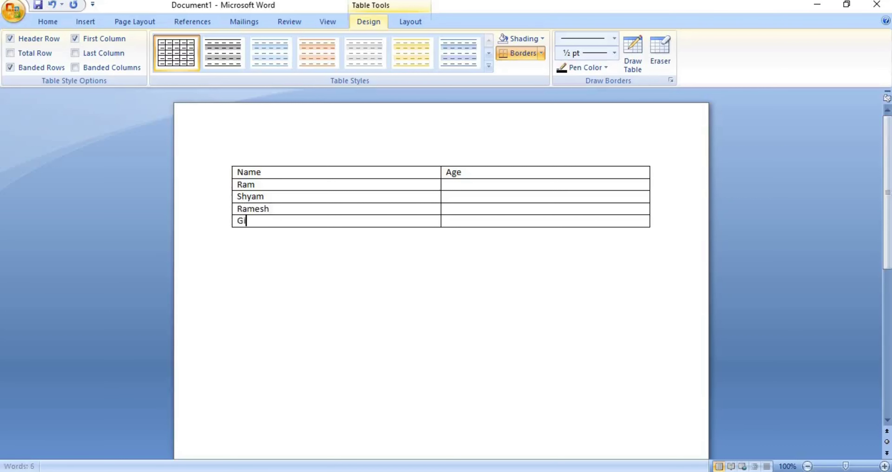
{"action": "type", "text": "ta"}
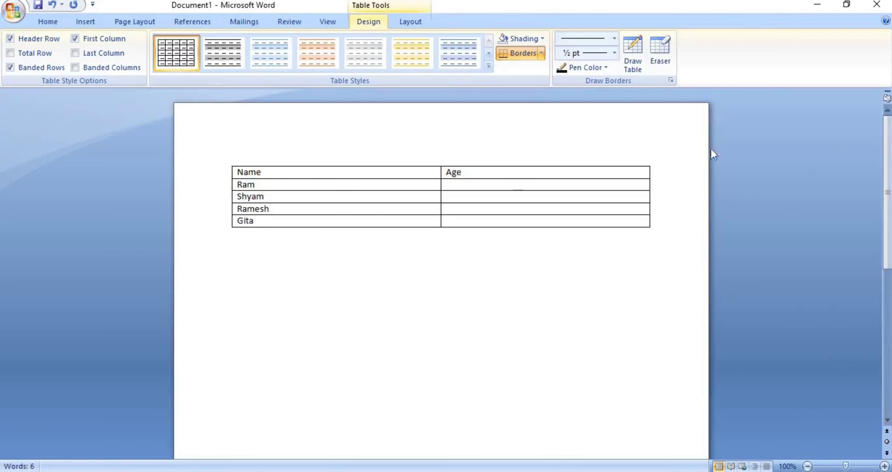
Step: Enter ages 15, 10, 23 and 16 beside Ram, Shyam, Ramesh and Gita
{"action": "left_click", "coordinate": [511, 186]}
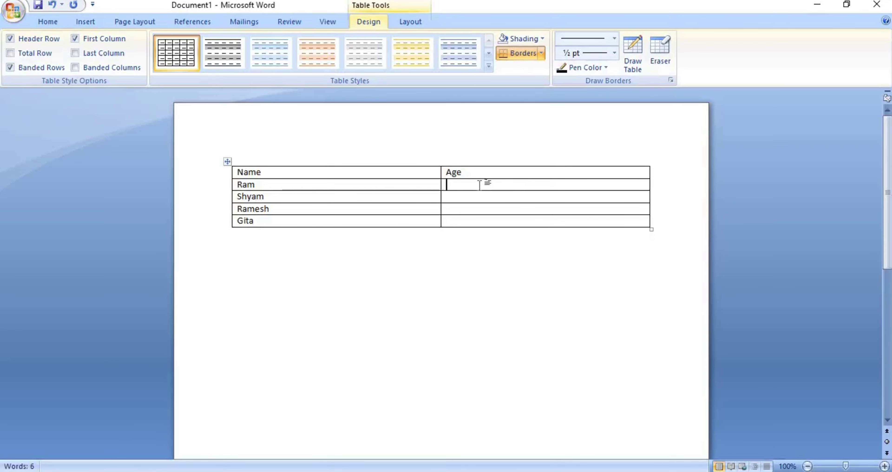
{"action": "type", "text": "15"}
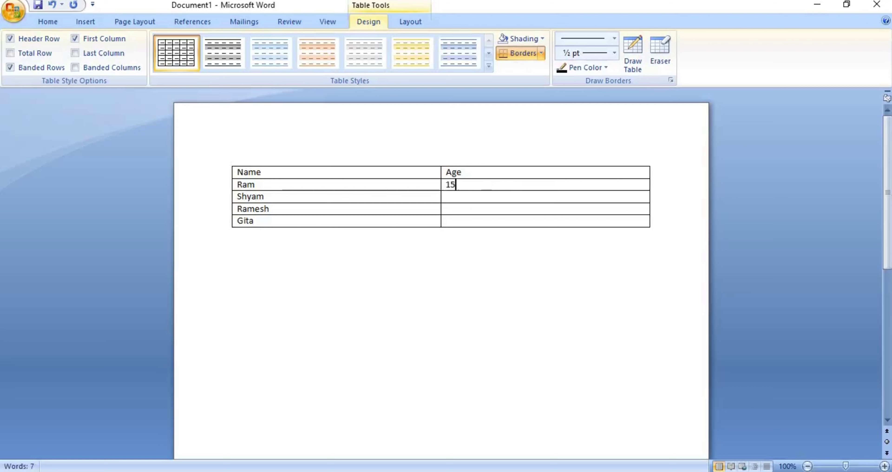
{"action": "key", "text": "Down"}
{"action": "type", "text": "10"}
{"action": "key", "text": "Down"}
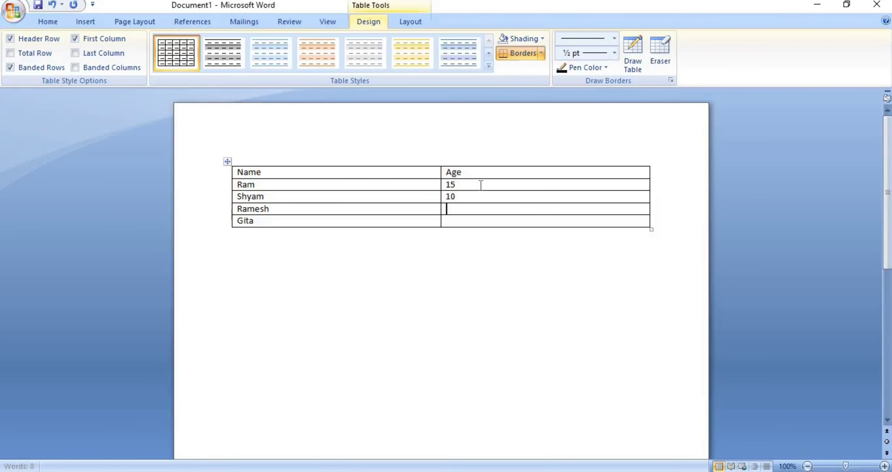
{"action": "type", "text": "2"}
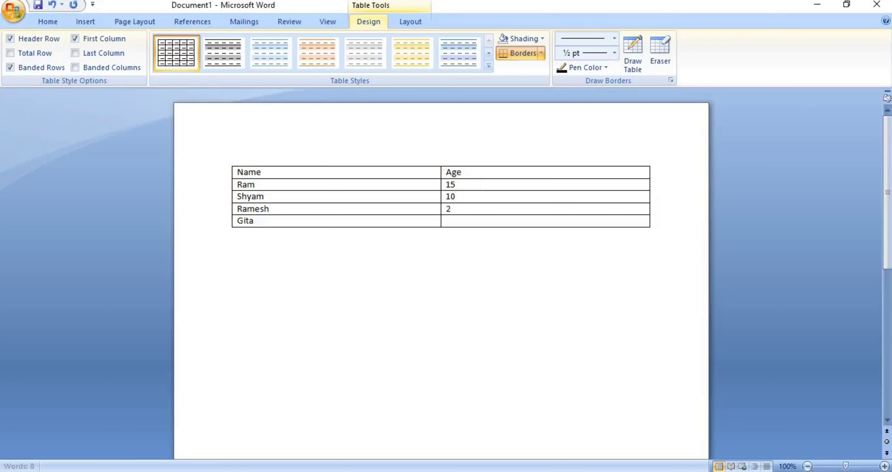
{"action": "type", "text": "3"}
{"action": "key", "text": "Down"}
{"action": "type", "text": "16"}
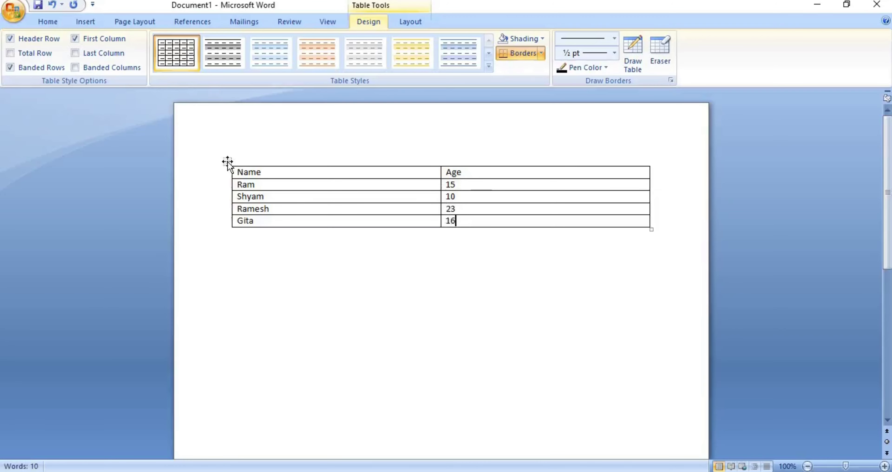
{"action": "left_click", "coordinate": [227, 161]}
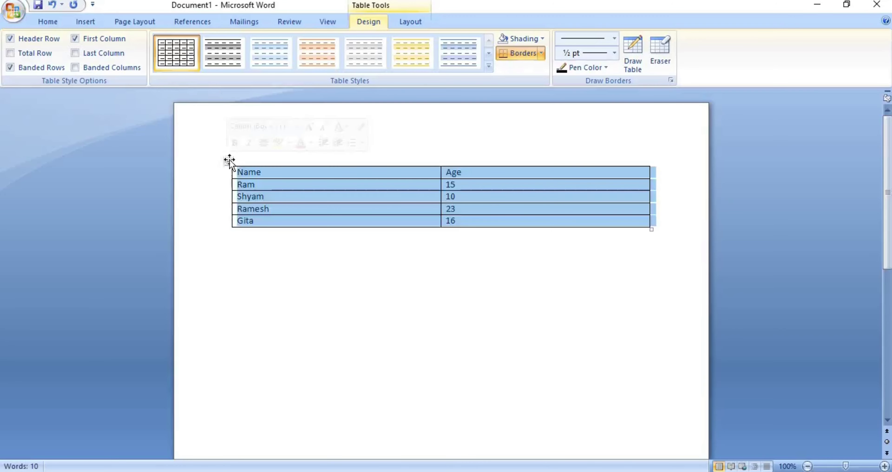
Step: Apply AutoFit Contents to the table columns, then reselect the table
{"action": "left_click", "coordinate": [401, 23]}
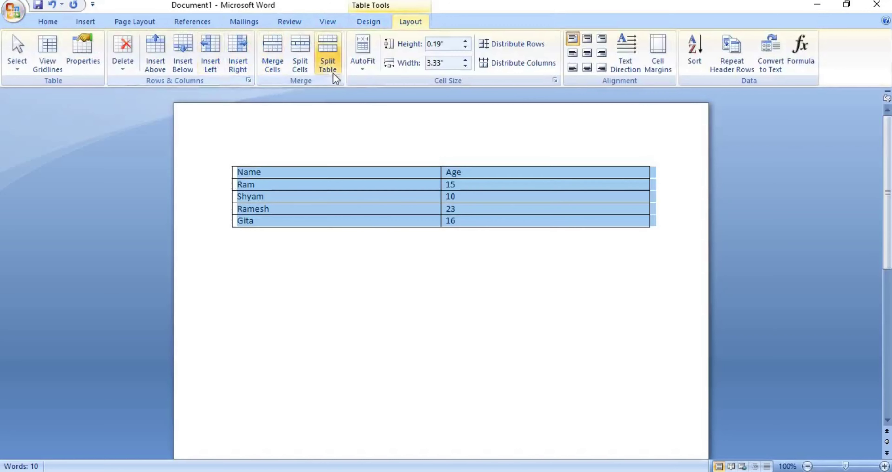
{"action": "left_click", "coordinate": [360, 64]}
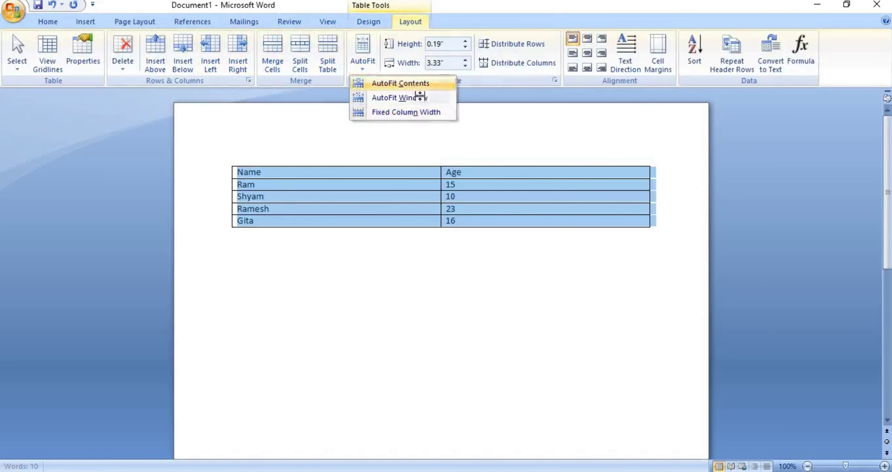
{"action": "left_click", "coordinate": [413, 84]}
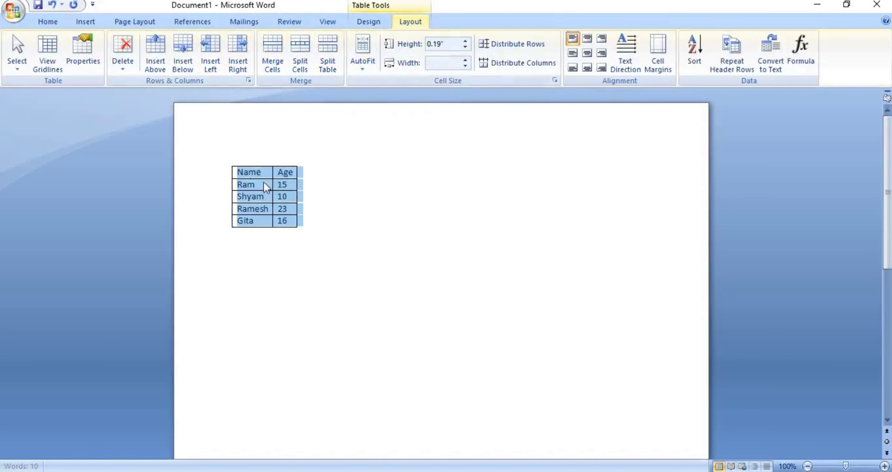
{"action": "left_click", "coordinate": [278, 281]}
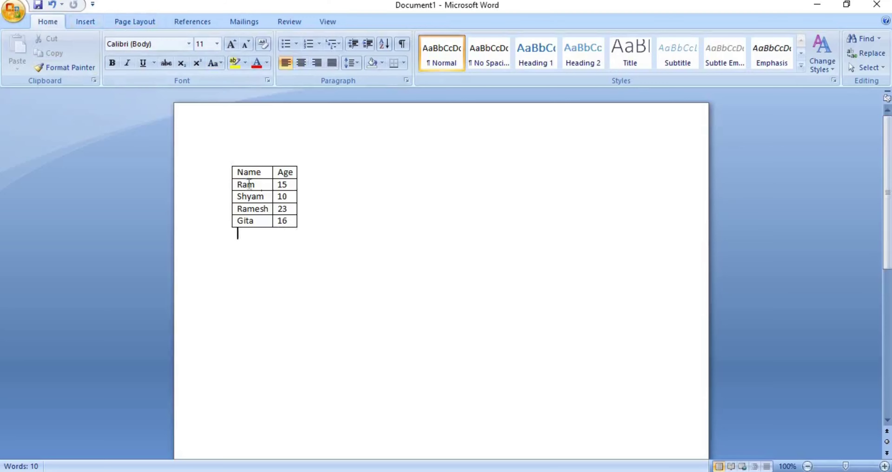
{"action": "left_click", "coordinate": [229, 161]}
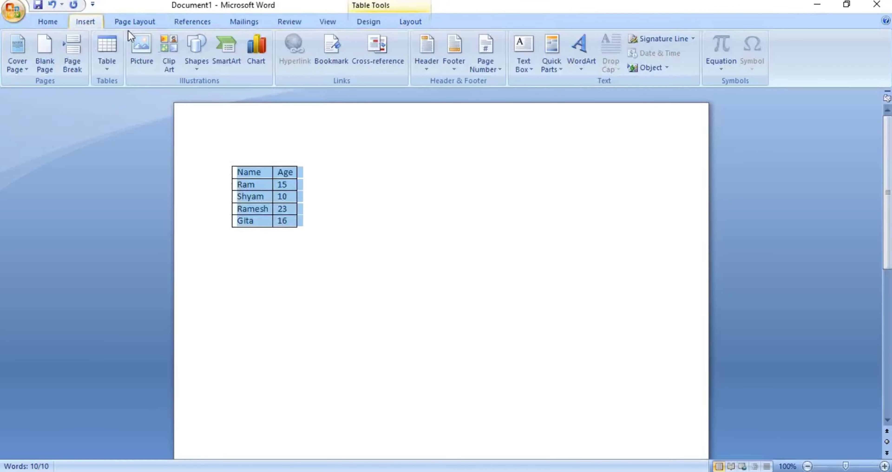
Step: Insert a sample column chart, then close Word without saving and maximize the fresh window
{"action": "left_click", "coordinate": [253, 60]}
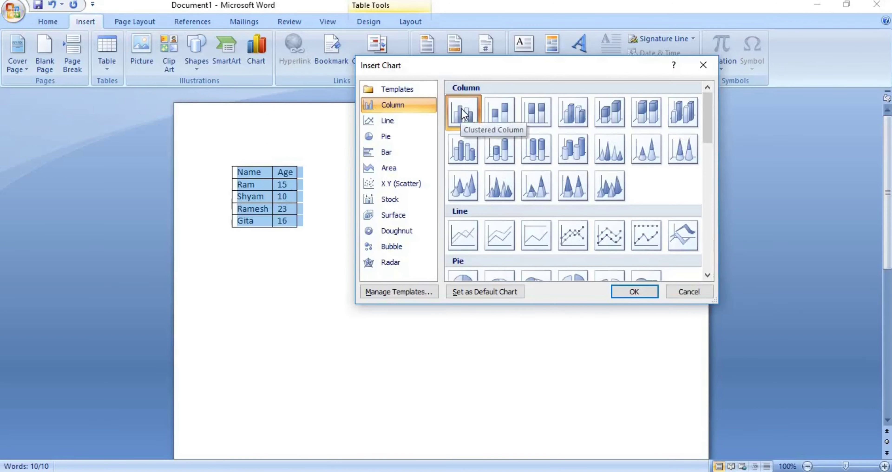
{"action": "left_click", "coordinate": [636, 293]}
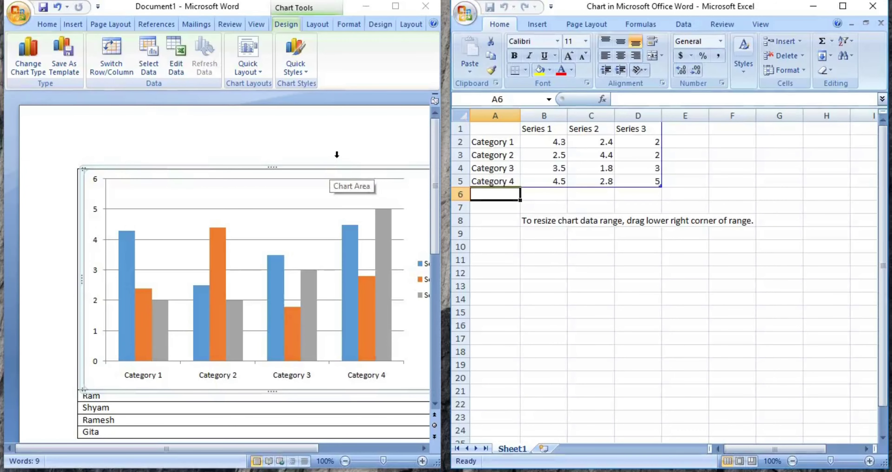
{"action": "left_click", "coordinate": [426, 6]}
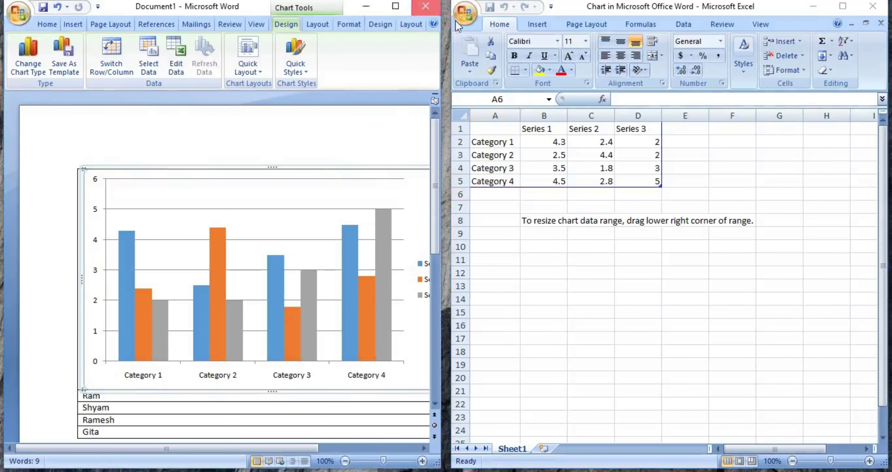
{"action": "left_click", "coordinate": [450, 275]}
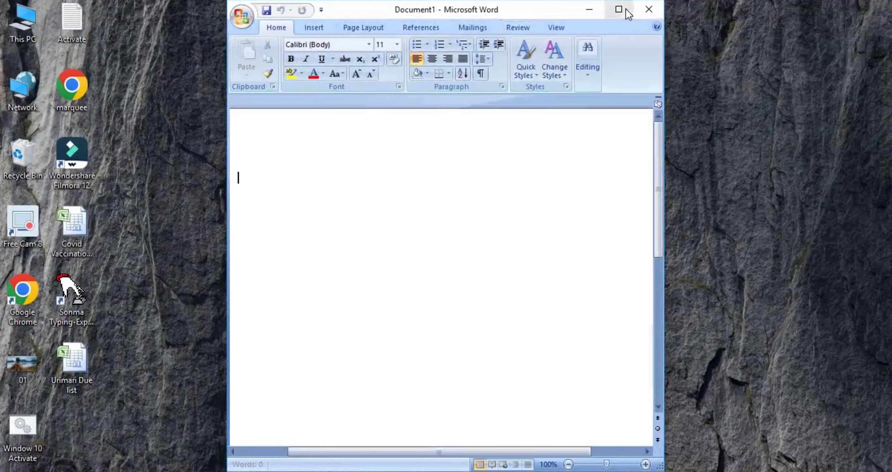
{"action": "left_click", "coordinate": [619, 9]}
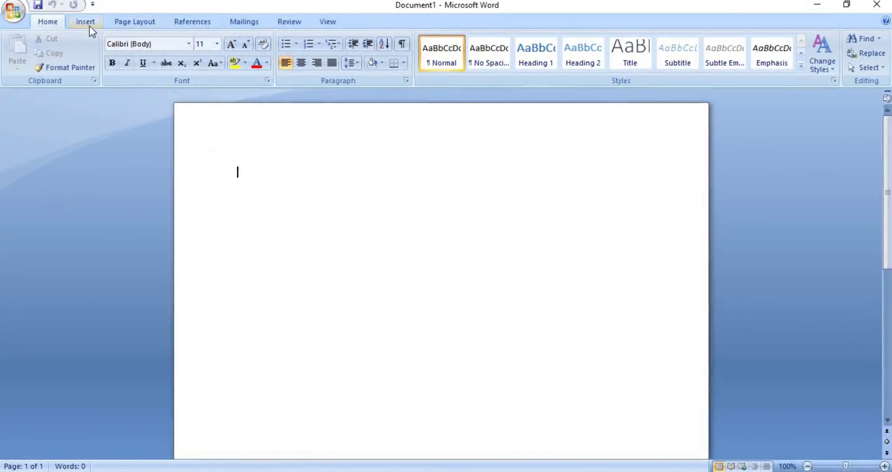
Step: Insert a 2x4 table with Name and Age headers and rows Ram 21 and Shyam 10
{"action": "left_click", "coordinate": [93, 25]}
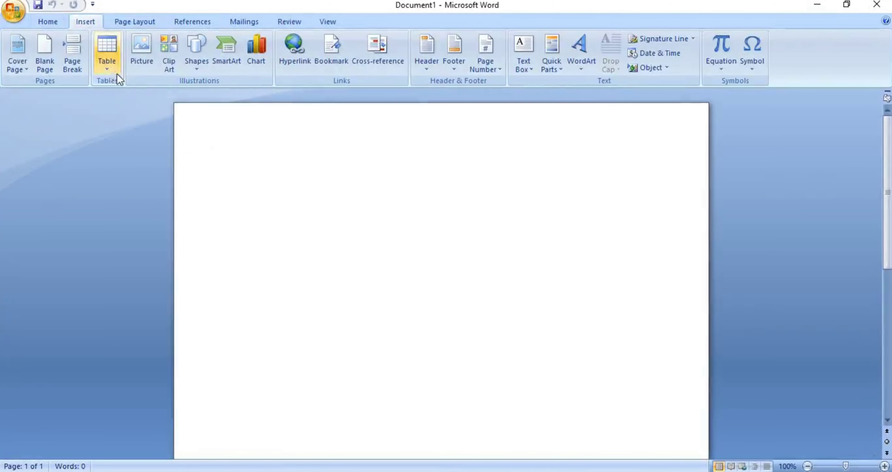
{"action": "left_click", "coordinate": [114, 71]}
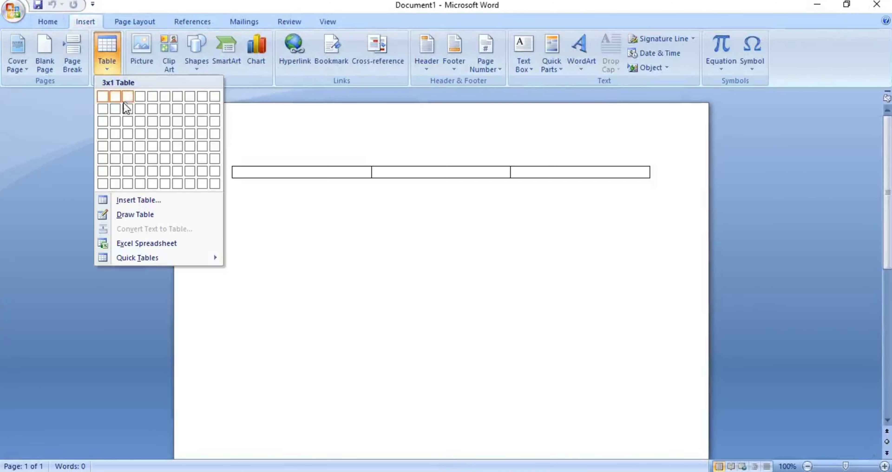
{"action": "left_click", "coordinate": [115, 134]}
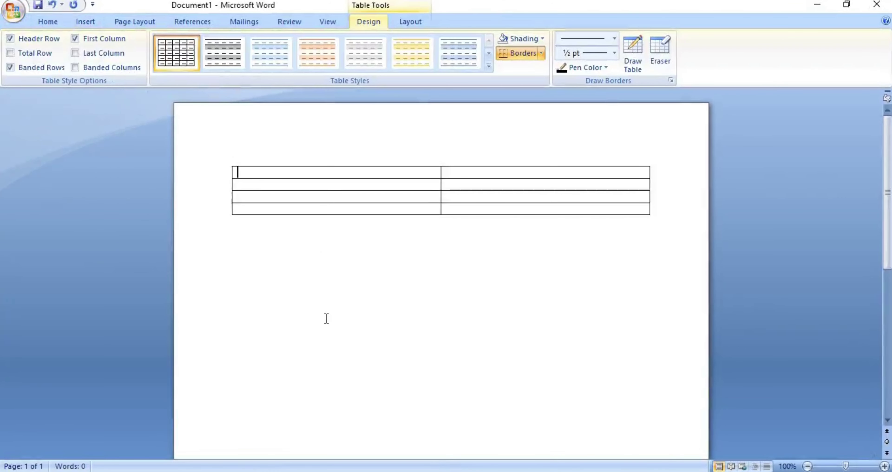
{"action": "type", "text": "Ag"}
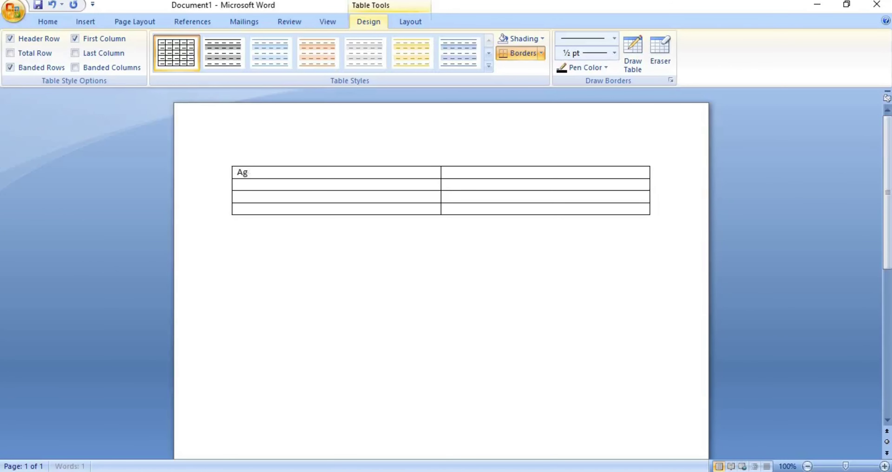
{"action": "key", "text": "BackSpace"}
{"action": "key", "text": "BackSpace"}
{"action": "type", "text": "Na"}
{"action": "type", "text": "g"}
{"action": "type", "text": "e"}
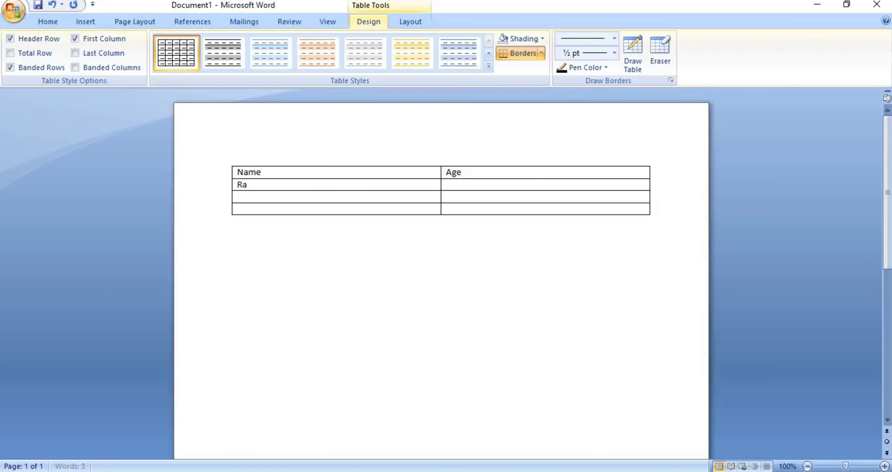
{"action": "type", "text": "m"}
{"action": "left_click", "coordinate": [447, 196]}
{"action": "type", "text": "ym"}
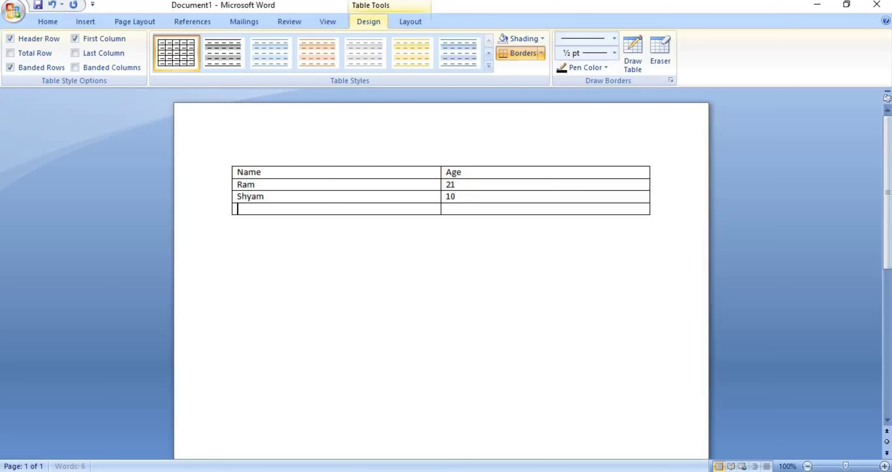
{"action": "type", "text": "Gita"}
{"action": "mouse_move", "coordinate": [221, 169]}
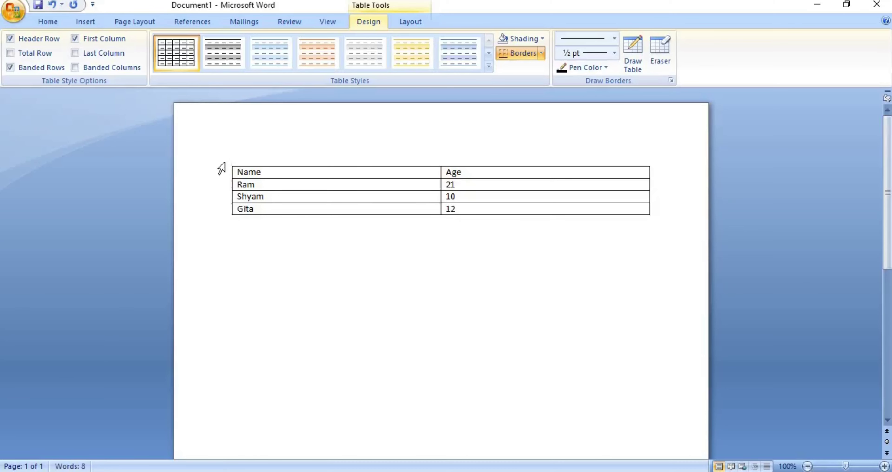
Step: Apply AutoFit Contents to the Name/Age table, then reselect the whole table
{"action": "left_click", "coordinate": [227, 161]}
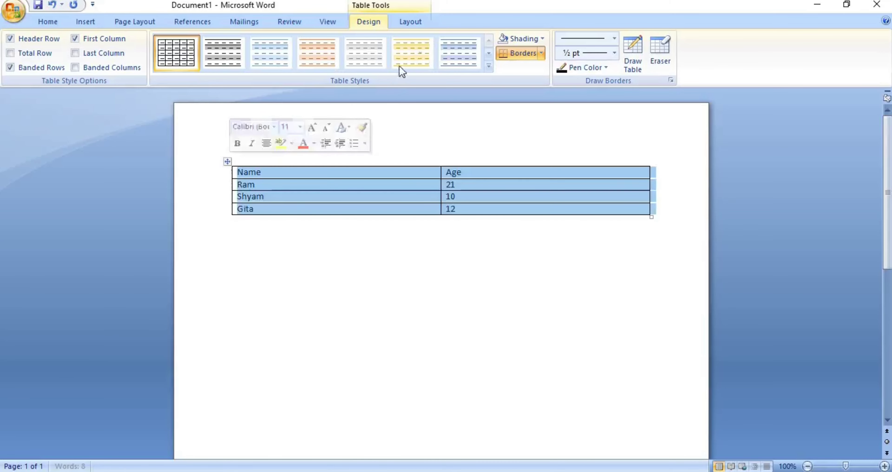
{"action": "left_click", "coordinate": [411, 22]}
{"action": "left_click", "coordinate": [366, 65]}
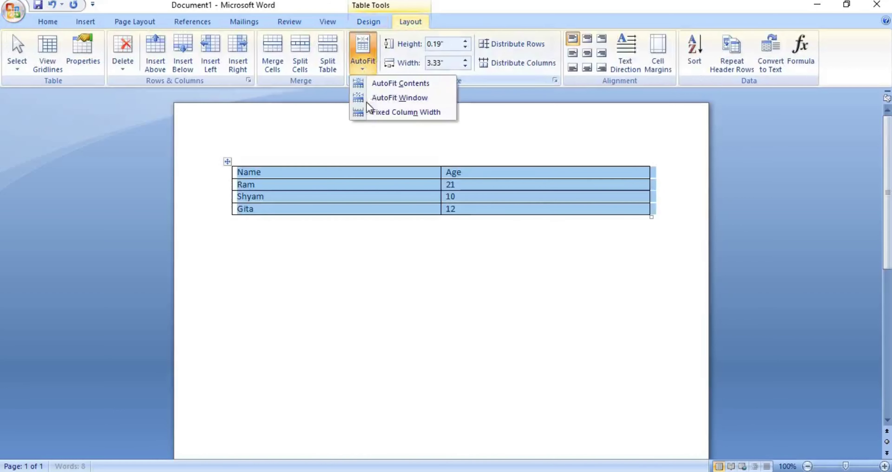
{"action": "left_click", "coordinate": [392, 85]}
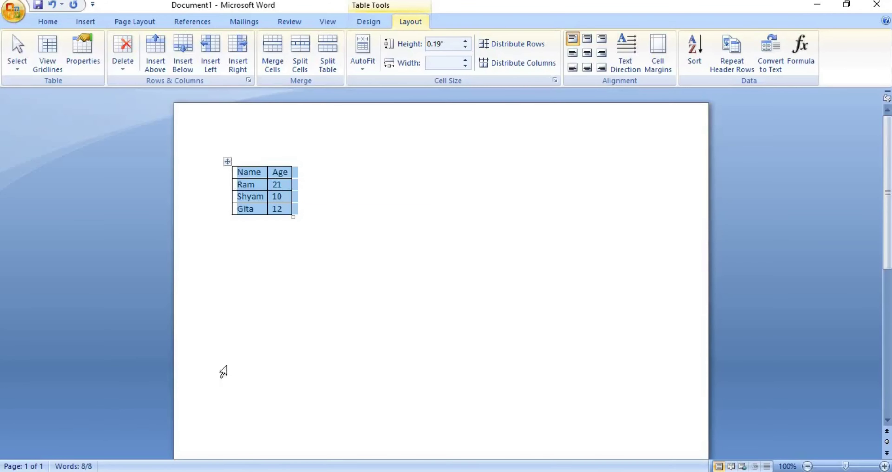
{"action": "left_click", "coordinate": [249, 237]}
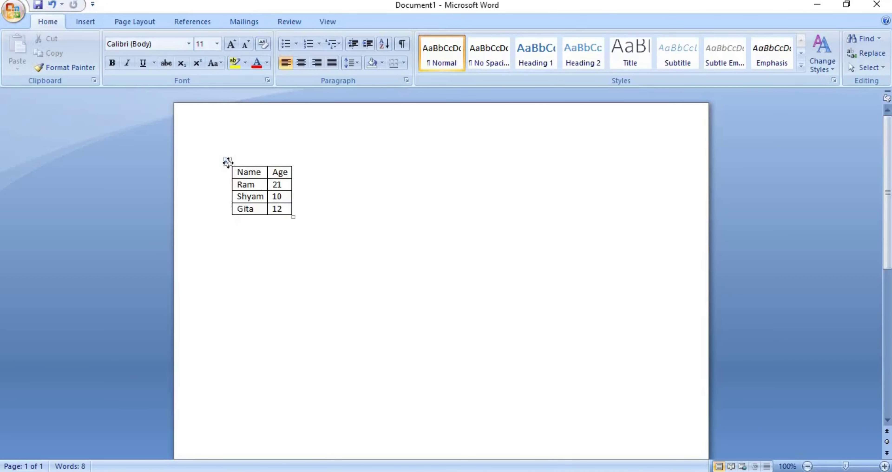
{"action": "left_click", "coordinate": [228, 162]}
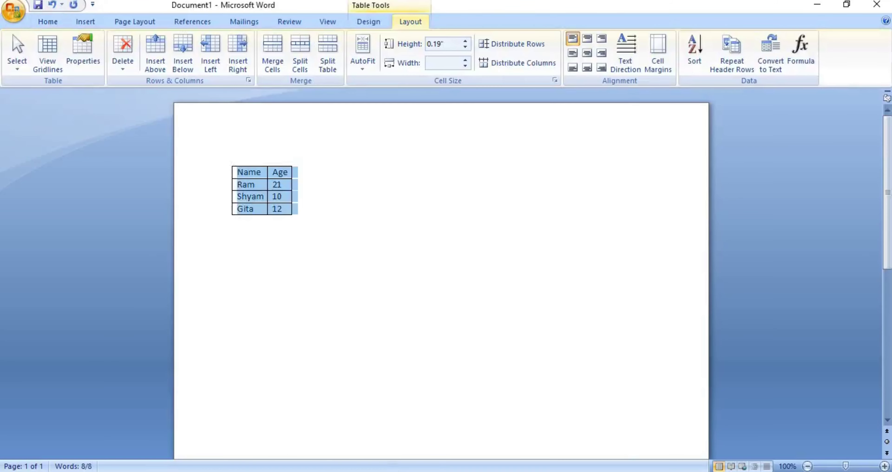
Step: Launch Excel 2007 from Start search and paste the Name and Age table into Book1
{"action": "key", "text": "super"}
{"action": "type", "text": "exc"}
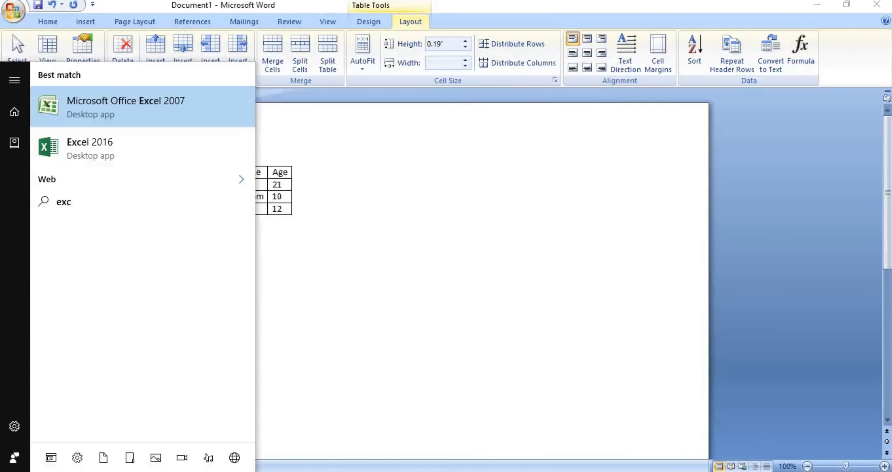
{"action": "type", "text": "el"}
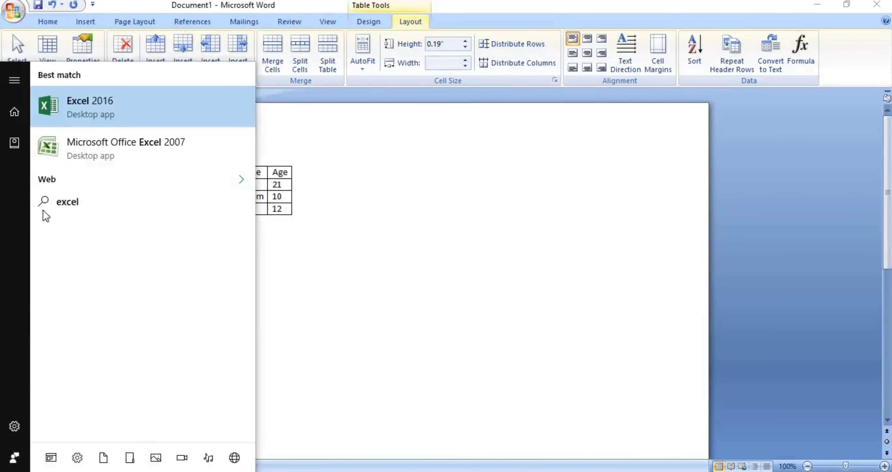
{"action": "left_click", "coordinate": [80, 154]}
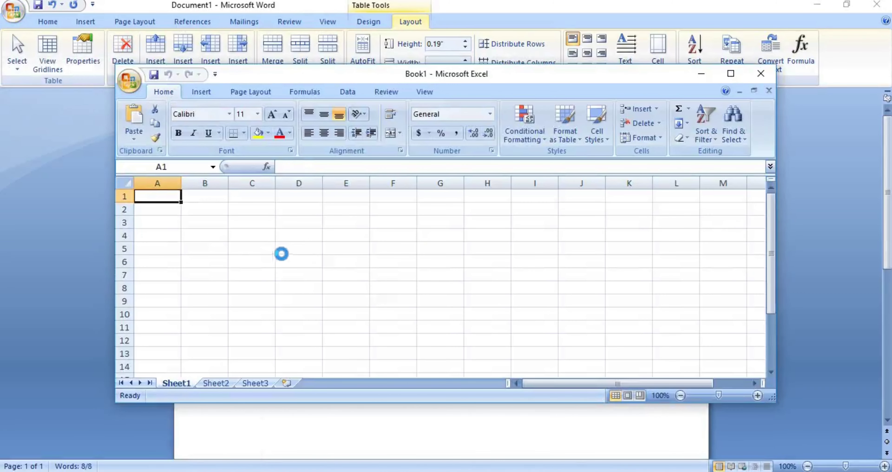
{"action": "type", "text": "Name\tAge Ram\t21 Shyam\t10 Gita\t12"}
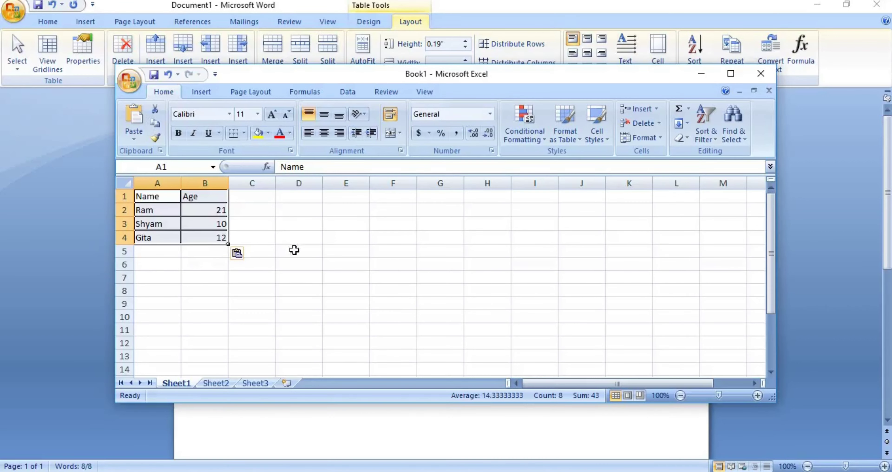
Step: Select the Name and Age data in A1:B4 and insert a Clustered Column chart
{"action": "left_click", "coordinate": [295, 262]}
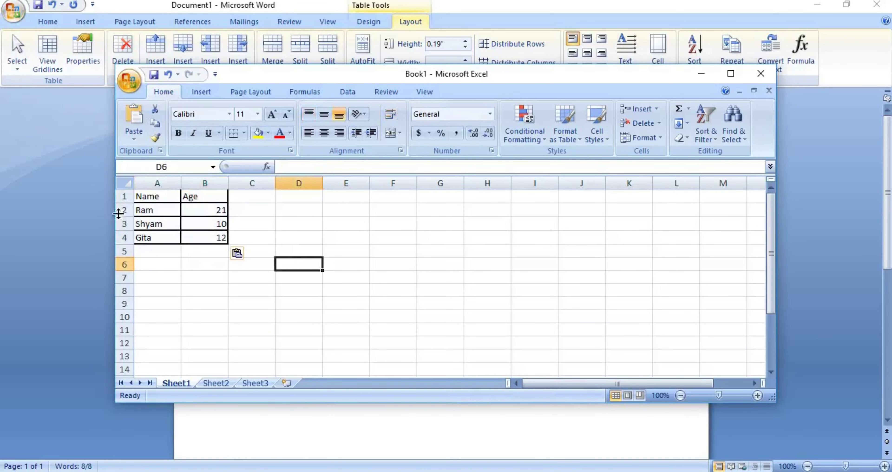
{"action": "left_click", "coordinate": [300, 251]}
{"action": "left_click", "coordinate": [329, 262]}
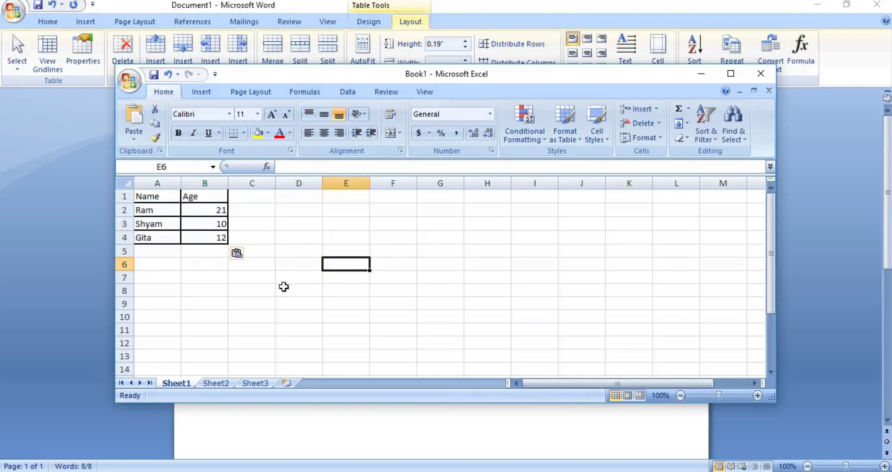
{"action": "left_click", "coordinate": [285, 287]}
{"action": "left_click", "coordinate": [294, 251]}
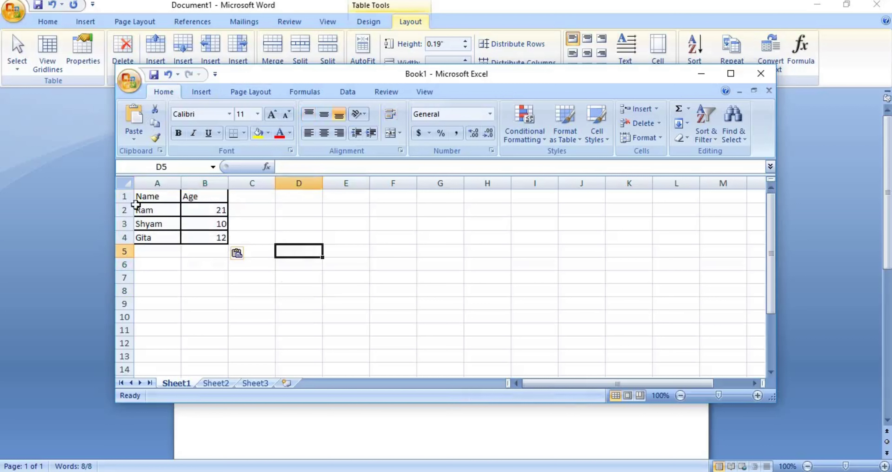
{"action": "left_click_drag", "start_coordinate": [148, 192], "coordinate": [206, 237]}
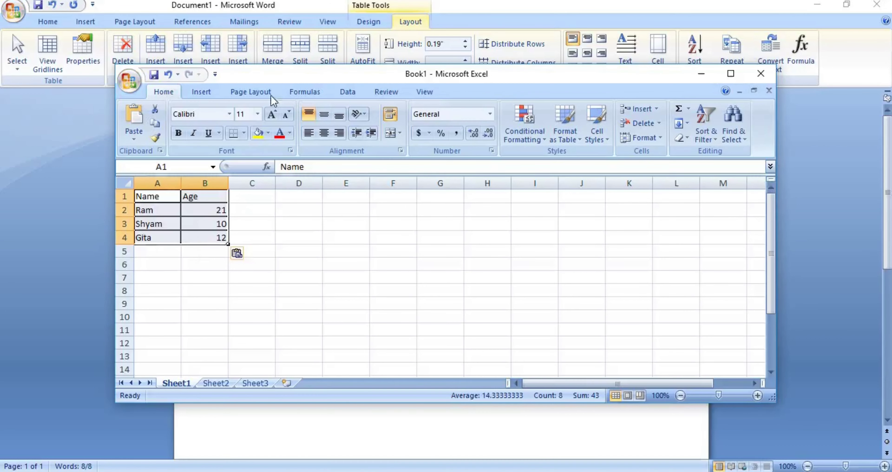
{"action": "left_click", "coordinate": [208, 92]}
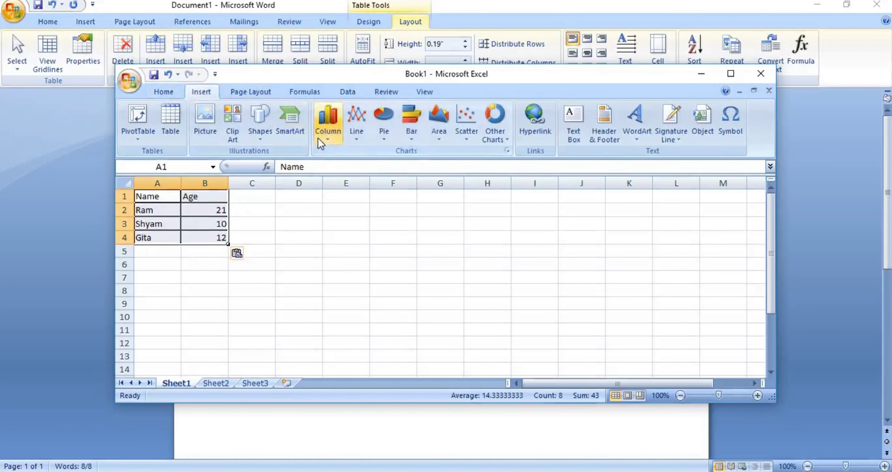
{"action": "left_click", "coordinate": [321, 139]}
{"action": "left_click", "coordinate": [333, 178]}
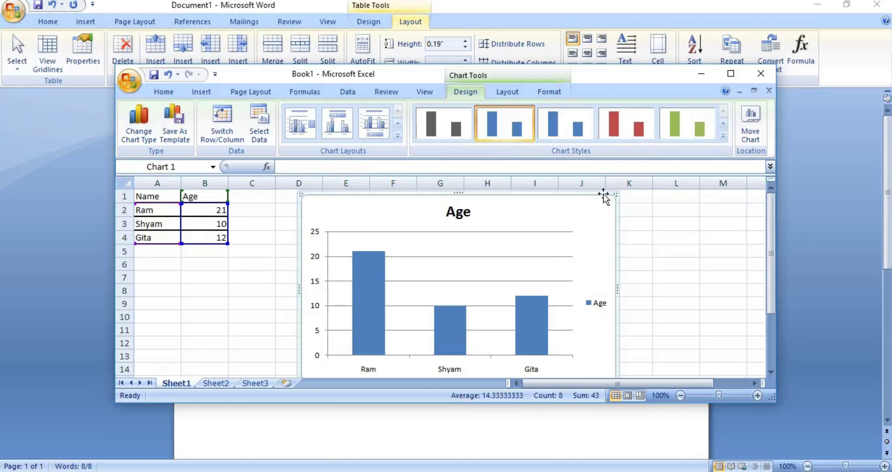
Step: Close Excel and paste the Age chart below the table in Word
{"action": "left_click", "coordinate": [760, 73]}
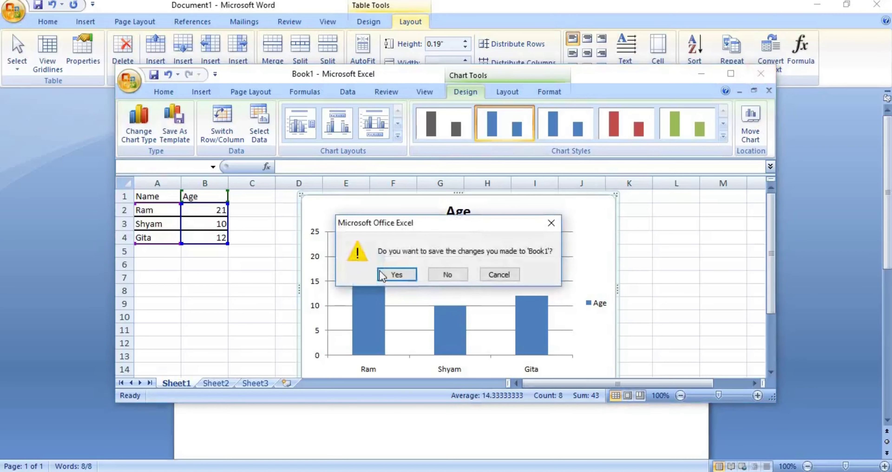
{"action": "left_click", "coordinate": [447, 274]}
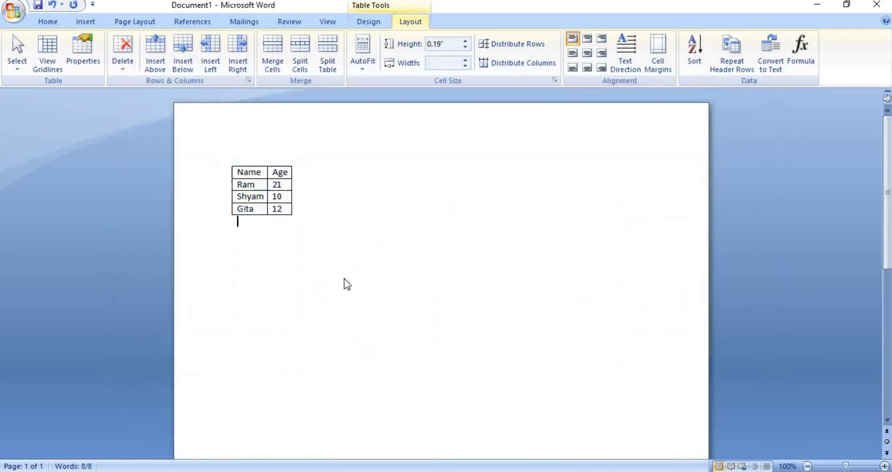
{"action": "right_click", "coordinate": [346, 284]}
{"action": "left_click", "coordinate": [351, 293]}
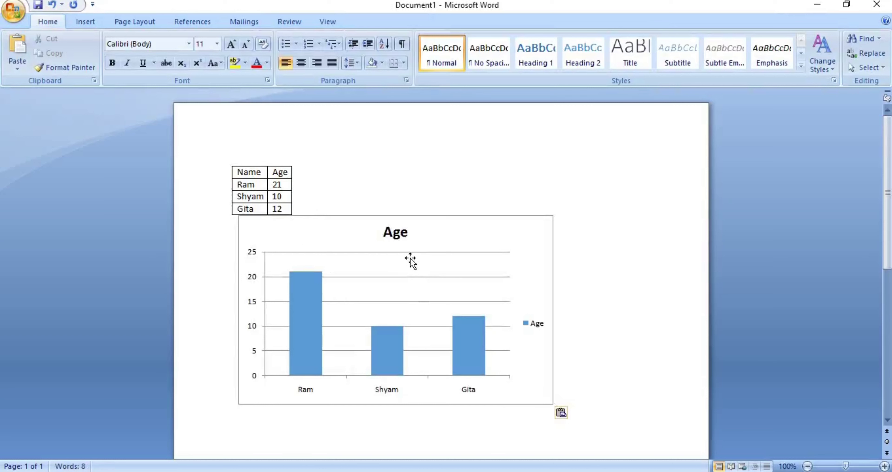
Step: Select the pasted chart and browse its Chart Tools Format, Layout and Design commands
{"action": "left_click", "coordinate": [350, 235]}
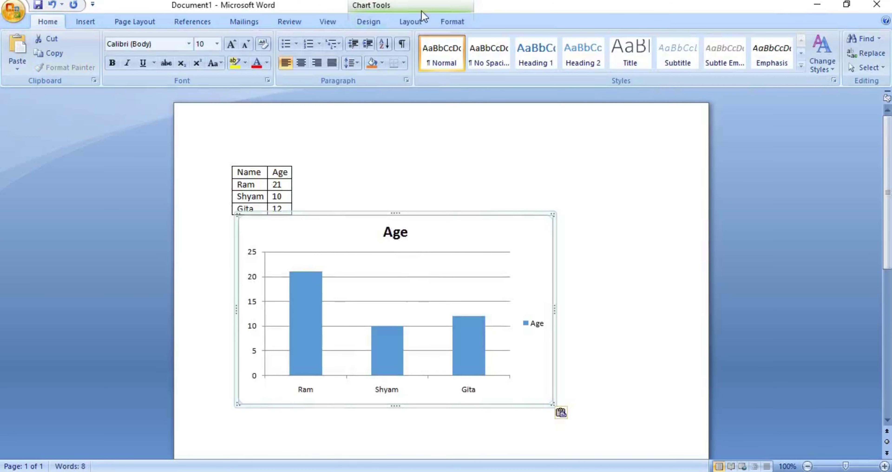
{"action": "left_click", "coordinate": [450, 21]}
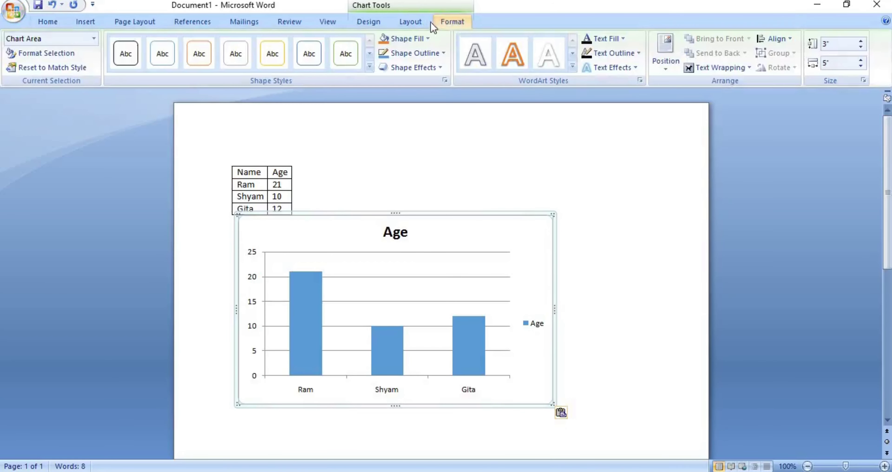
{"action": "left_click", "coordinate": [410, 21]}
{"action": "left_click", "coordinate": [368, 23]}
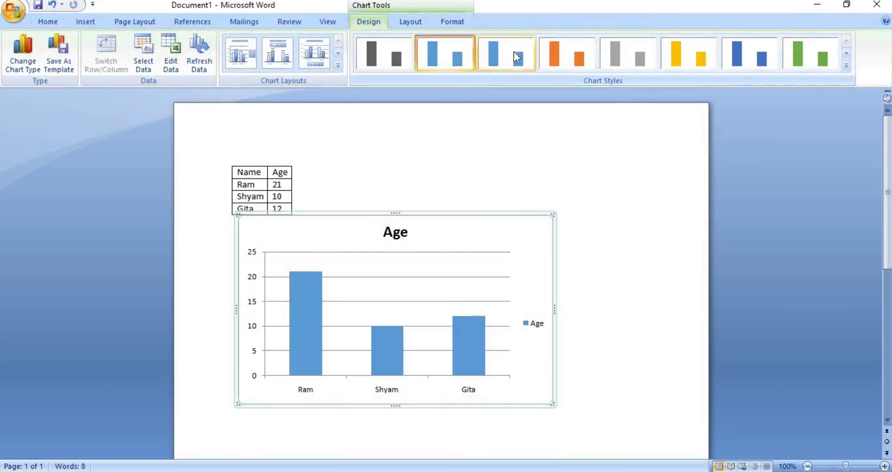
Step: Try several chart styles on the Age chart, settling on a black background with grey bars
{"action": "left_click", "coordinate": [564, 51]}
{"action": "left_click", "coordinate": [628, 54]}
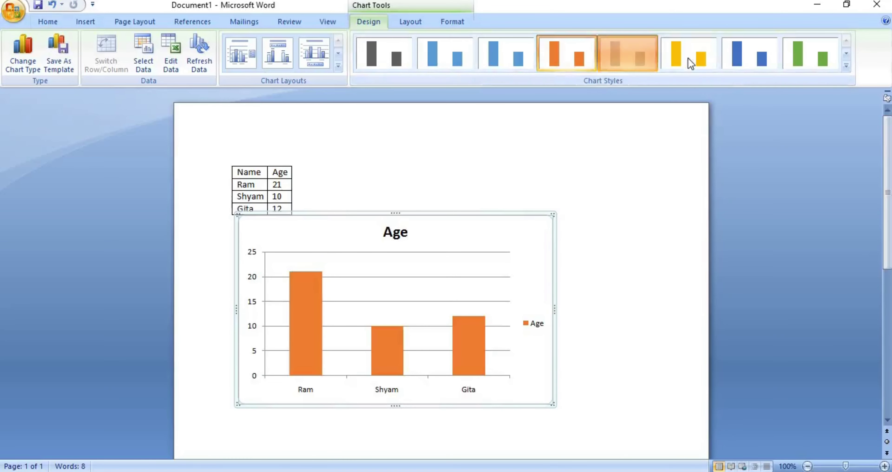
{"action": "left_click", "coordinate": [688, 53]}
{"action": "left_click", "coordinate": [755, 59]}
{"action": "left_click", "coordinate": [815, 62]}
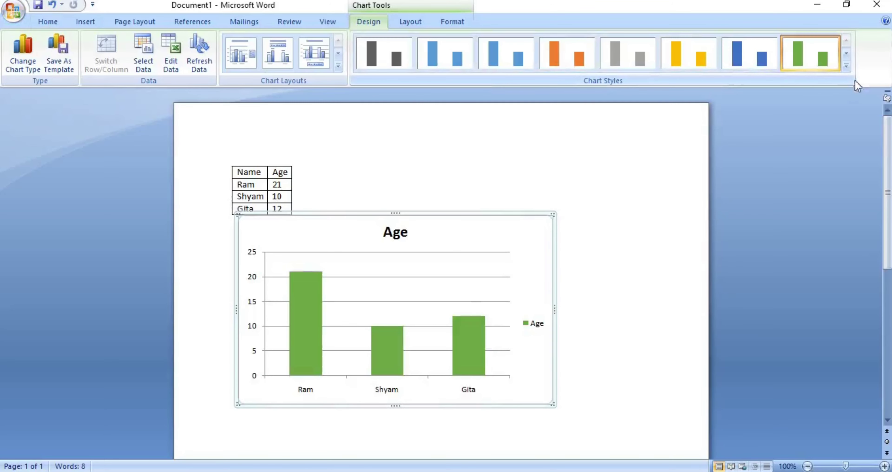
{"action": "left_click", "coordinate": [849, 68]}
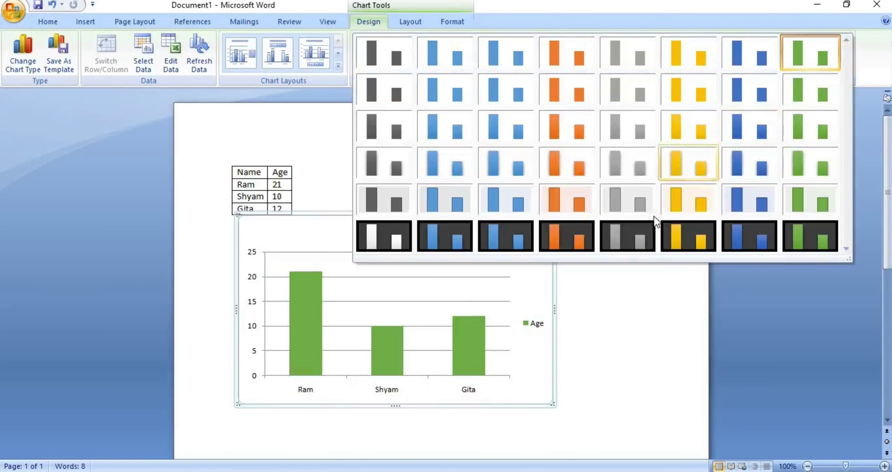
{"action": "left_click", "coordinate": [616, 243]}
{"action": "left_click", "coordinate": [584, 186]}
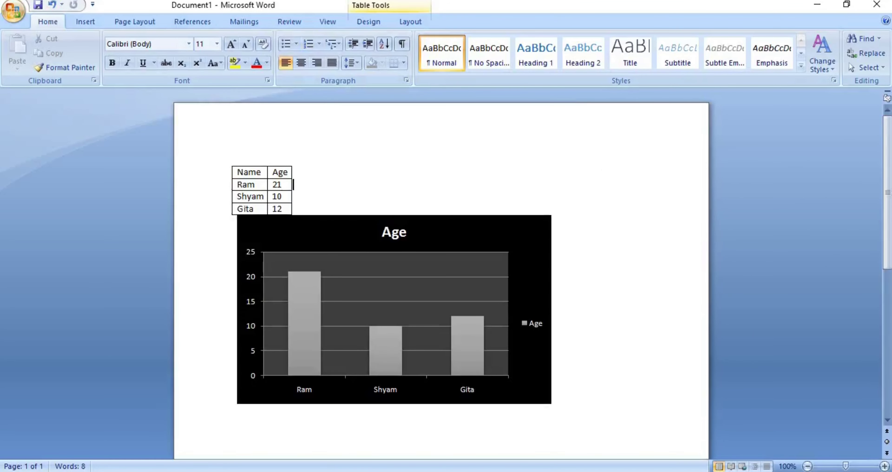
Step: Show the Insert ribbon and briefly select, then deselect, the Age chart
{"action": "left_click", "coordinate": [83, 23]}
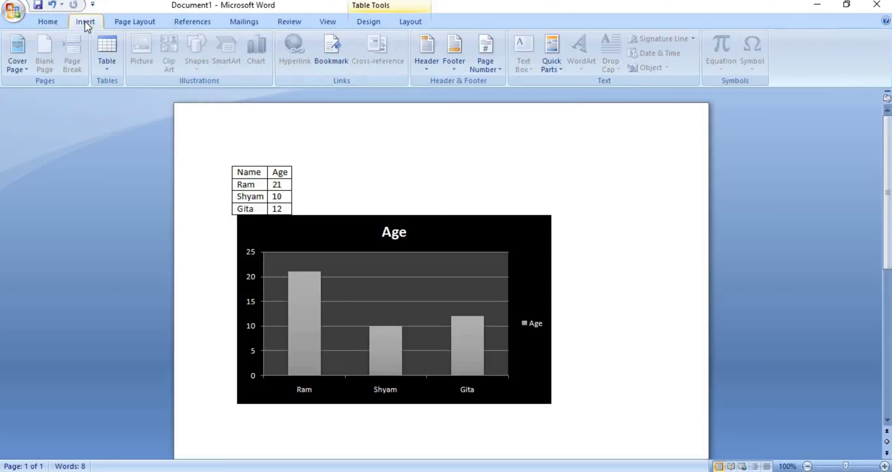
{"action": "left_click", "coordinate": [482, 220]}
{"action": "left_click", "coordinate": [472, 163]}
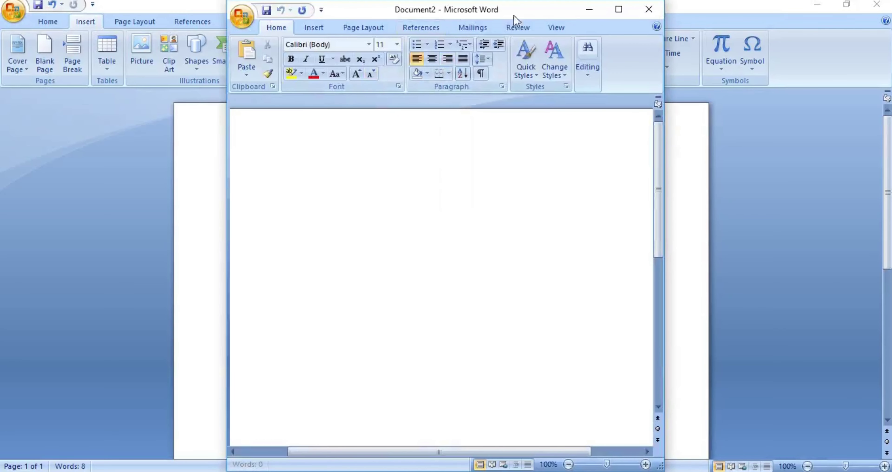
Step: Maximize the Document2 window, zoom out to see the page, and show the Insert ribbon
{"action": "left_click", "coordinate": [619, 11]}
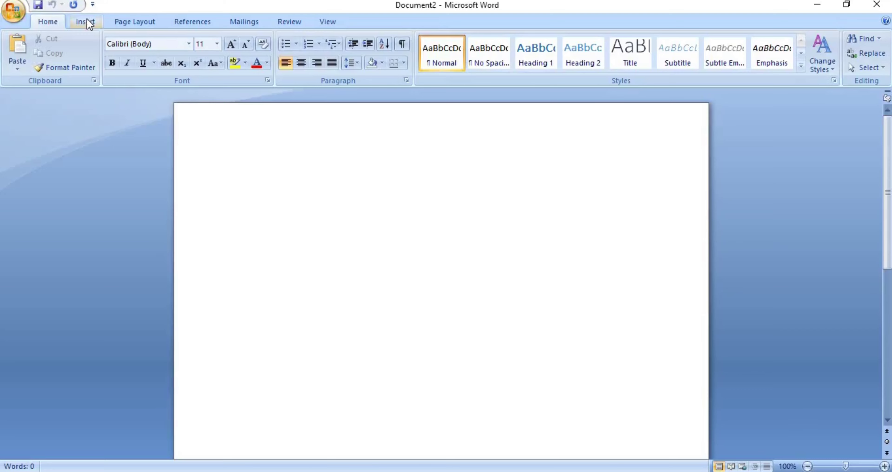
{"action": "scroll", "coordinate": [344, 292], "scroll_direction": "down", "scroll_amount": 1, "text": "ctrl"}
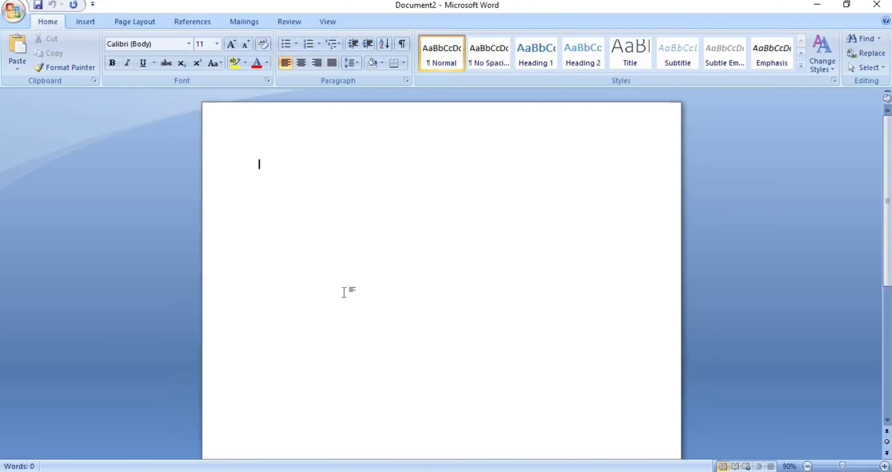
{"action": "scroll", "coordinate": [344, 292], "scroll_direction": "down", "scroll_amount": 3, "text": "ctrl"}
{"action": "scroll", "coordinate": [345, 294], "scroll_direction": "down", "scroll_amount": 4, "text": "ctrl"}
{"action": "scroll", "coordinate": [321, 263], "scroll_direction": "up", "scroll_amount": 1, "text": "ctrl"}
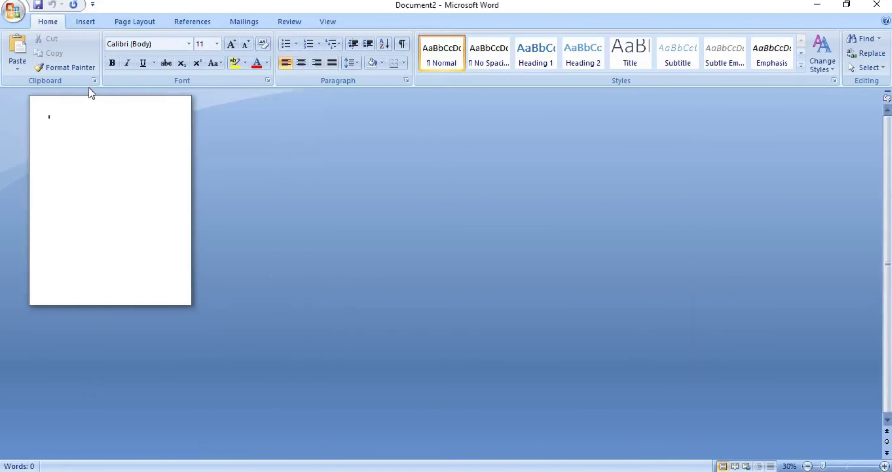
{"action": "left_click", "coordinate": [86, 23]}
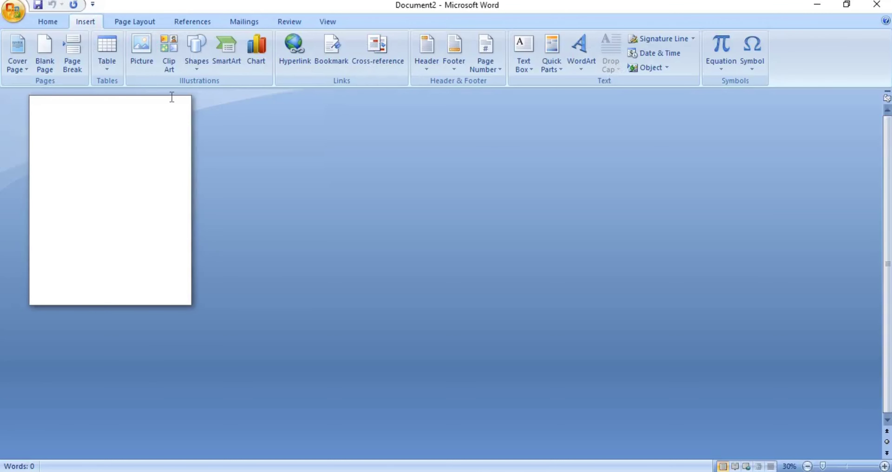
Step: Enter header editing via Edit Header and display the Page Number Top of Page options
{"action": "left_click", "coordinate": [427, 67]}
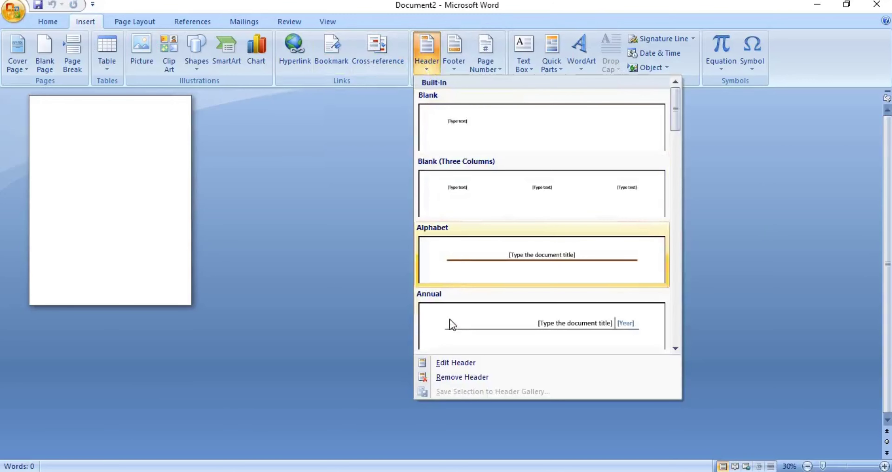
{"action": "left_click", "coordinate": [454, 363]}
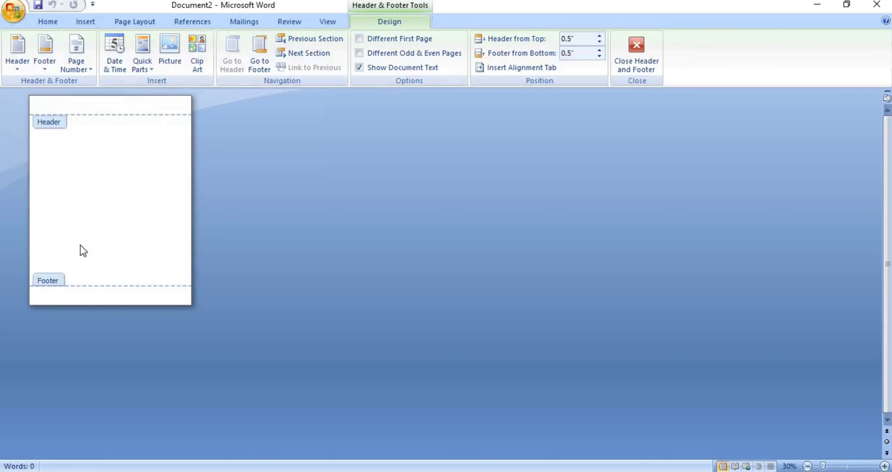
{"action": "scroll", "coordinate": [80, 245], "scroll_direction": "up", "scroll_amount": 3, "text": "ctrl"}
{"action": "scroll", "coordinate": [80, 245], "scroll_direction": "up", "scroll_amount": 1, "text": "ctrl"}
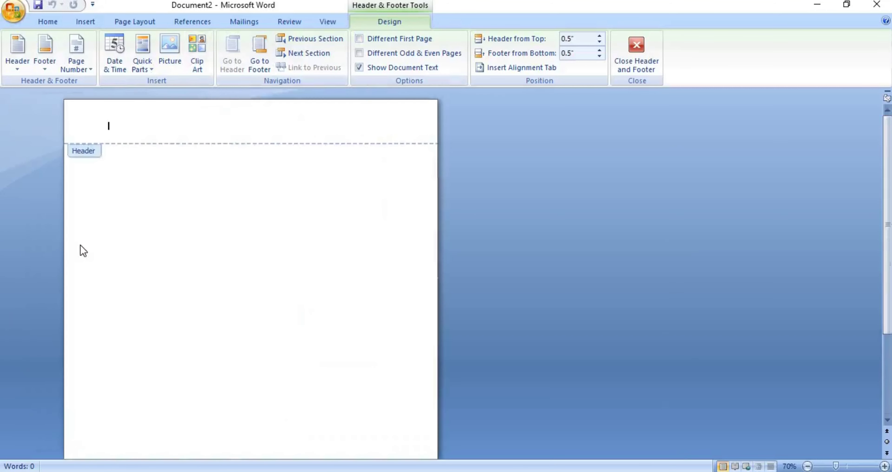
{"action": "scroll", "coordinate": [81, 245], "scroll_direction": "up", "scroll_amount": 2, "text": "ctrl"}
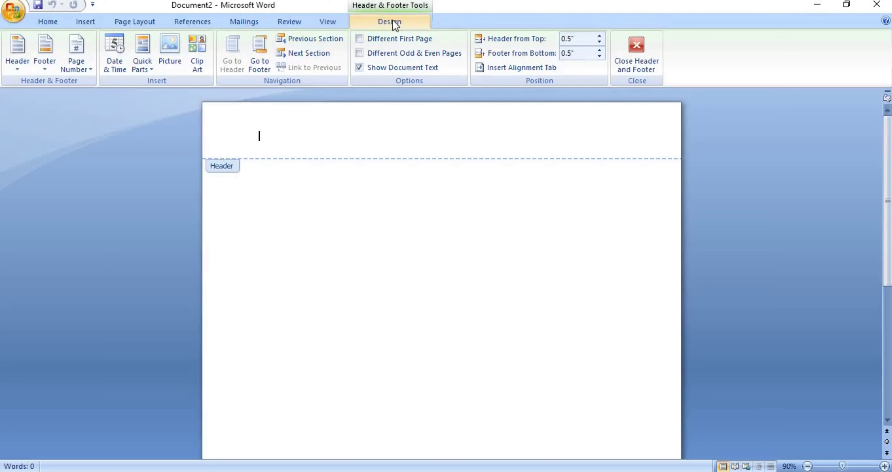
{"action": "left_click", "coordinate": [78, 65]}
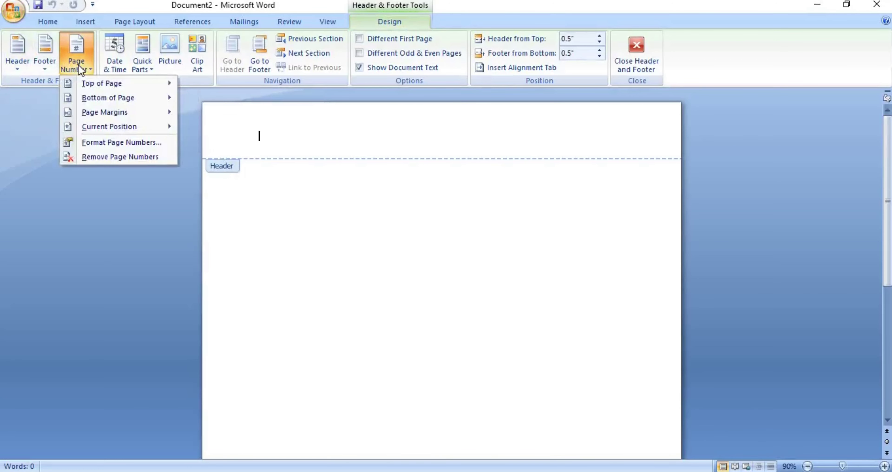
{"action": "mouse_move", "coordinate": [102, 83]}
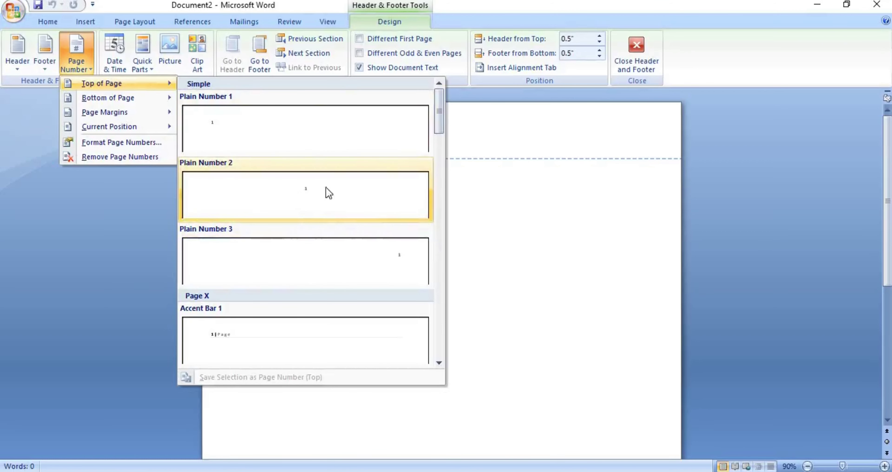
Step: Insert a centred Plain Number 2 page number at the top of the page
{"action": "left_click", "coordinate": [308, 193]}
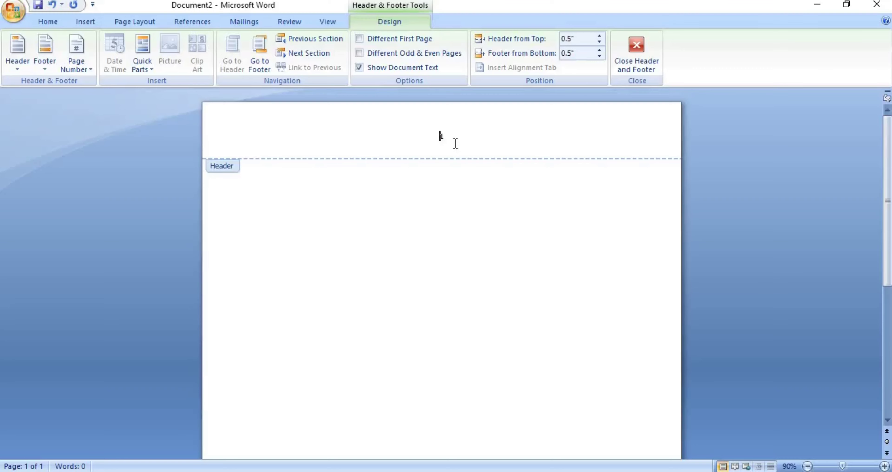
{"action": "scroll", "coordinate": [457, 149], "scroll_direction": "down", "scroll_amount": 3}
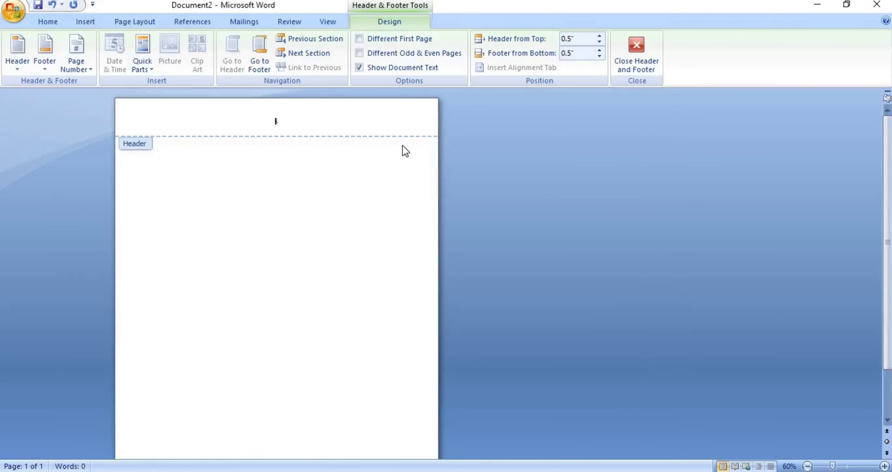
{"action": "scroll", "coordinate": [405, 151], "scroll_direction": "down", "scroll_amount": 2}
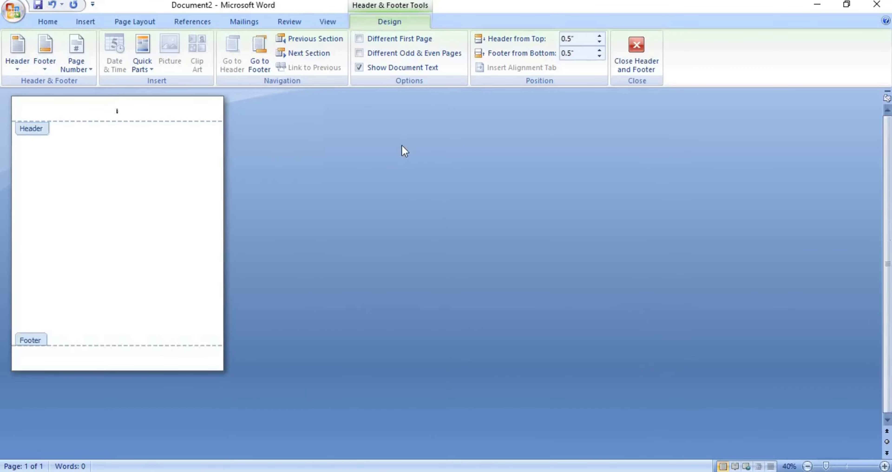
Step: Type 'Written By – JEET COMPUTER CLASSES' into the footer
{"action": "left_click", "coordinate": [107, 358]}
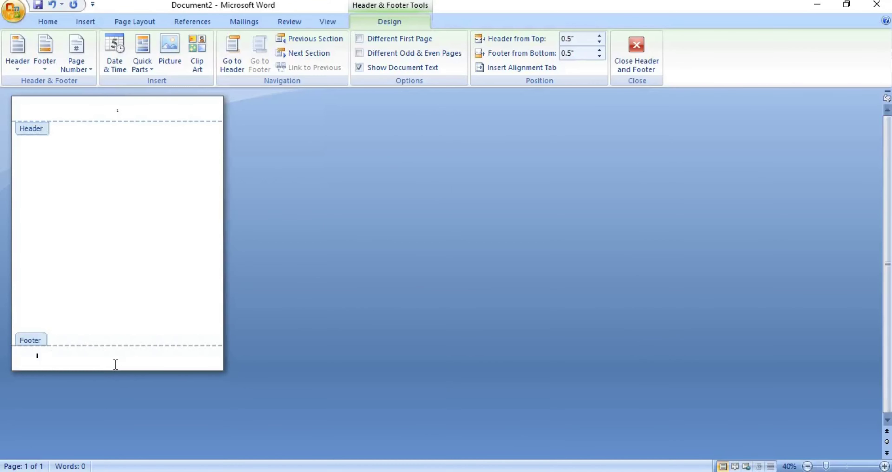
{"action": "type", "text": "w"}
{"action": "type", "text": "l"}
{"action": "type", "text": "n"}
{"action": "type", "text": " By"}
{"action": "type", "text": ".COM"}
{"action": "type", "text": "S"}
{"action": "type", "text": "SES"}
{"action": "scroll", "coordinate": [209, 349], "scroll_direction": "up", "scroll_amount": 4, "text": "ctrl"}
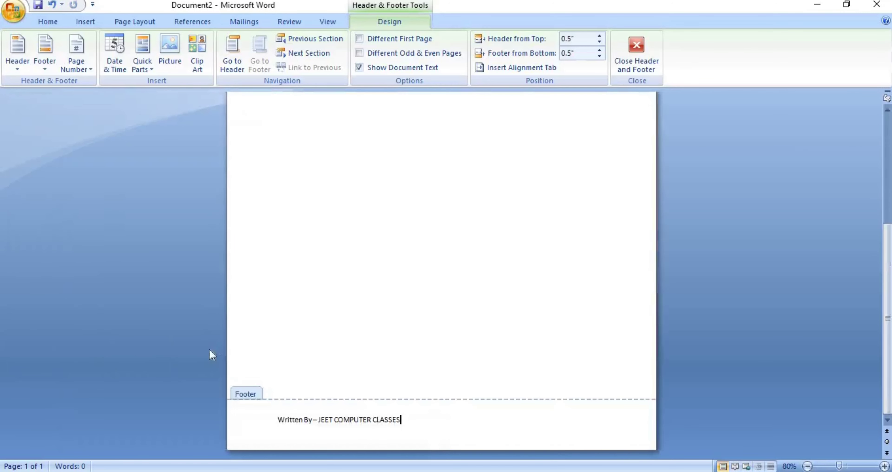
{"action": "scroll", "coordinate": [214, 346], "scroll_direction": "up", "scroll_amount": 3, "text": "ctrl"}
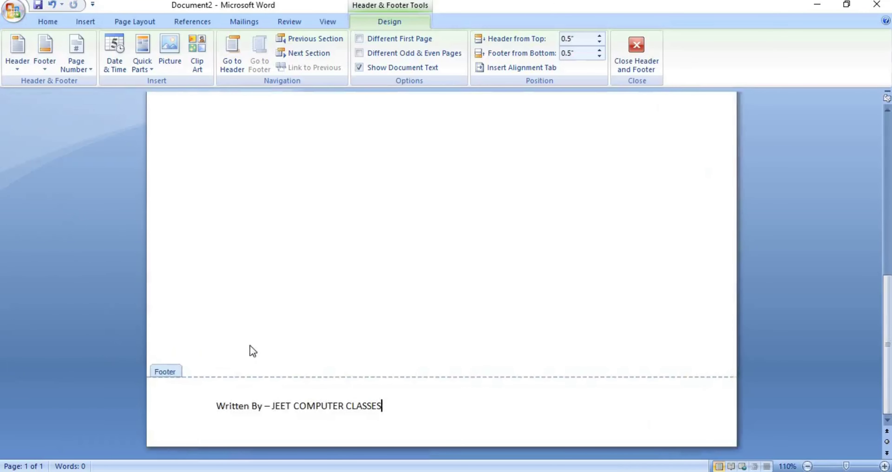
{"action": "scroll", "coordinate": [420, 318], "scroll_direction": "up", "scroll_amount": 10}
{"action": "scroll", "coordinate": [419, 312], "scroll_direction": "up", "scroll_amount": 1}
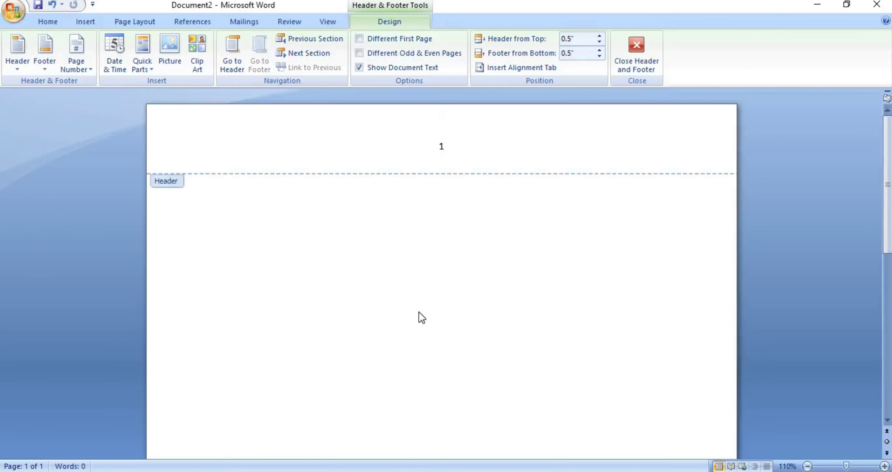
Step: Close Header and Footer to return to the empty document body
{"action": "left_click", "coordinate": [634, 54]}
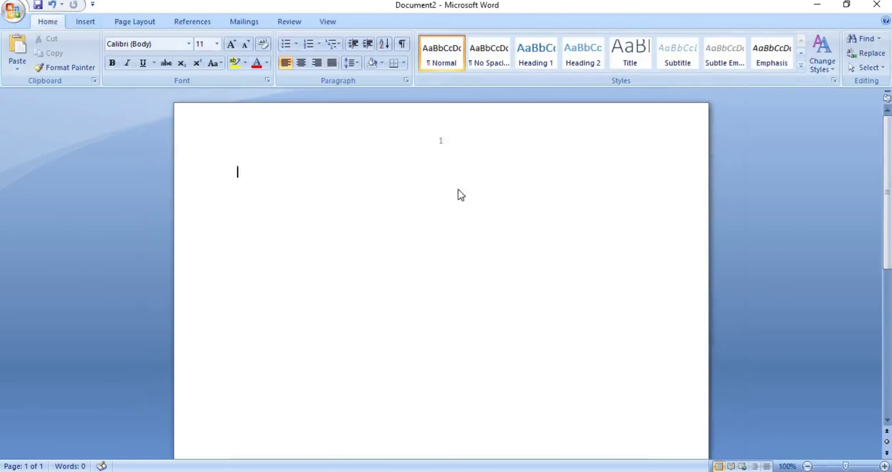
{"action": "scroll", "coordinate": [457, 188], "scroll_direction": "down", "scroll_amount": 8, "text": "ctrl"}
{"action": "scroll", "coordinate": [458, 189], "scroll_direction": "up", "scroll_amount": 2, "text": "ctrl"}
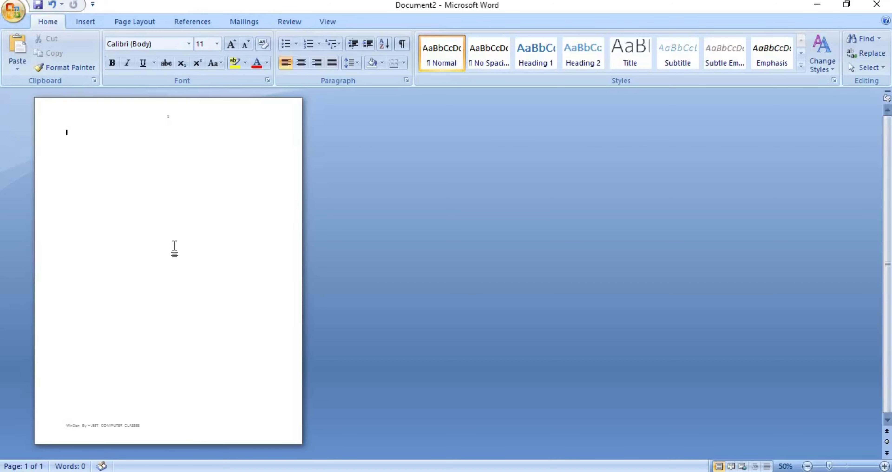
Step: Add blank pages with Ctrl+Enter until the document has 11 pages, then return to page 1
{"action": "left_click", "coordinate": [91, 24]}
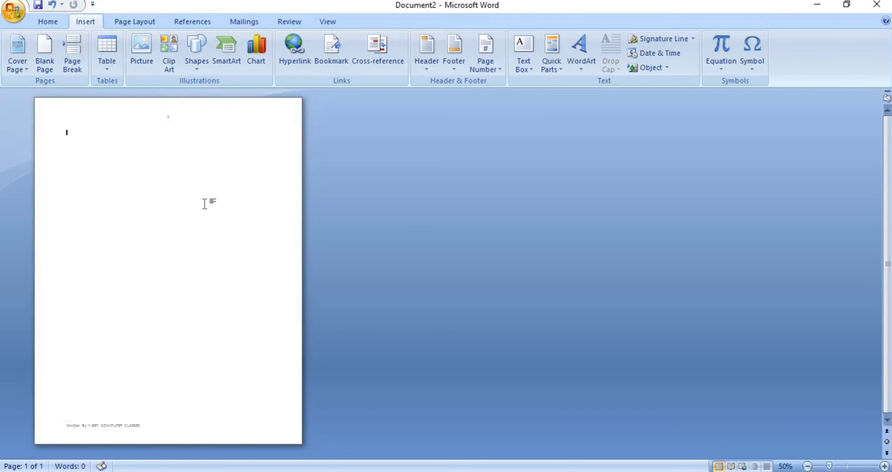
{"action": "key", "text": "ctrl+Return"}
{"action": "key", "text": "ctrl+Return"}
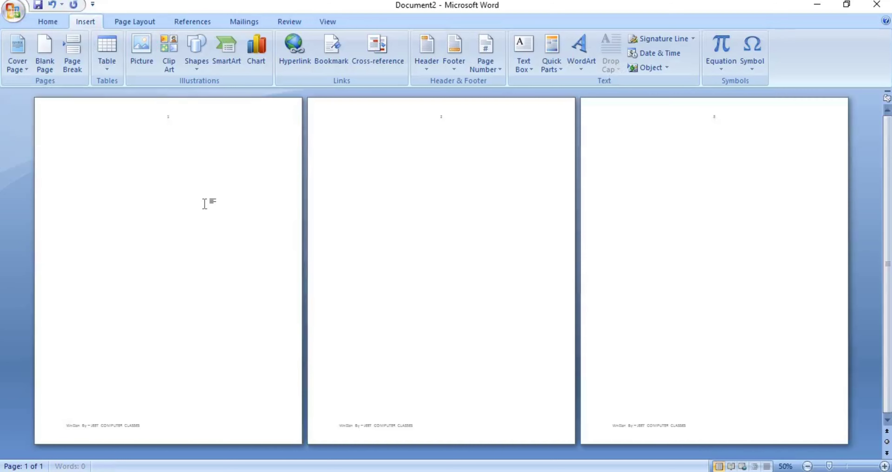
{"action": "key", "text": "ctrl+Return"}
{"action": "key", "text": "ctrl+Return"}
{"action": "key", "text": "ctrl+Return"}
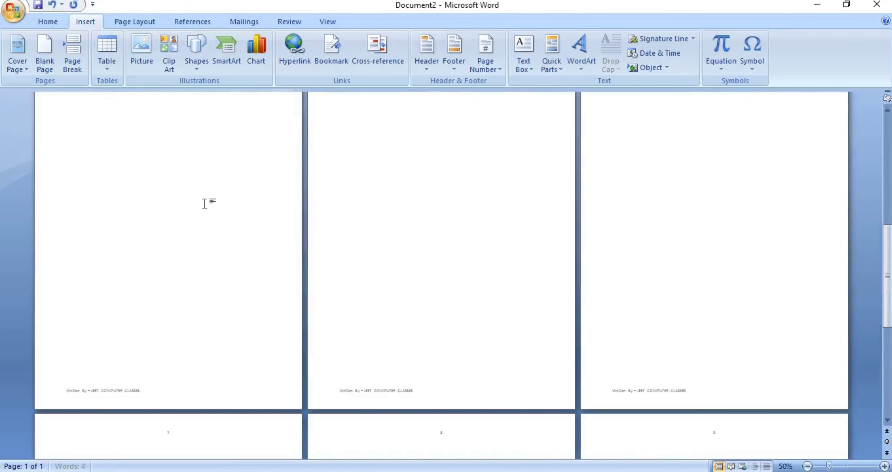
{"action": "scroll", "coordinate": [289, 242], "scroll_direction": "down", "scroll_amount": 5}
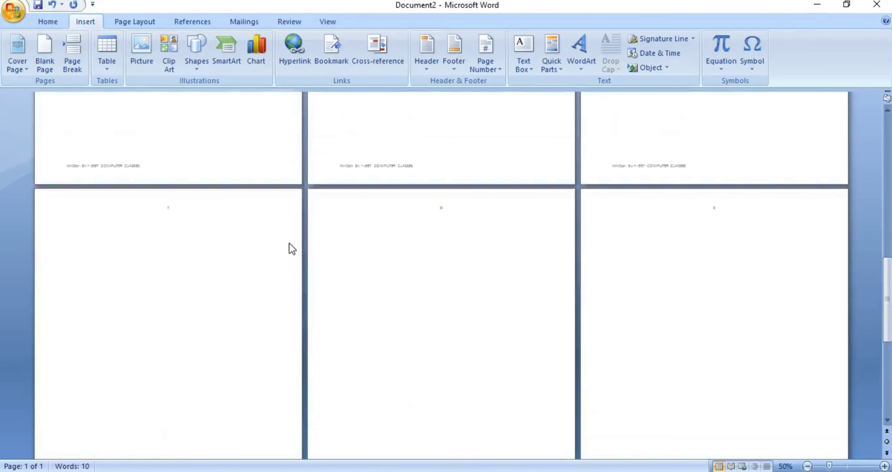
{"action": "scroll", "coordinate": [290, 242], "scroll_direction": "up", "scroll_amount": 3}
{"action": "scroll", "coordinate": [290, 242], "scroll_direction": "up", "scroll_amount": 2}
{"action": "scroll", "coordinate": [290, 242], "scroll_direction": "down", "scroll_amount": 4, "text": "ctrl"}
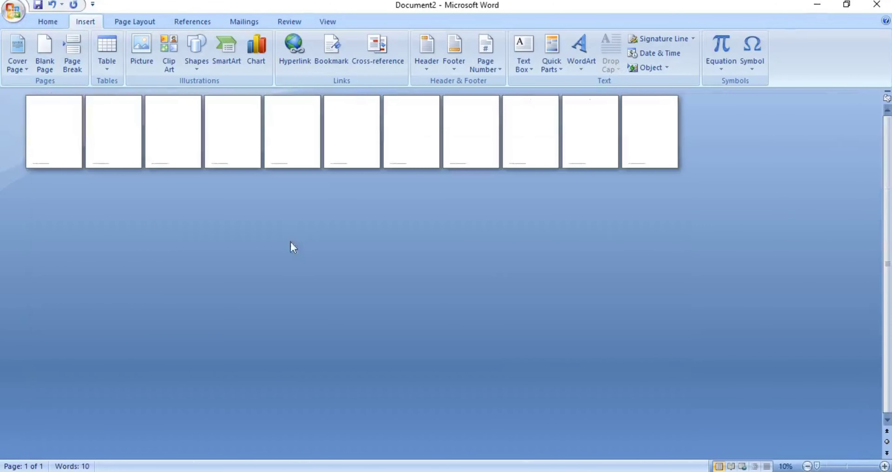
{"action": "scroll", "coordinate": [293, 243], "scroll_direction": "up", "scroll_amount": 1, "text": "ctrl"}
{"action": "scroll", "coordinate": [289, 239], "scroll_direction": "down", "scroll_amount": 1, "text": "ctrl"}
{"action": "scroll", "coordinate": [157, 200], "scroll_direction": "up", "scroll_amount": 4, "text": "ctrl"}
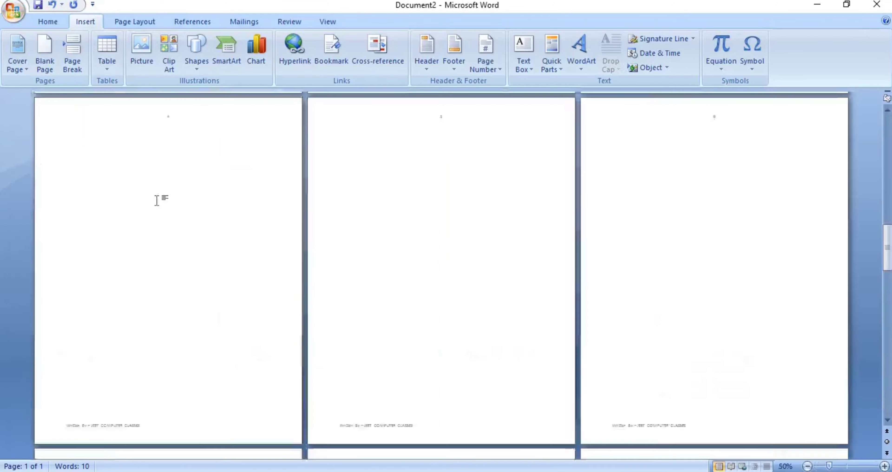
{"action": "scroll", "coordinate": [157, 200], "scroll_direction": "up", "scroll_amount": 4, "text": "ctrl"}
{"action": "scroll", "coordinate": [452, 173], "scroll_direction": "up", "scroll_amount": 1}
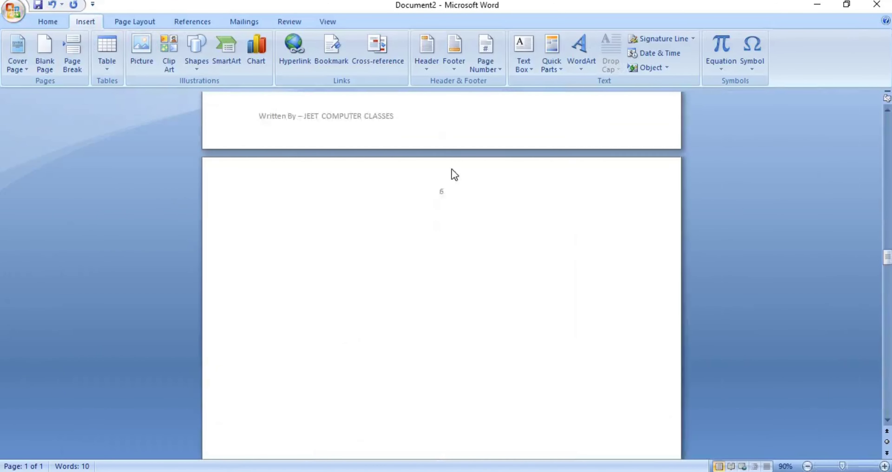
{"action": "scroll", "coordinate": [452, 173], "scroll_direction": "up", "scroll_amount": 4, "text": "ctrl"}
{"action": "scroll", "coordinate": [452, 186], "scroll_direction": "up", "scroll_amount": 1, "text": "ctrl"}
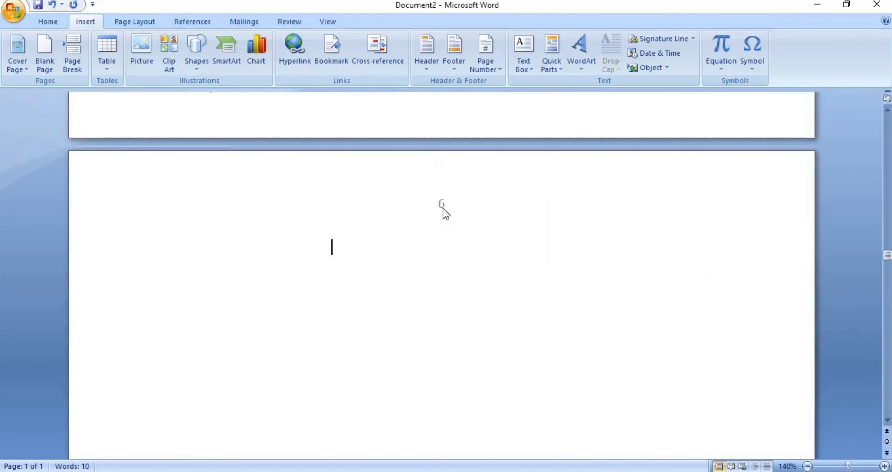
{"action": "scroll", "coordinate": [439, 213], "scroll_direction": "up", "scroll_amount": 3}
{"action": "scroll", "coordinate": [438, 215], "scroll_direction": "up", "scroll_amount": 1}
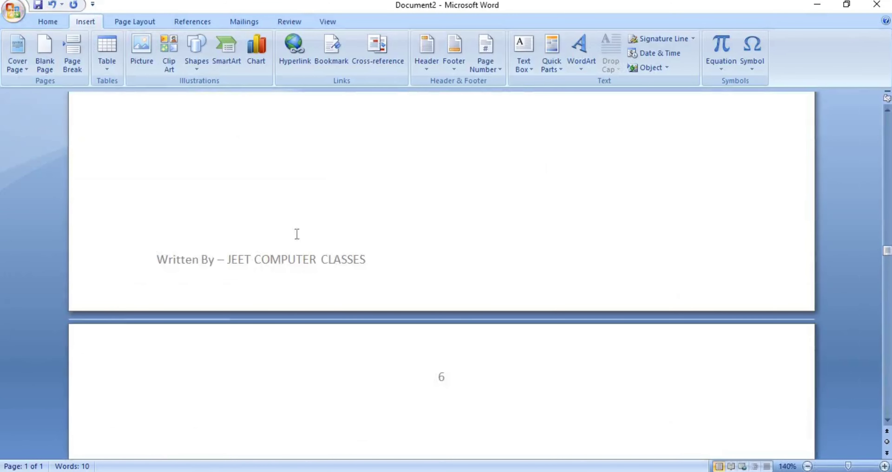
{"action": "scroll", "coordinate": [312, 212], "scroll_direction": "up", "scroll_amount": 5}
{"action": "scroll", "coordinate": [311, 210], "scroll_direction": "up", "scroll_amount": 3}
{"action": "scroll", "coordinate": [346, 235], "scroll_direction": "up", "scroll_amount": 2}
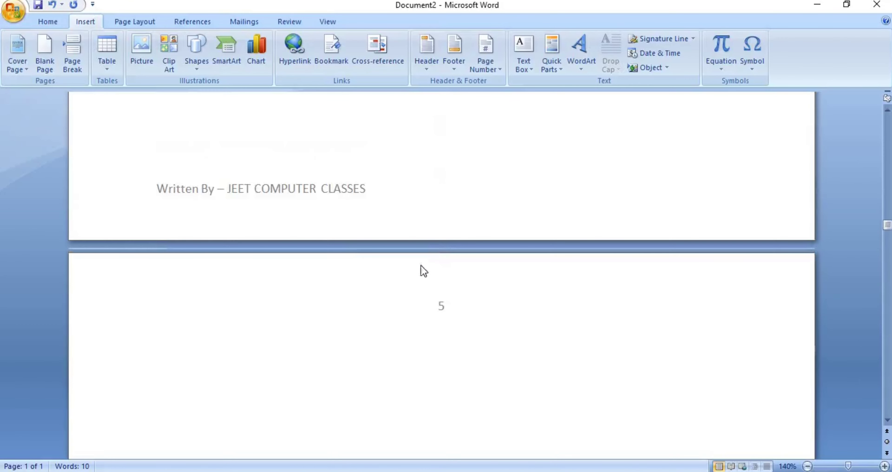
{"action": "scroll", "coordinate": [349, 249], "scroll_direction": "up", "scroll_amount": 2}
{"action": "scroll", "coordinate": [348, 242], "scroll_direction": "up", "scroll_amount": 3}
{"action": "scroll", "coordinate": [350, 225], "scroll_direction": "up", "scroll_amount": 2}
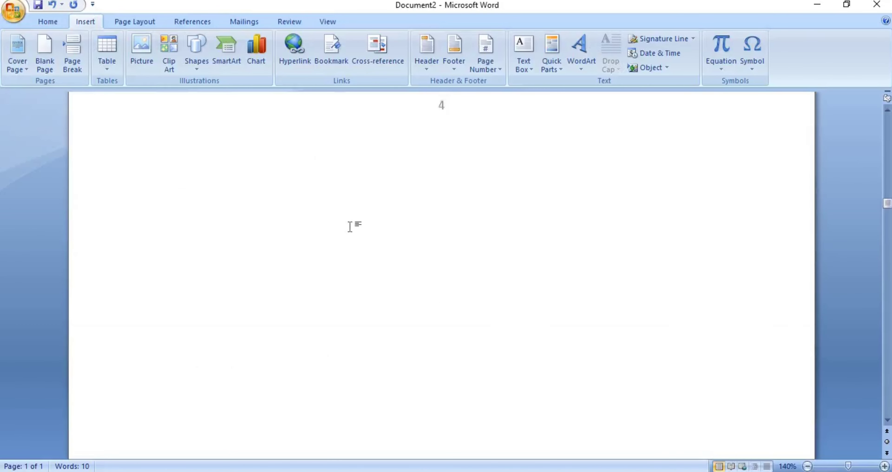
{"action": "scroll", "coordinate": [433, 282], "scroll_direction": "up", "scroll_amount": 4}
{"action": "scroll", "coordinate": [435, 286], "scroll_direction": "up", "scroll_amount": 3}
{"action": "scroll", "coordinate": [438, 259], "scroll_direction": "up", "scroll_amount": 3}
{"action": "scroll", "coordinate": [443, 245], "scroll_direction": "up", "scroll_amount": 3}
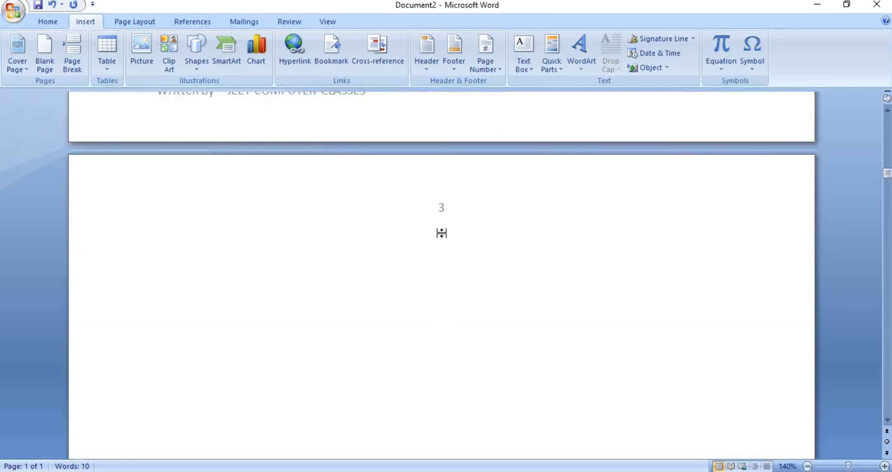
{"action": "scroll", "coordinate": [438, 231], "scroll_direction": "up", "scroll_amount": 2}
{"action": "scroll", "coordinate": [450, 294], "scroll_direction": "up", "scroll_amount": 3}
{"action": "scroll", "coordinate": [454, 266], "scroll_direction": "up", "scroll_amount": 3}
{"action": "scroll", "coordinate": [455, 261], "scroll_direction": "up", "scroll_amount": 3}
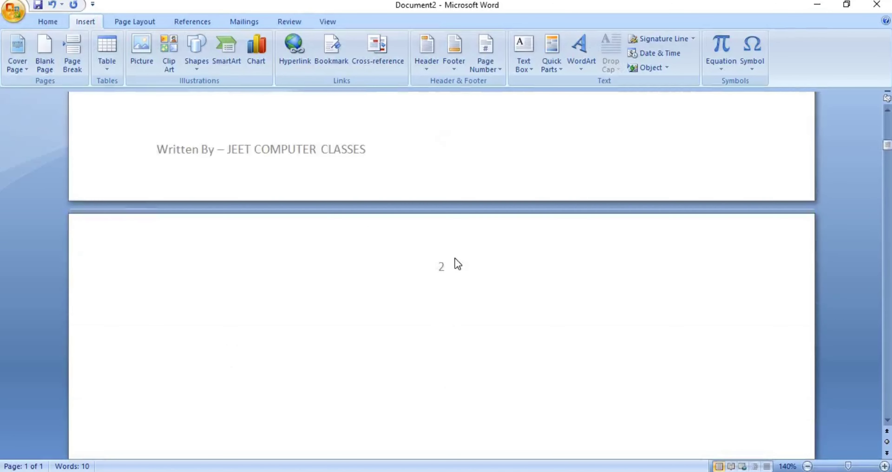
{"action": "scroll", "coordinate": [455, 258], "scroll_direction": "up", "scroll_amount": 3}
{"action": "scroll", "coordinate": [455, 258], "scroll_direction": "up", "scroll_amount": 3}
{"action": "scroll", "coordinate": [456, 250], "scroll_direction": "up", "scroll_amount": 3}
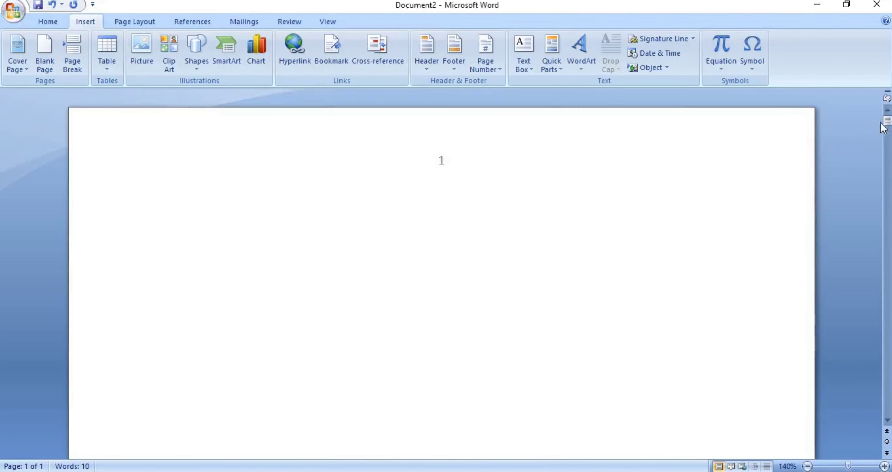
{"action": "left_click_drag", "start_coordinate": [886, 121], "coordinate": [887, 409]}
{"action": "left_click_drag", "start_coordinate": [890, 325], "coordinate": [887, 118]}
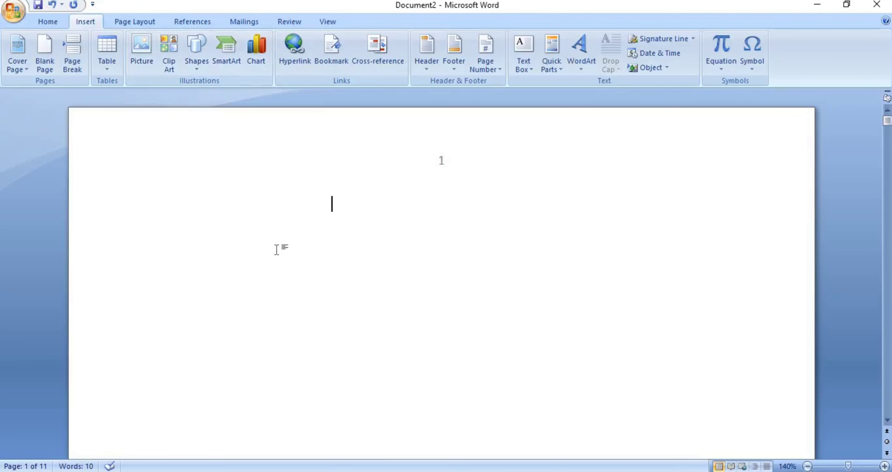
{"action": "scroll", "coordinate": [276, 249], "scroll_direction": "down", "scroll_amount": 4, "text": "ctrl"}
{"action": "scroll", "coordinate": [277, 249], "scroll_direction": "up", "scroll_amount": 1, "text": "ctrl"}
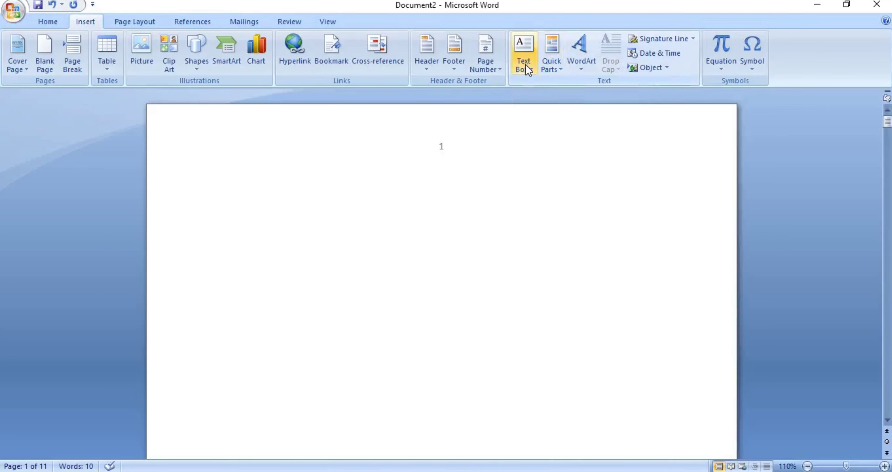
Step: Draw a text box near the top of page 1 and type RAMESH in it
{"action": "left_click", "coordinate": [525, 65]}
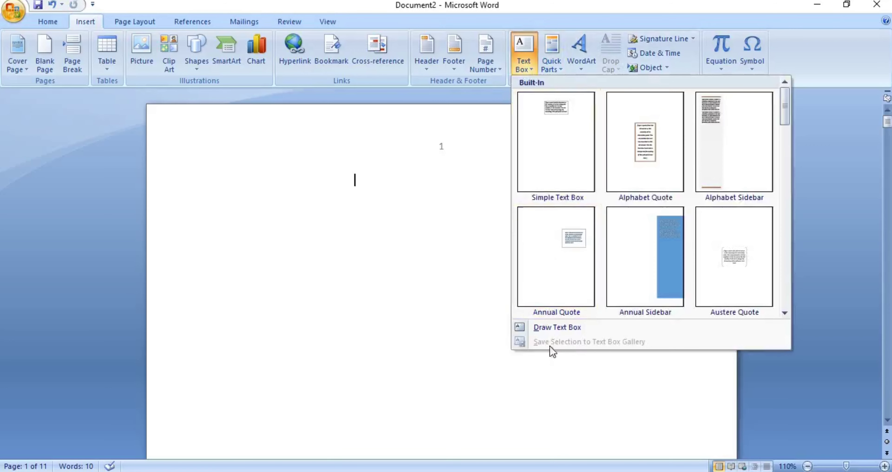
{"action": "left_click", "coordinate": [567, 328]}
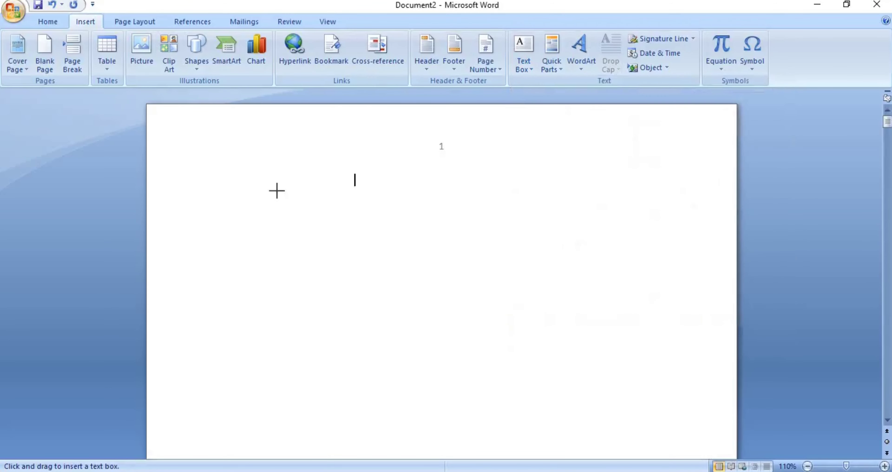
{"action": "left_click_drag", "start_coordinate": [277, 191], "coordinate": [500, 308]}
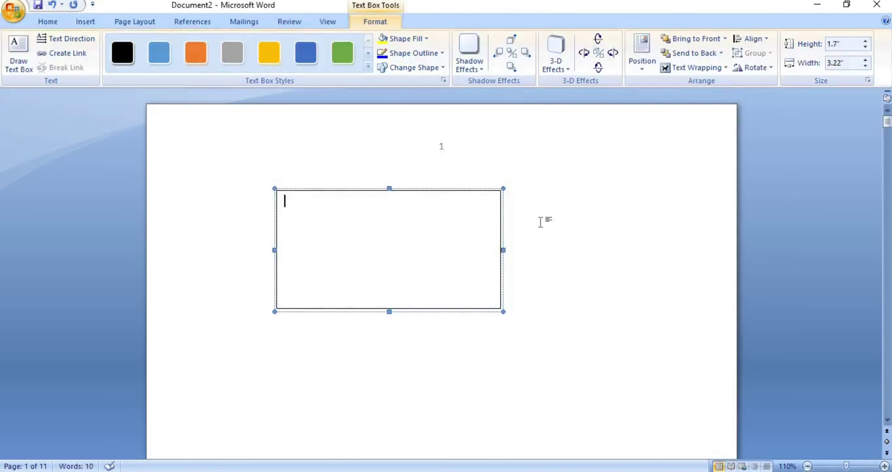
{"action": "type", "text": "FRE"}
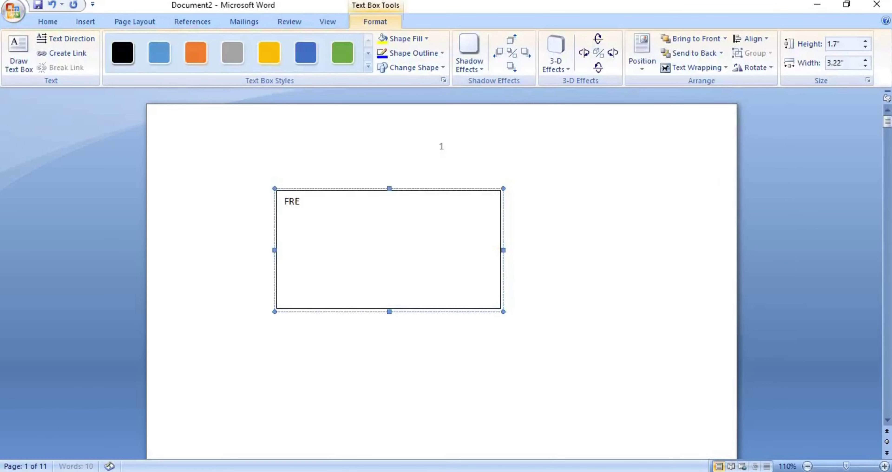
{"action": "type", "text": "TGERYRTYRTYYRTYRTY"}
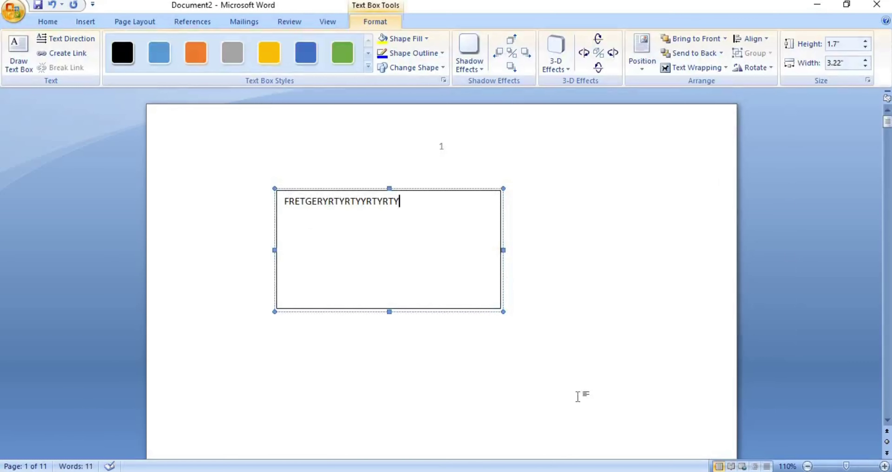
{"action": "key", "text": "BackSpace"}
{"action": "key", "text": "BackSpace"}
{"action": "key", "text": "BackSpace"}
{"action": "key", "text": "BackSpace"}
{"action": "key", "text": "BackSpace"}
{"action": "key", "text": "BackSpace"}
{"action": "key", "text": "BackSpace"}
{"action": "type", "text": "RAMESH"}
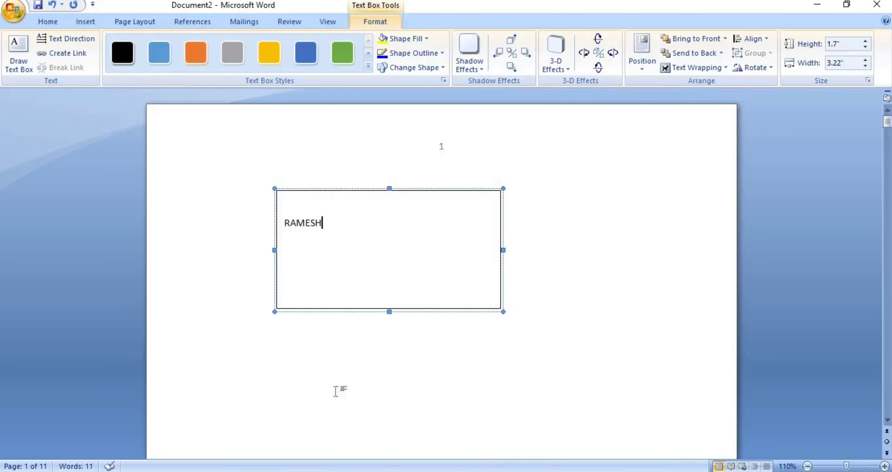
Step: Format RAMESH as centred, bold, red 36 pt text, then select the whole text box
{"action": "left_click_drag", "start_coordinate": [334, 226], "coordinate": [273, 233]}
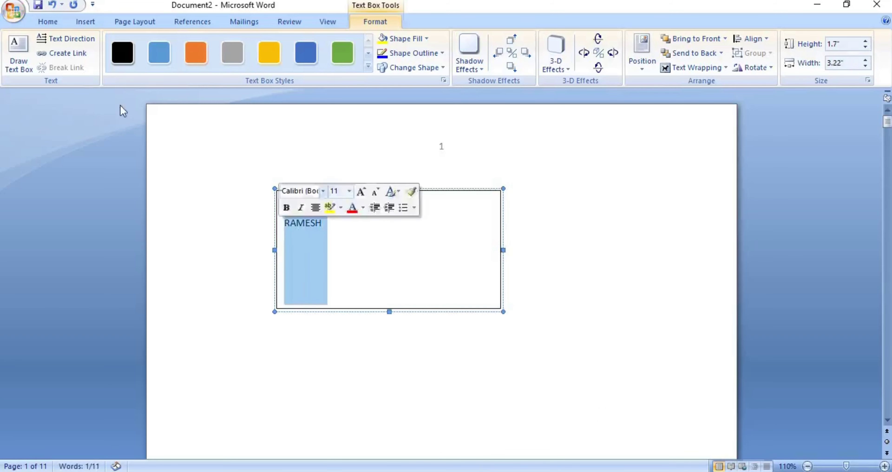
{"action": "left_click", "coordinate": [48, 21]}
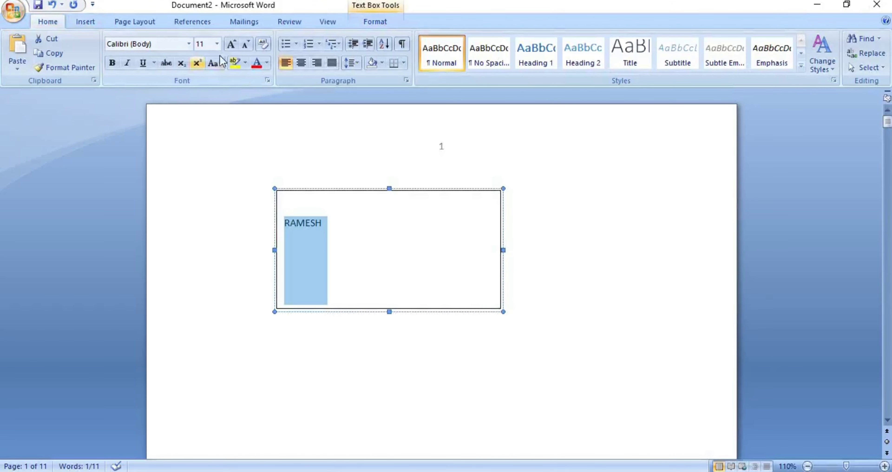
{"action": "double_click", "coordinate": [231, 44]}
{"action": "double_click", "coordinate": [230, 44]}
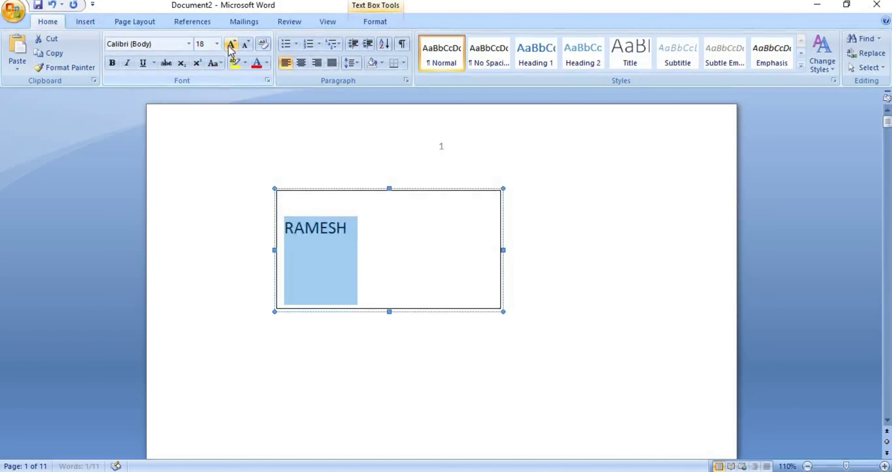
{"action": "double_click", "coordinate": [230, 44]}
{"action": "double_click", "coordinate": [231, 44]}
{"action": "double_click", "coordinate": [231, 45]}
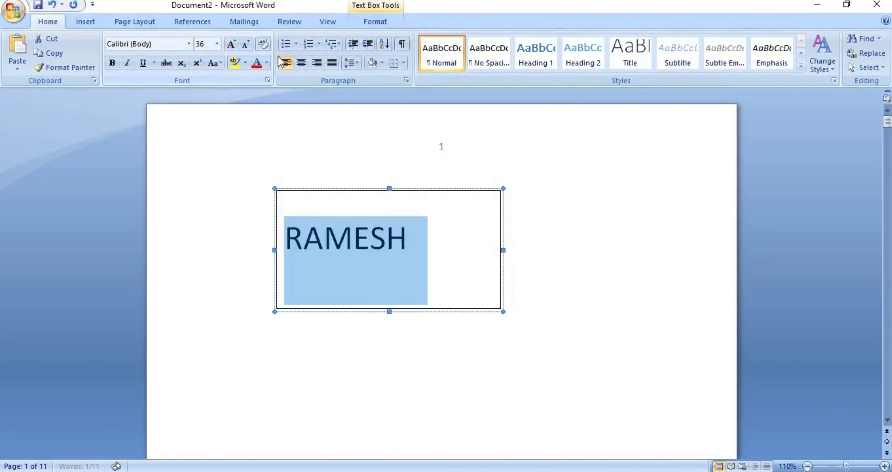
{"action": "left_click", "coordinate": [300, 63]}
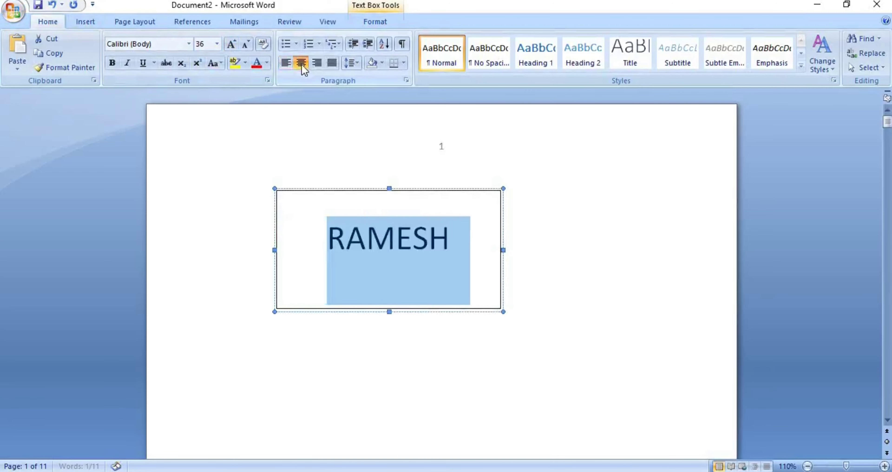
{"action": "left_click", "coordinate": [111, 63]}
{"action": "left_click", "coordinate": [266, 63]}
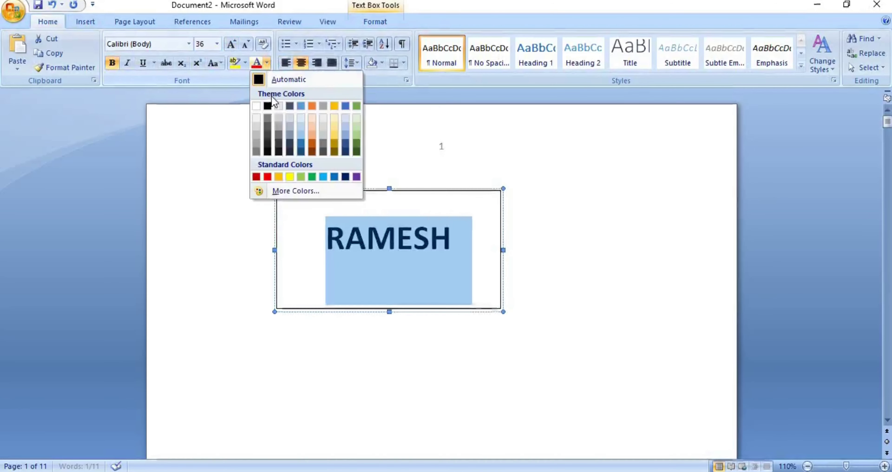
{"action": "left_click", "coordinate": [270, 176]}
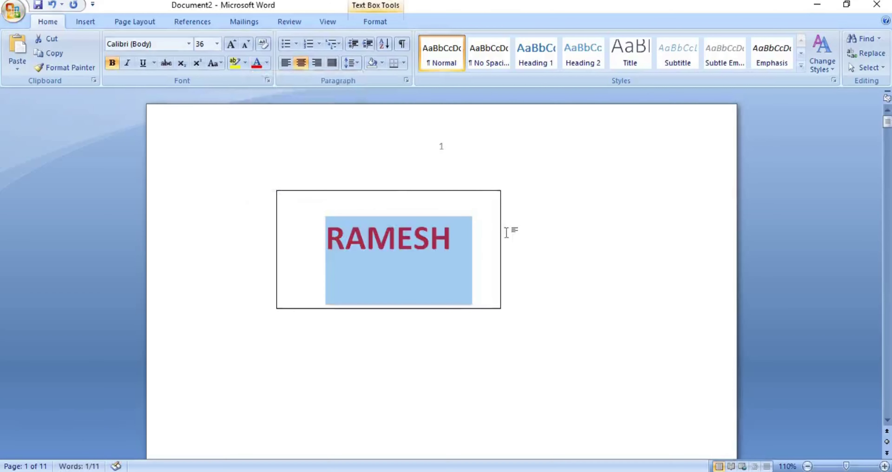
{"action": "left_click", "coordinate": [558, 254]}
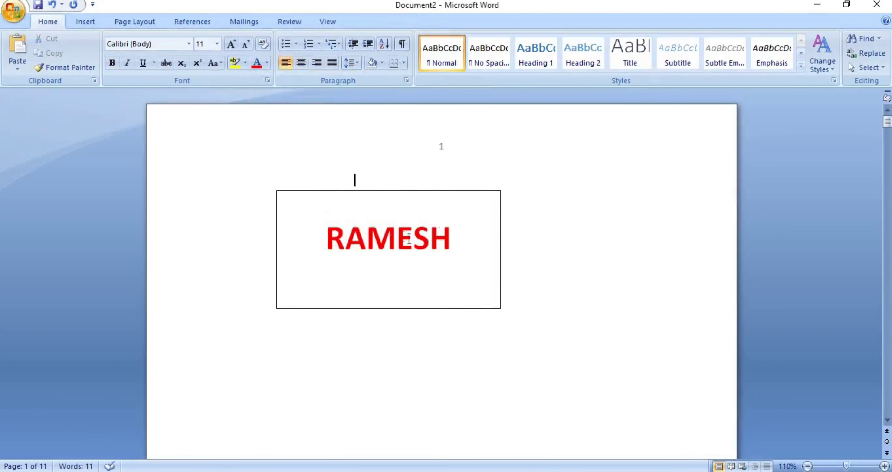
{"action": "left_click", "coordinate": [432, 191]}
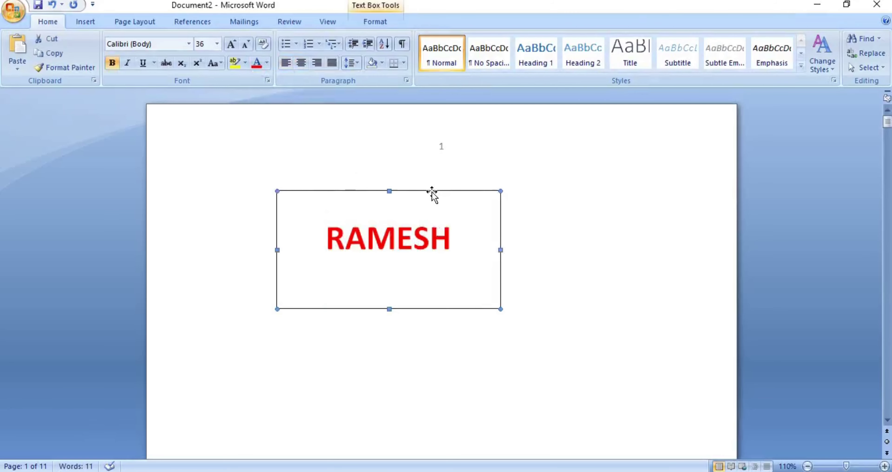
{"action": "left_click", "coordinate": [380, 24]}
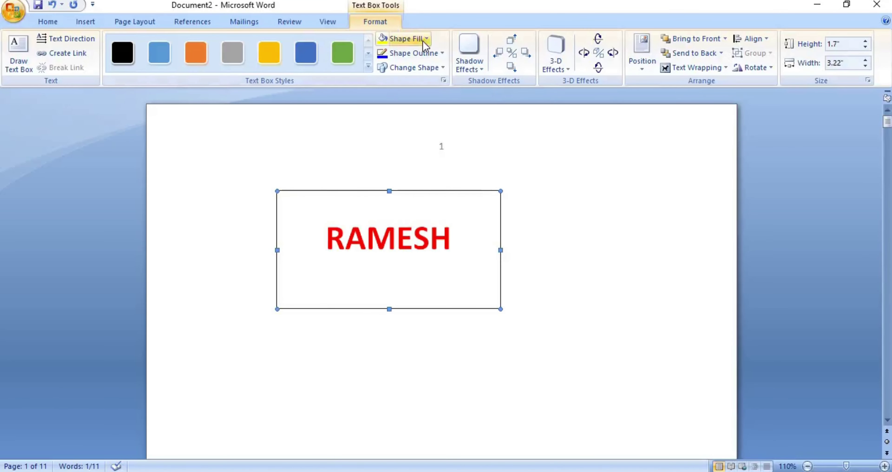
Step: Apply a dark slate Shape Fill and a 3 pt red Shape Outline to the RAMESH box
{"action": "left_click", "coordinate": [415, 38]}
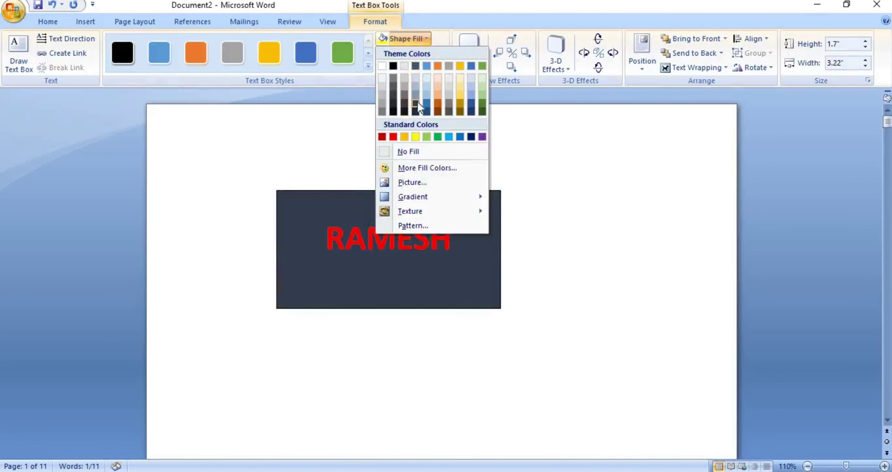
{"action": "left_click", "coordinate": [417, 101]}
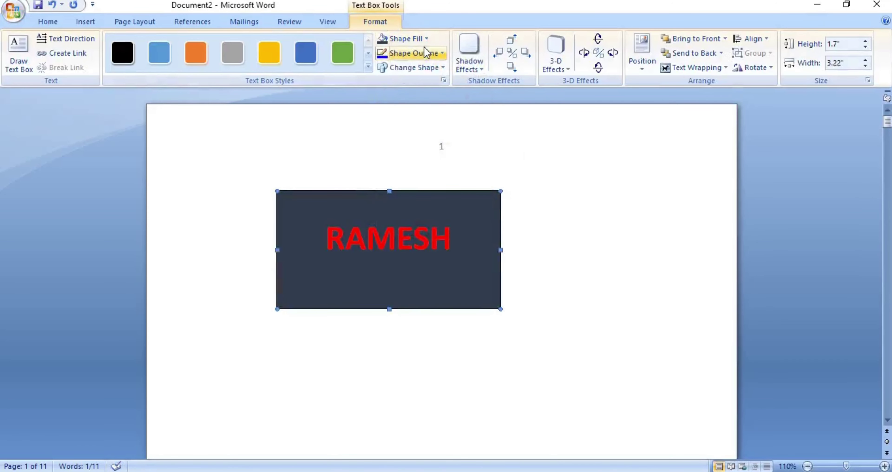
{"action": "left_click", "coordinate": [429, 53]}
{"action": "mouse_move", "coordinate": [432, 196]}
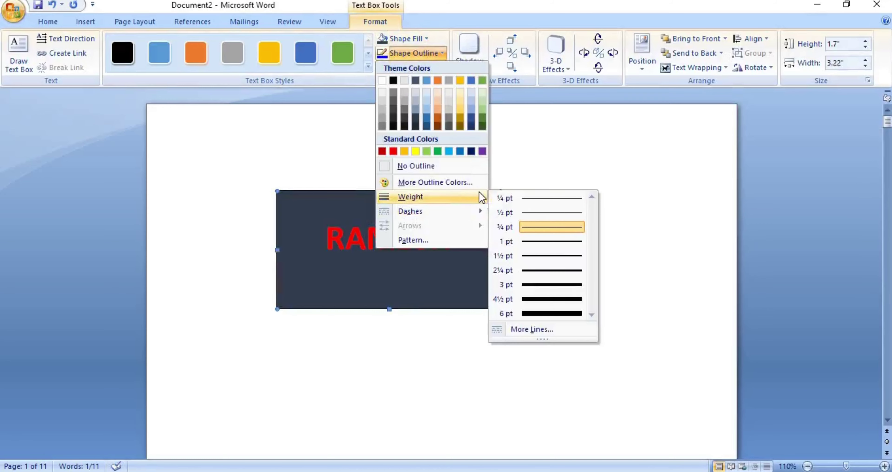
{"action": "left_click", "coordinate": [551, 285]}
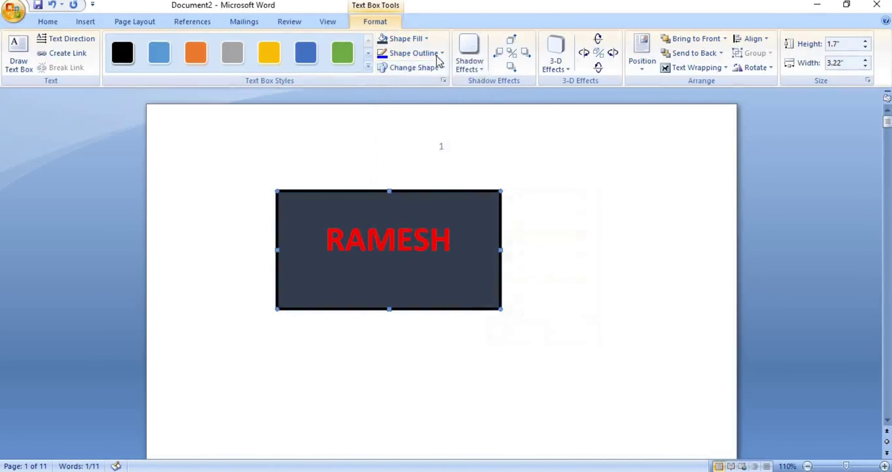
{"action": "left_click", "coordinate": [442, 53]}
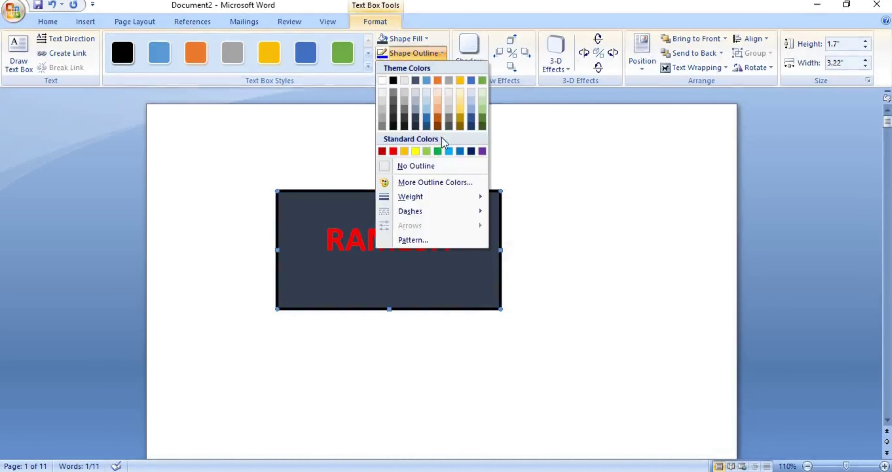
{"action": "left_click", "coordinate": [394, 152]}
{"action": "left_click", "coordinate": [623, 215]}
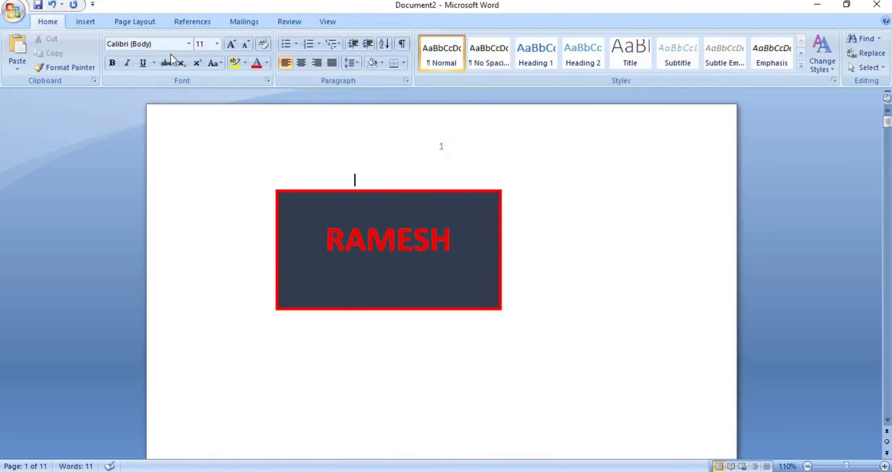
Step: Draw a small second text box to the right of the RAMESH box
{"action": "left_click", "coordinate": [85, 22]}
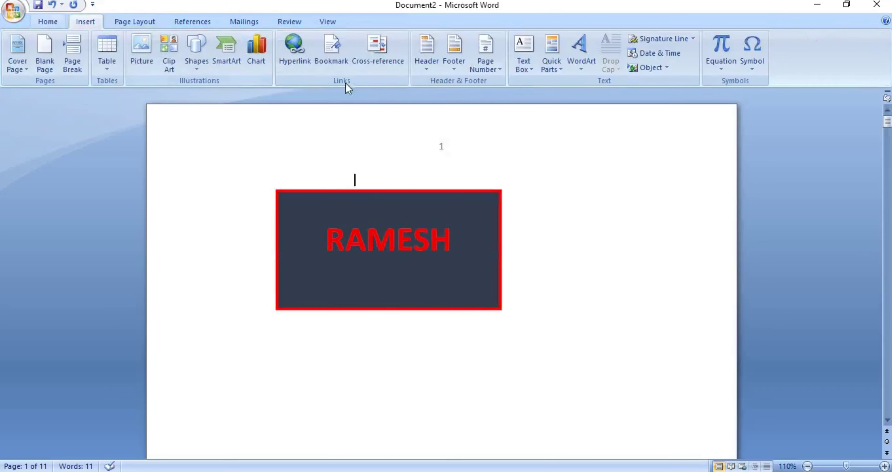
{"action": "left_click", "coordinate": [528, 59]}
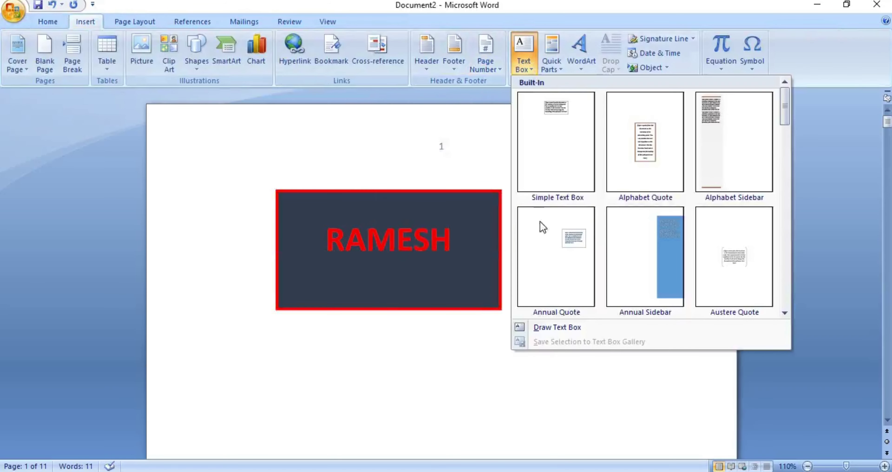
{"action": "left_click", "coordinate": [551, 328]}
{"action": "left_click_drag", "start_coordinate": [544, 207], "coordinate": [655, 288]}
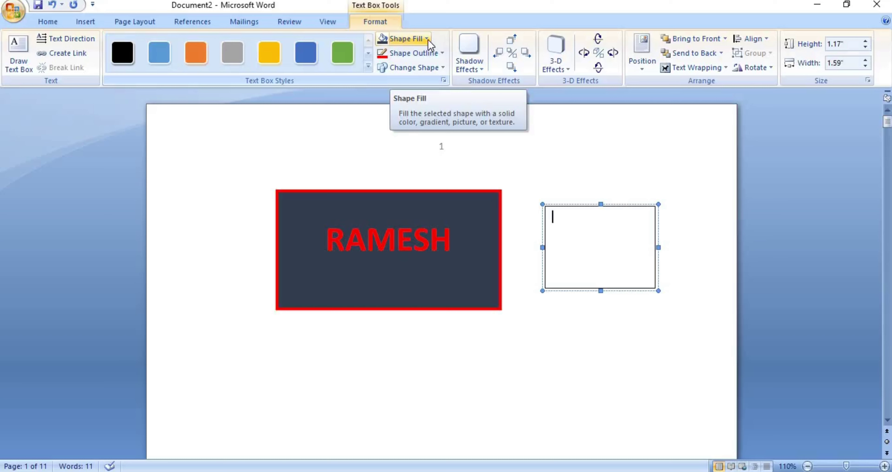
Step: Open Shadow Effects for the RAMESH box and close them without applying a shadow
{"action": "left_click", "coordinate": [456, 192]}
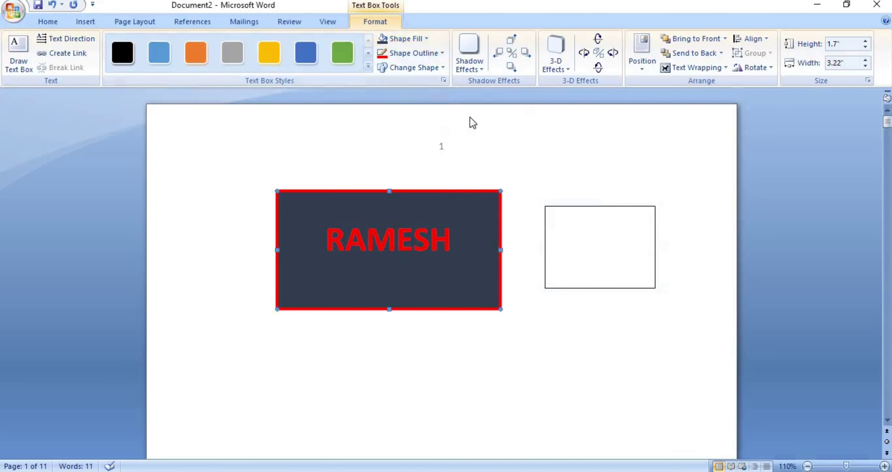
{"action": "left_click", "coordinate": [479, 71]}
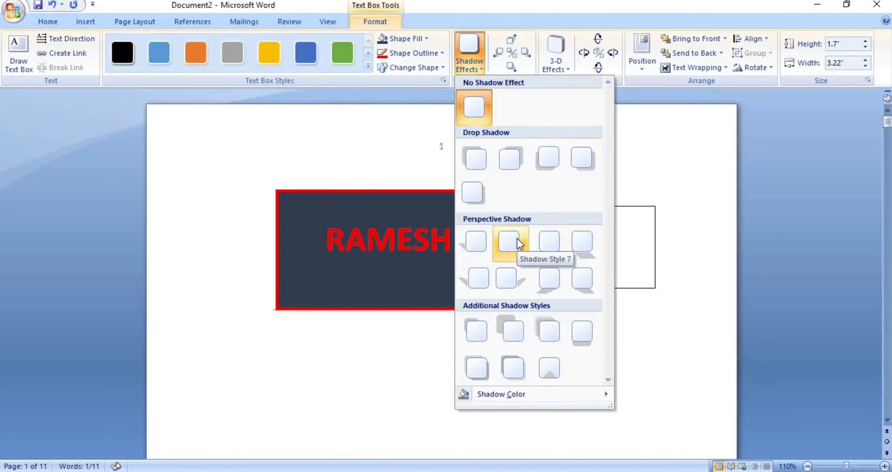
{"action": "left_click", "coordinate": [642, 156]}
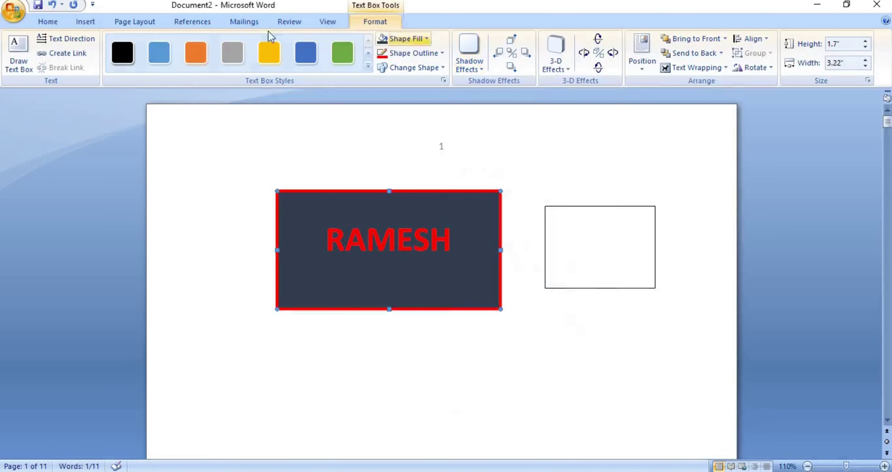
{"action": "left_click", "coordinate": [85, 22]}
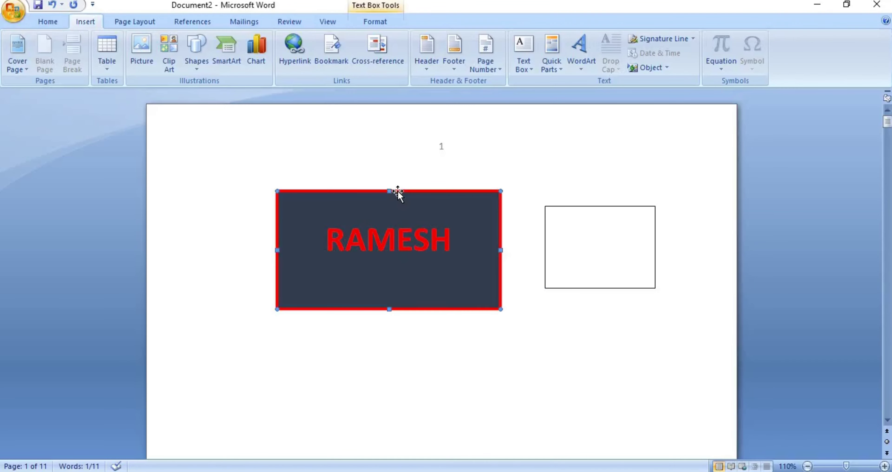
Step: Delete the text boxes from page 1 and open the WordArt style gallery
{"action": "key", "text": "Delete"}
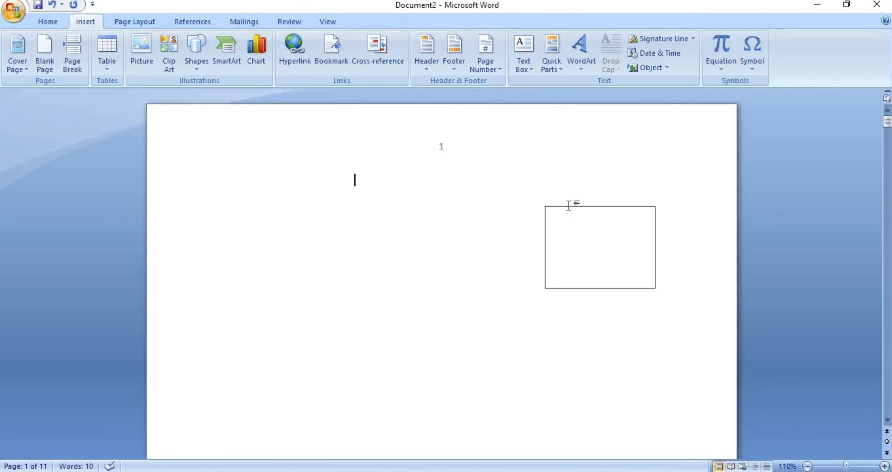
{"action": "left_click", "coordinate": [581, 73]}
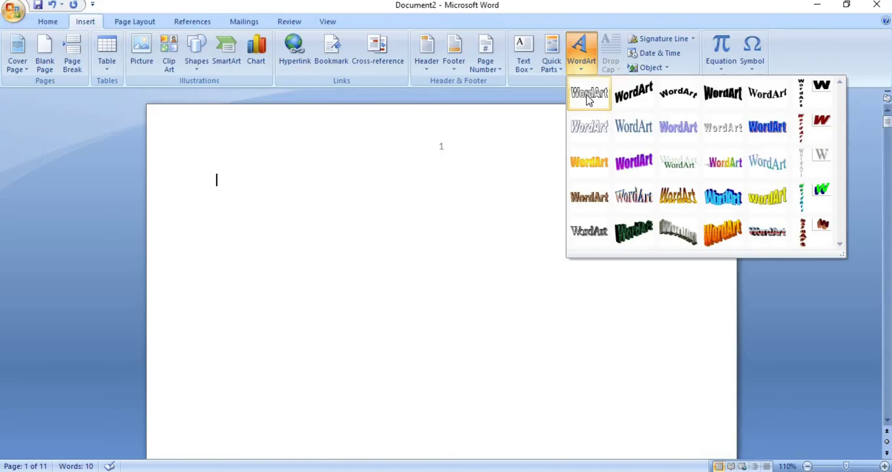
Step: Insert a first-style outlined WordArt reading 'MY COMPUTER G'
{"action": "left_click", "coordinate": [598, 91]}
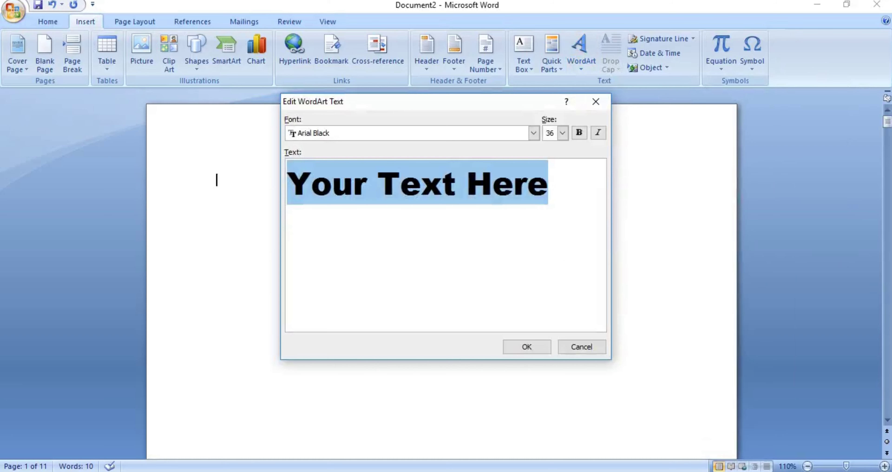
{"action": "type", "text": "MY COMP"}
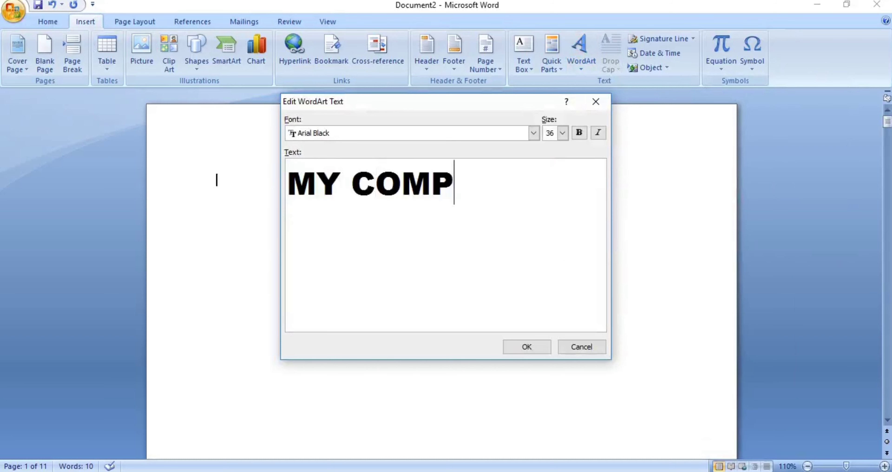
{"action": "type", "text": "UTER "}
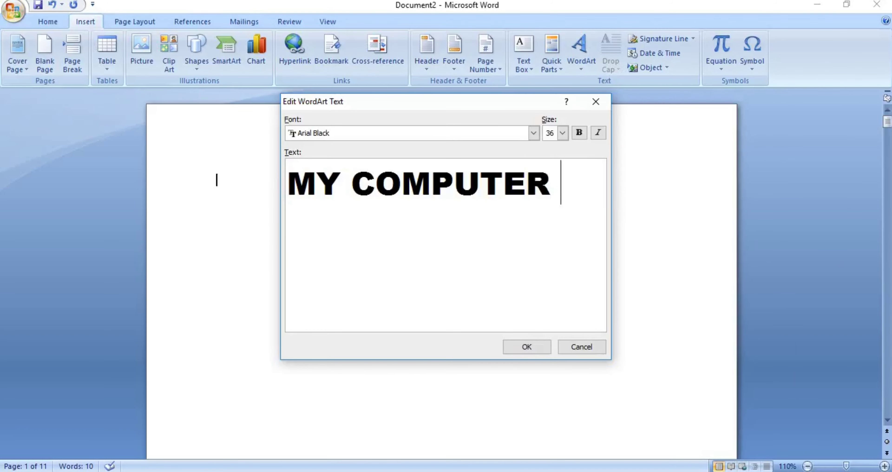
{"action": "type", "text": "B"}
{"action": "key", "text": "BackSpace"}
{"action": "type", "text": "G"}
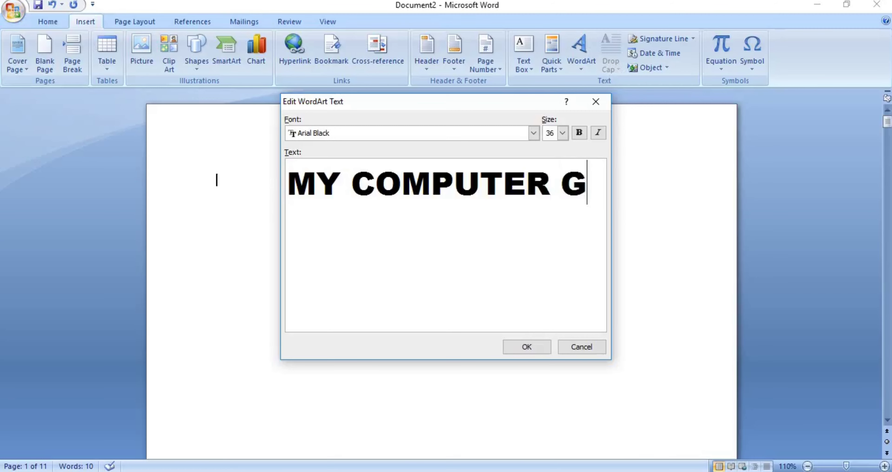
{"action": "left_click", "coordinate": [525, 346]}
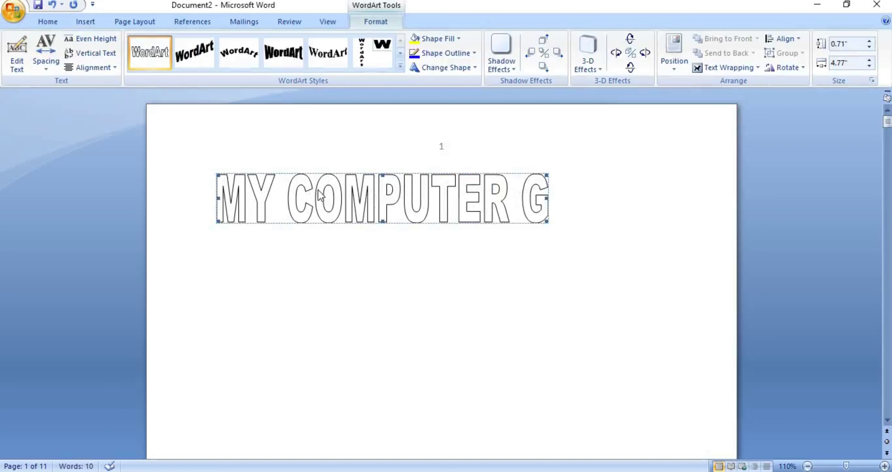
Step: Set the WordArt's text wrapping to Behind Text
{"action": "left_click_drag", "start_coordinate": [347, 234], "coordinate": [348, 212]}
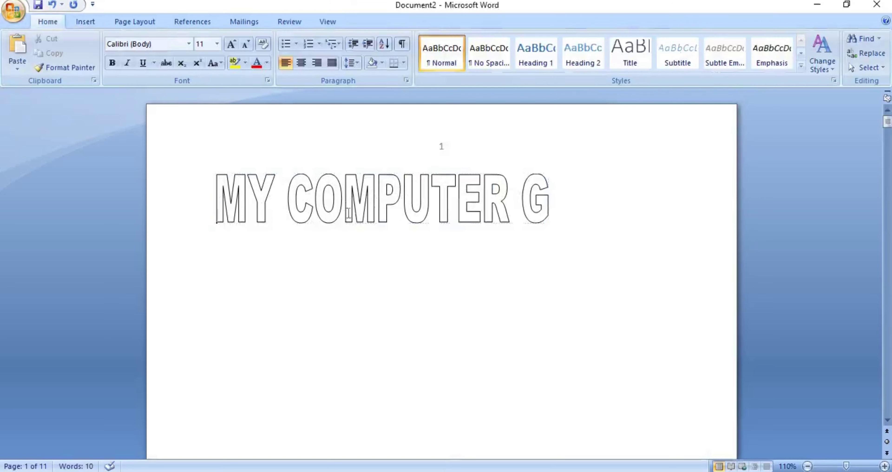
{"action": "left_click", "coordinate": [353, 228]}
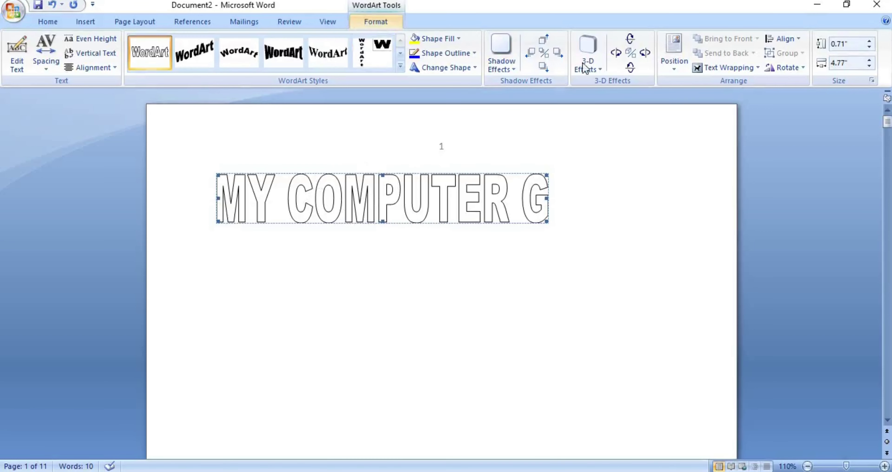
{"action": "left_click", "coordinate": [675, 64]}
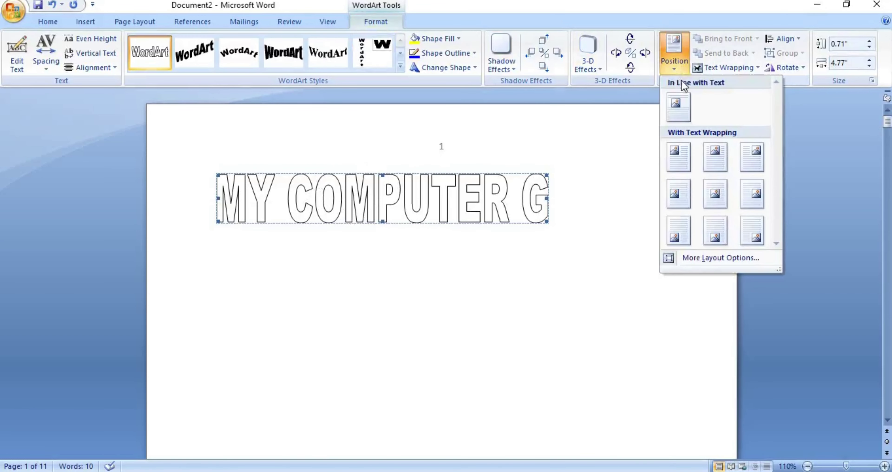
{"action": "left_click", "coordinate": [718, 67]}
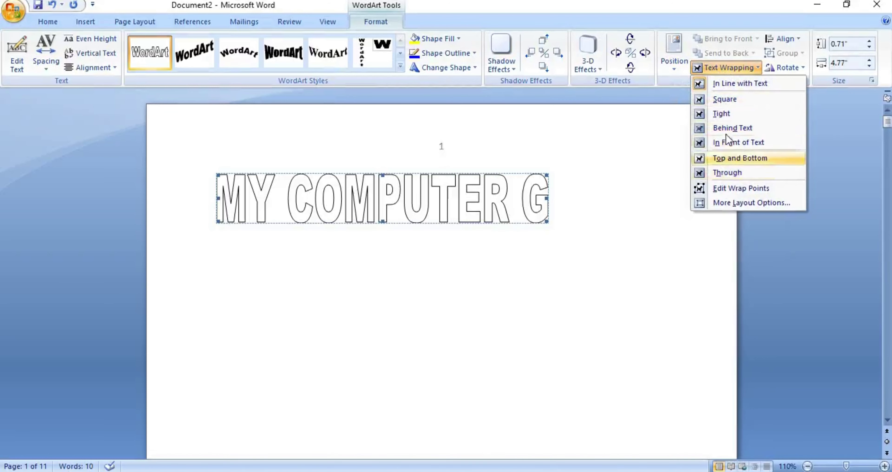
{"action": "left_click", "coordinate": [730, 127]}
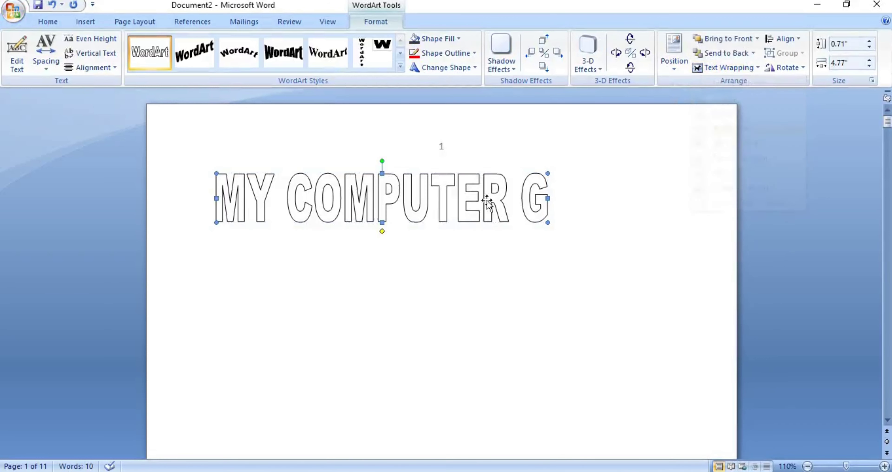
Step: Move the WordArt into place and resize it to 1.09" by 5.73"
{"action": "mouse_move", "coordinate": [375, 204]}
{"action": "left_mouse_down"}
{"action": "mouse_move", "coordinate": [412, 205]}
{"action": "mouse_move", "coordinate": [413, 234]}
{"action": "left_mouse_up"}
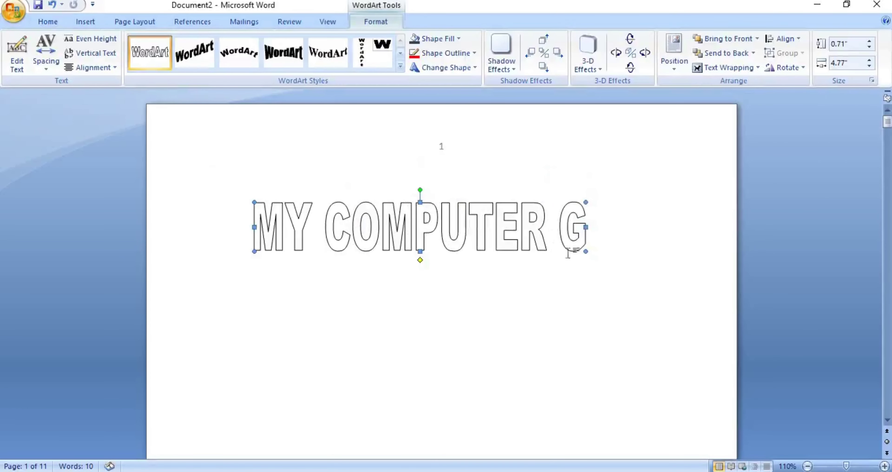
{"action": "left_click_drag", "start_coordinate": [585, 252], "coordinate": [652, 312]}
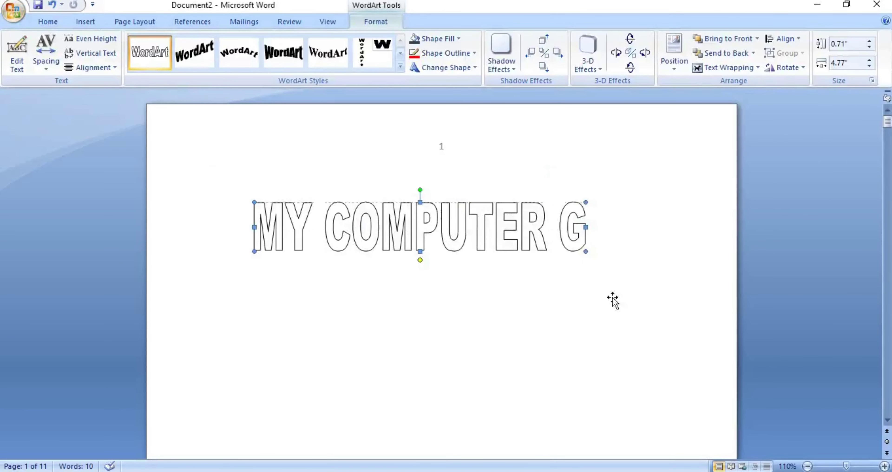
{"action": "left_click_drag", "start_coordinate": [417, 244], "coordinate": [399, 214]}
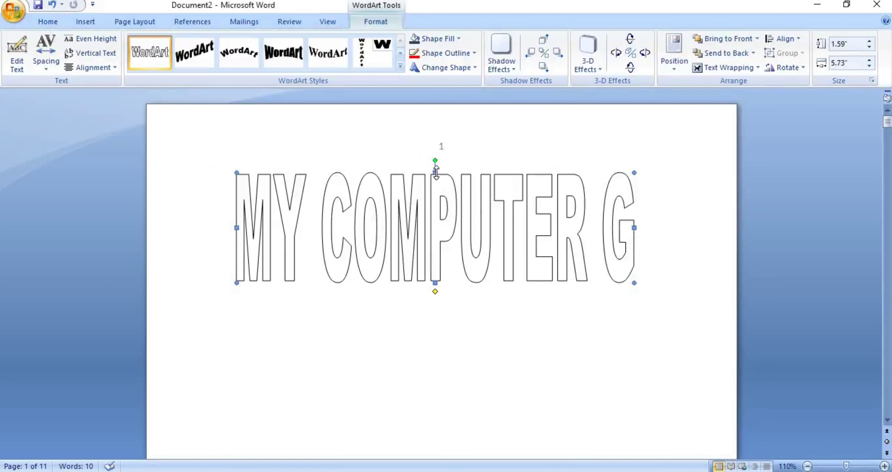
{"action": "left_click_drag", "start_coordinate": [436, 179], "coordinate": [437, 214]}
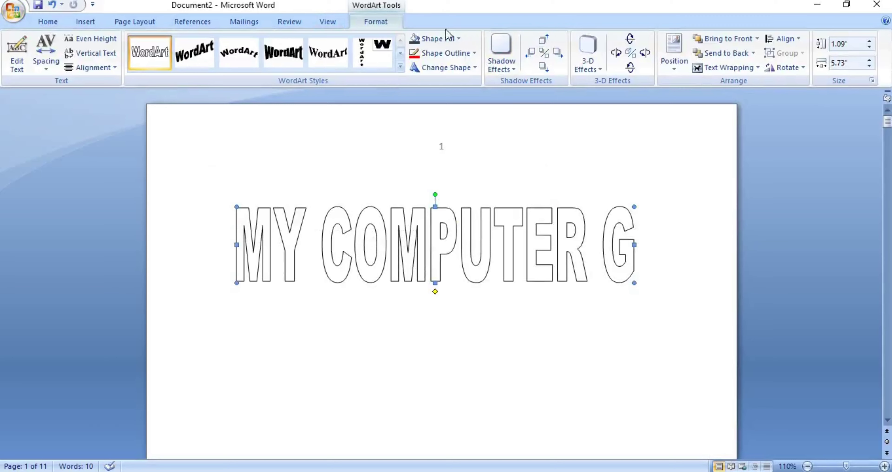
Step: Give the MY COMPUTER G WordArt a red fill and a 3 pt yellow outline
{"action": "left_click", "coordinate": [456, 38]}
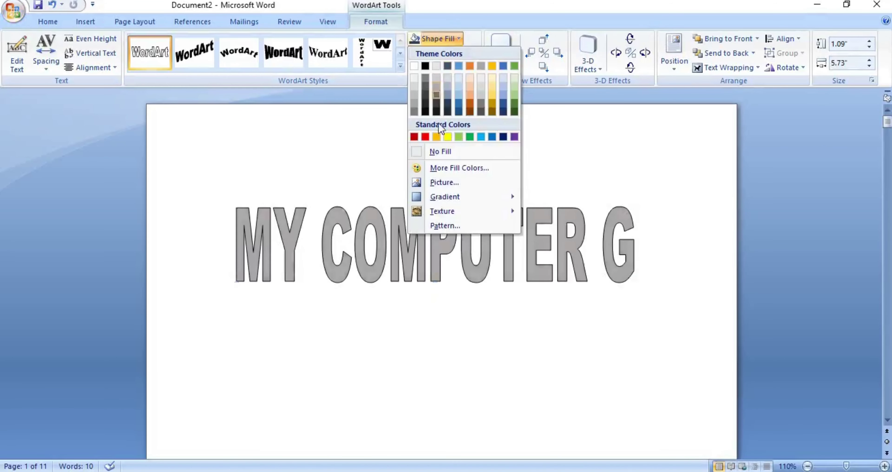
{"action": "left_click", "coordinate": [426, 137]}
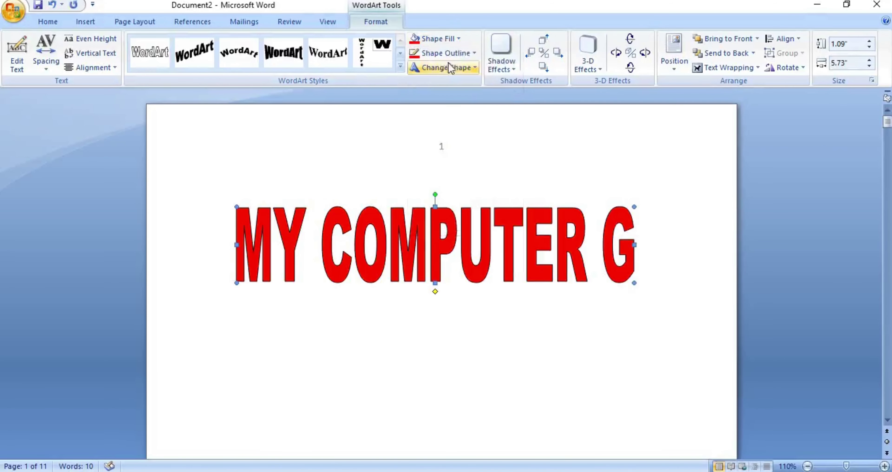
{"action": "left_click", "coordinate": [449, 54]}
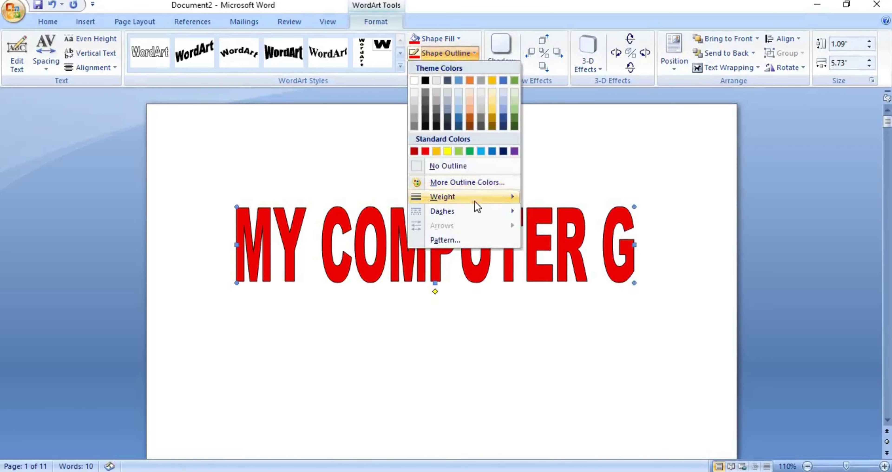
{"action": "mouse_move", "coordinate": [459, 197]}
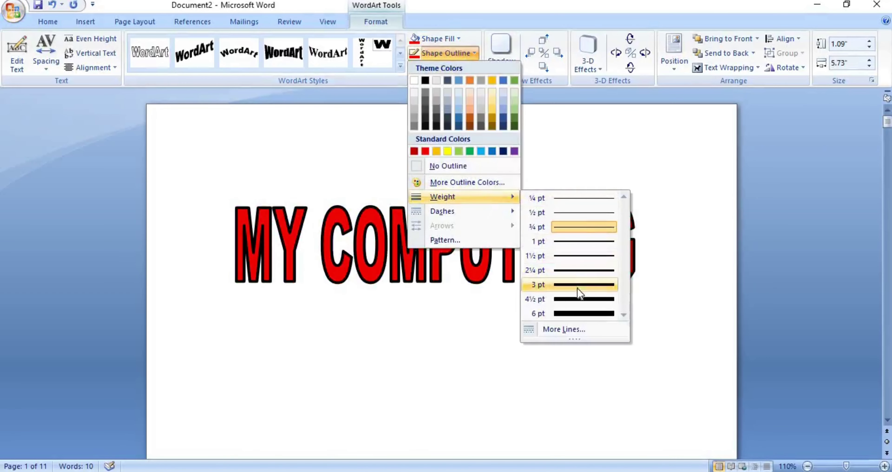
{"action": "left_click", "coordinate": [577, 288]}
{"action": "left_click", "coordinate": [474, 53]}
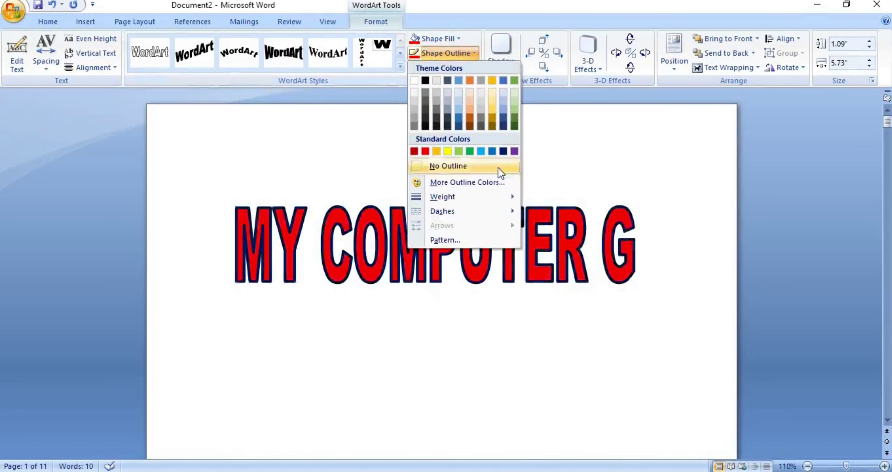
{"action": "left_click", "coordinate": [447, 151]}
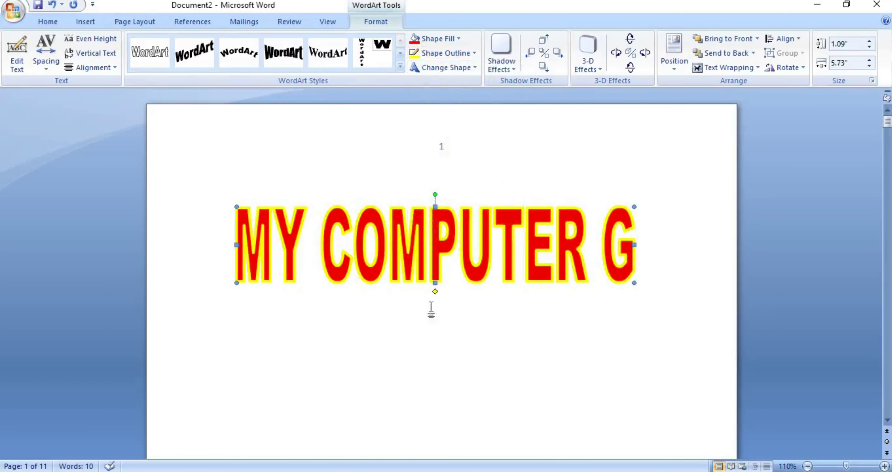
{"action": "left_click", "coordinate": [381, 177]}
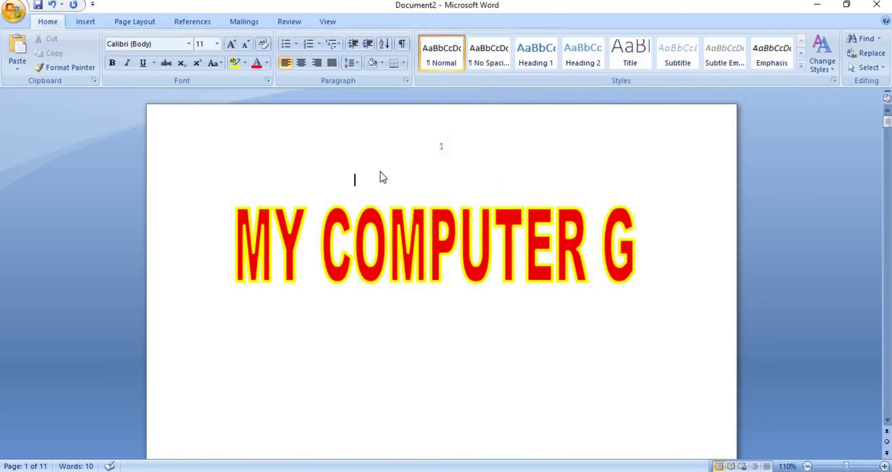
{"action": "left_click", "coordinate": [410, 264]}
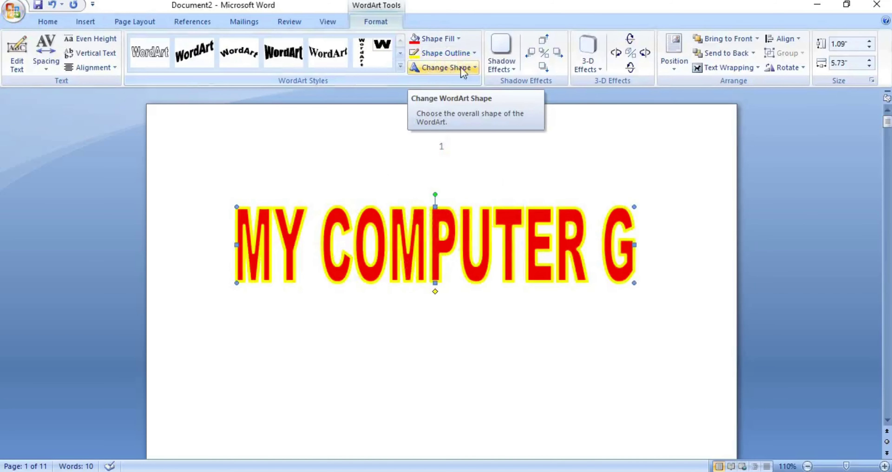
{"action": "left_click", "coordinate": [472, 69]}
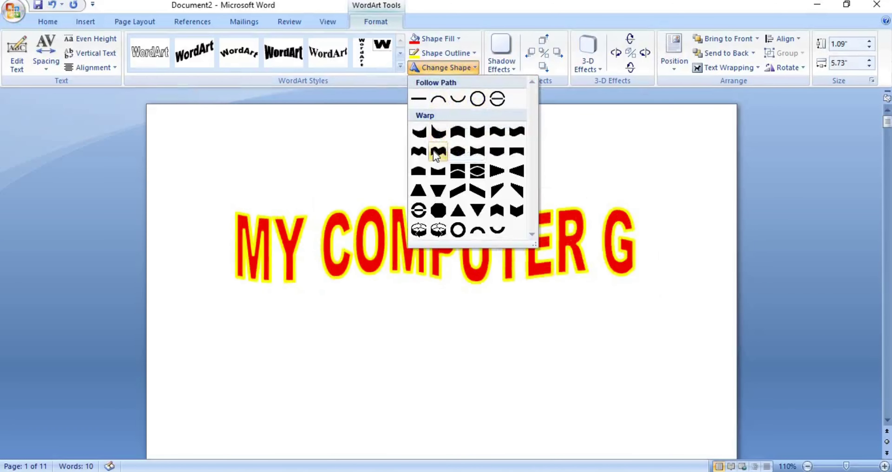
{"action": "left_click", "coordinate": [419, 152]}
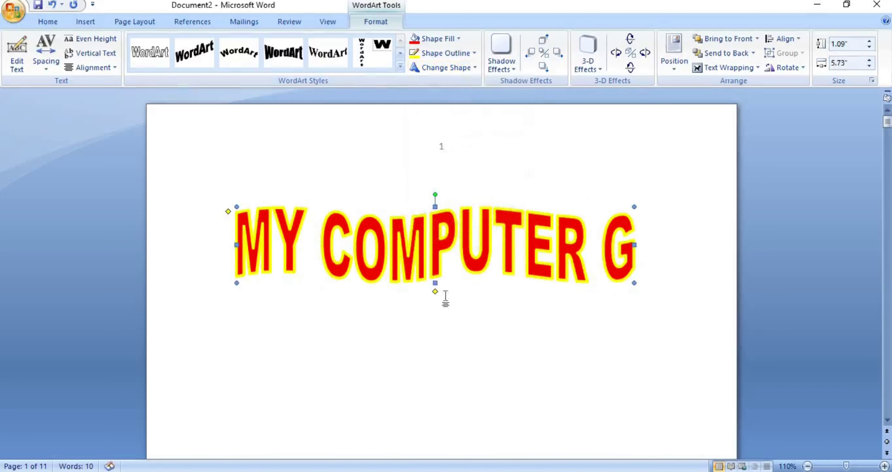
{"action": "left_click_drag", "start_coordinate": [435, 291], "coordinate": [435, 327]}
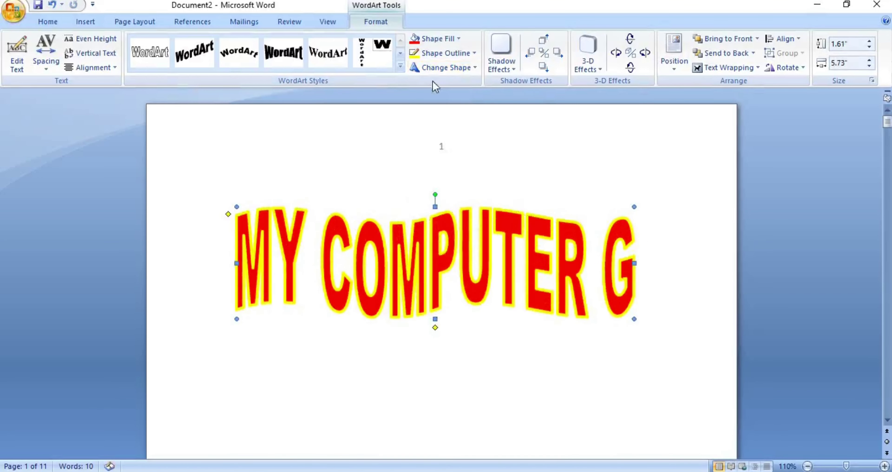
{"action": "left_click", "coordinate": [439, 384]}
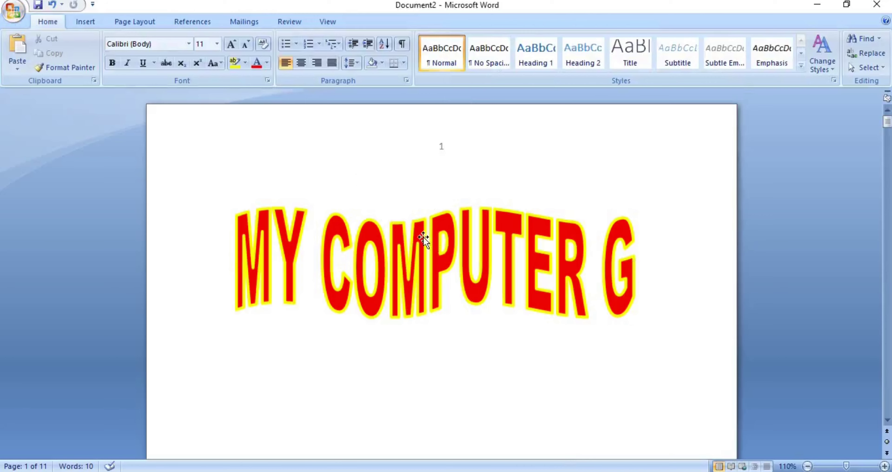
{"action": "left_click", "coordinate": [424, 237]}
{"action": "left_click", "coordinate": [465, 67]}
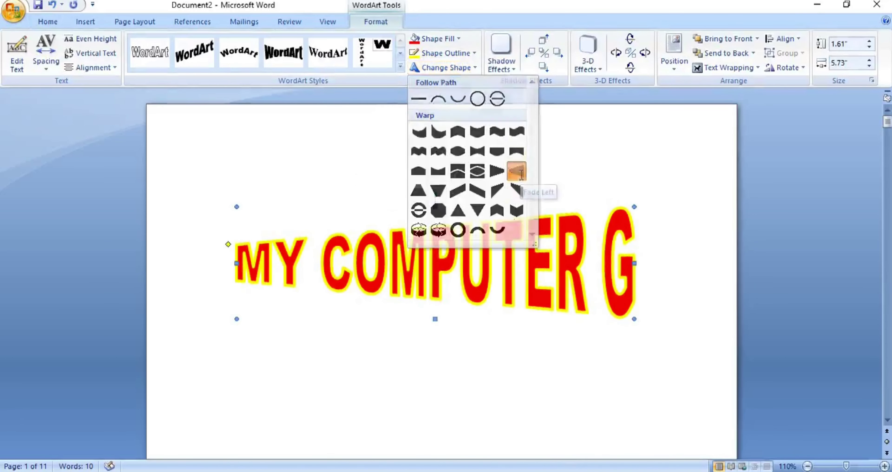
{"action": "left_click", "coordinate": [518, 171]}
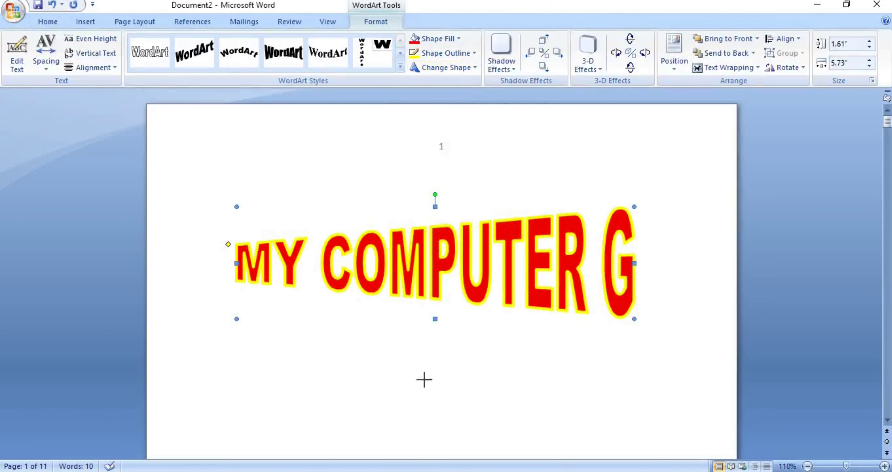
{"action": "left_click_drag", "start_coordinate": [435, 319], "coordinate": [434, 380]}
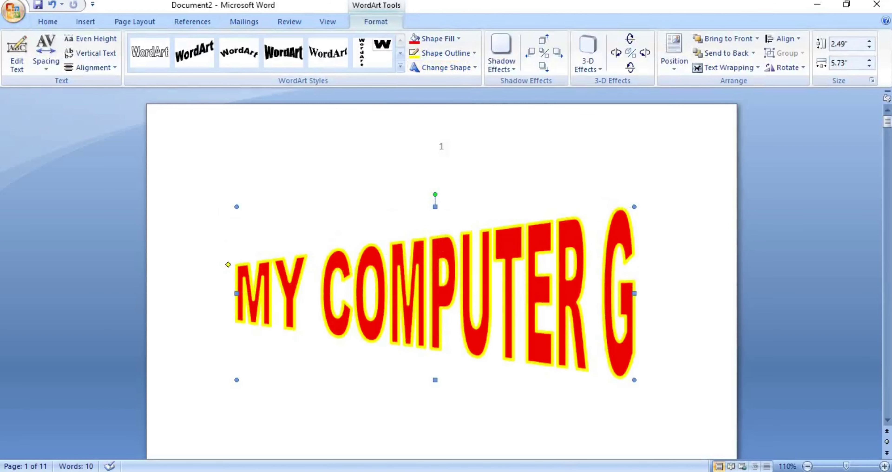
{"action": "left_click", "coordinate": [338, 388]}
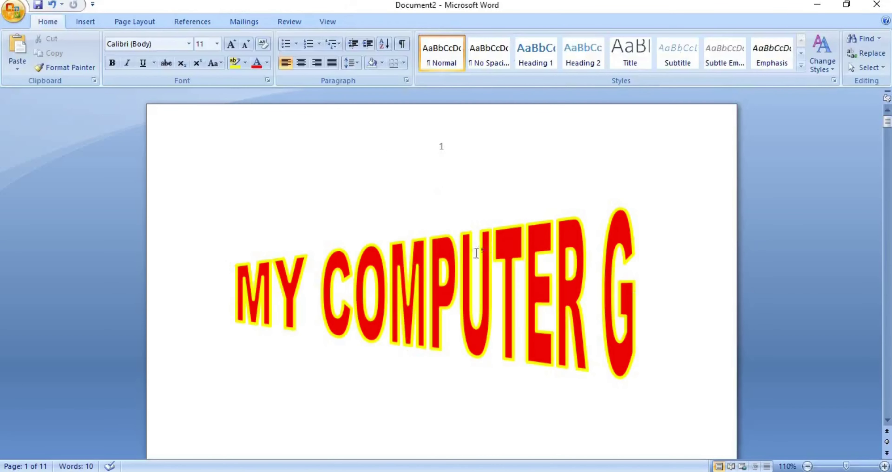
{"action": "left_click", "coordinate": [446, 246]}
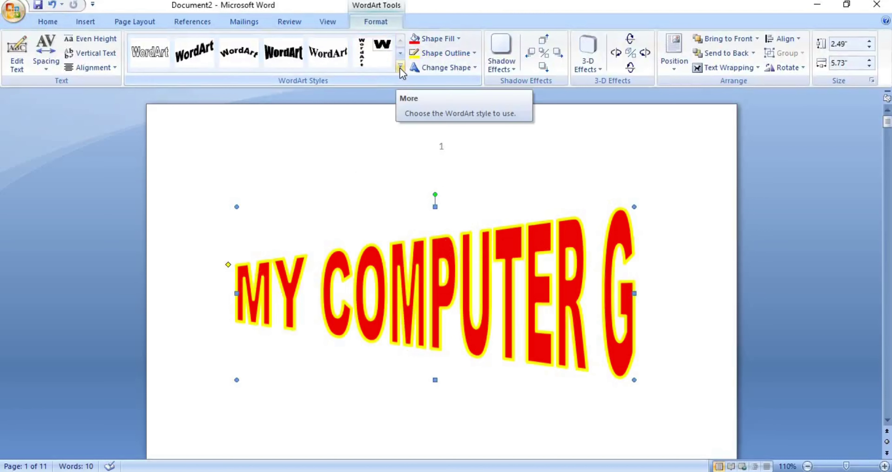
Step: Try the bold black bulging WordArt style on MY COMPUTER G
{"action": "left_click", "coordinate": [400, 68]}
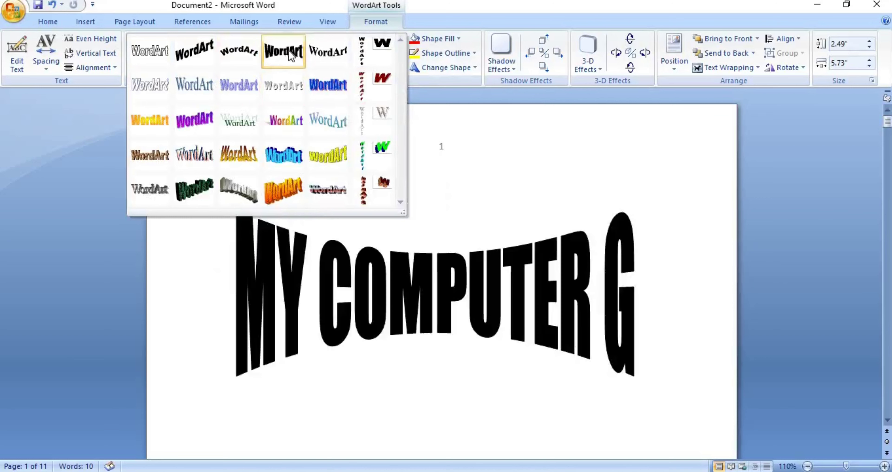
{"action": "left_click", "coordinate": [290, 56]}
{"action": "left_click", "coordinate": [552, 380]}
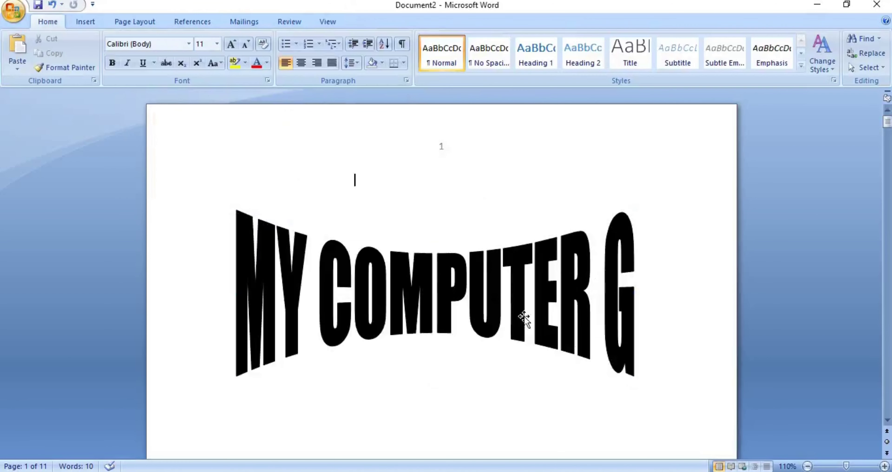
{"action": "left_click", "coordinate": [439, 263]}
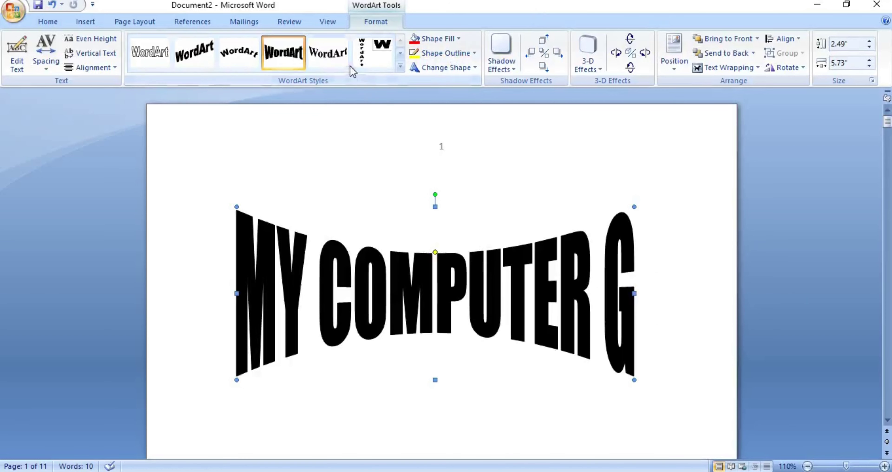
Step: Switch to the plain straight outlined style, fill red, and shrink height to 1.04"
{"action": "left_click", "coordinate": [399, 65]}
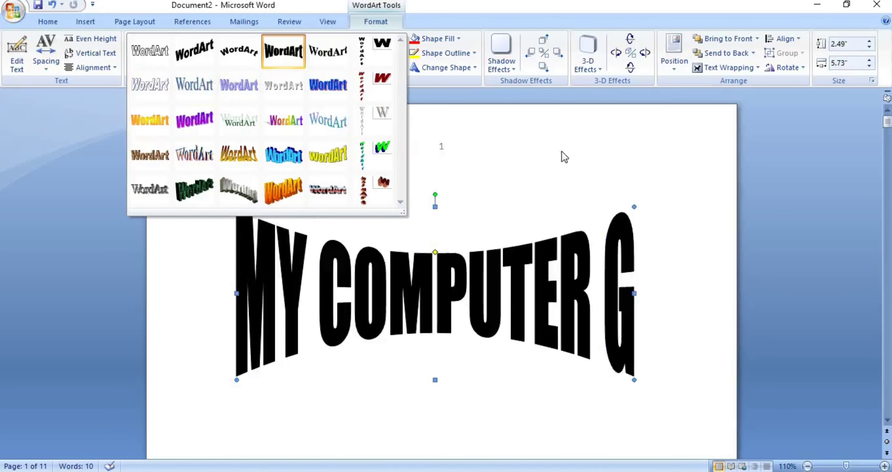
{"action": "left_click", "coordinate": [158, 51]}
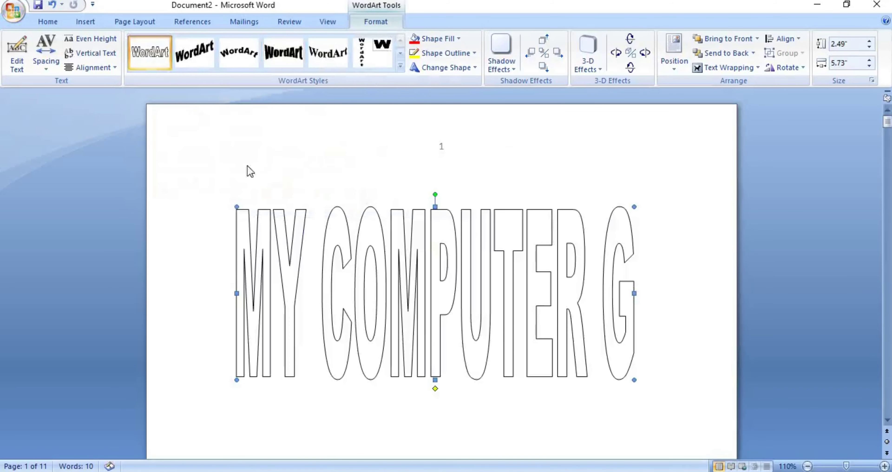
{"action": "left_click", "coordinate": [433, 39]}
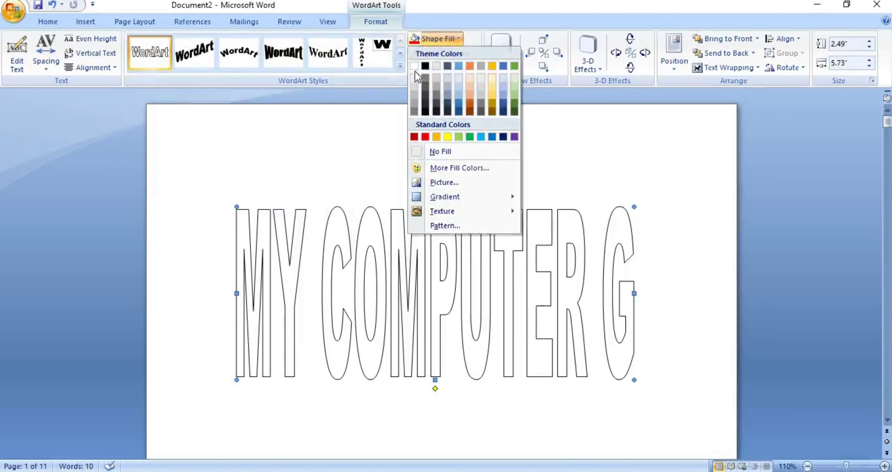
{"action": "left_click", "coordinate": [425, 135]}
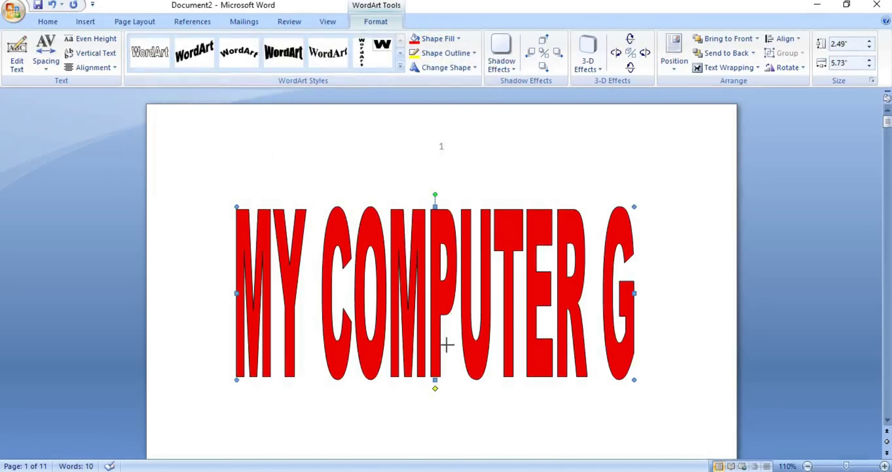
{"action": "left_click_drag", "start_coordinate": [434, 379], "coordinate": [459, 278]}
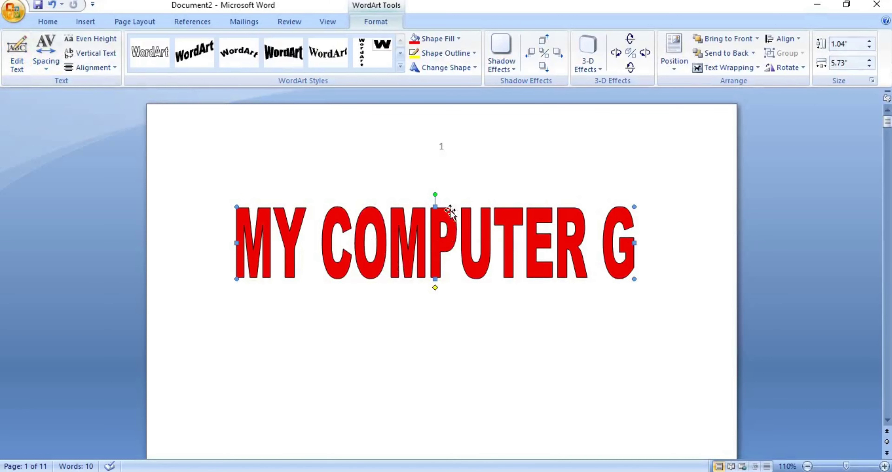
Step: Append a 'BY' credit with the tutor's name after MY COMPUTER G in the WordArt text
{"action": "left_click", "coordinate": [18, 70]}
{"action": "left_click", "coordinate": [592, 187]}
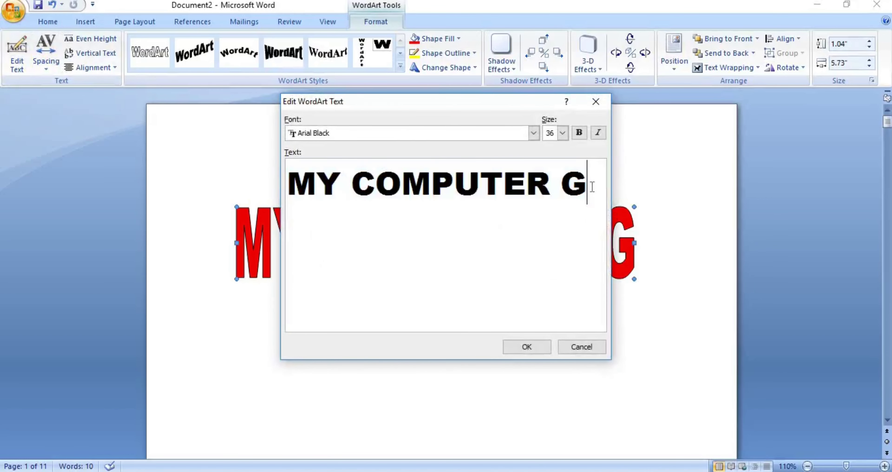
{"action": "type", "text": "B"}
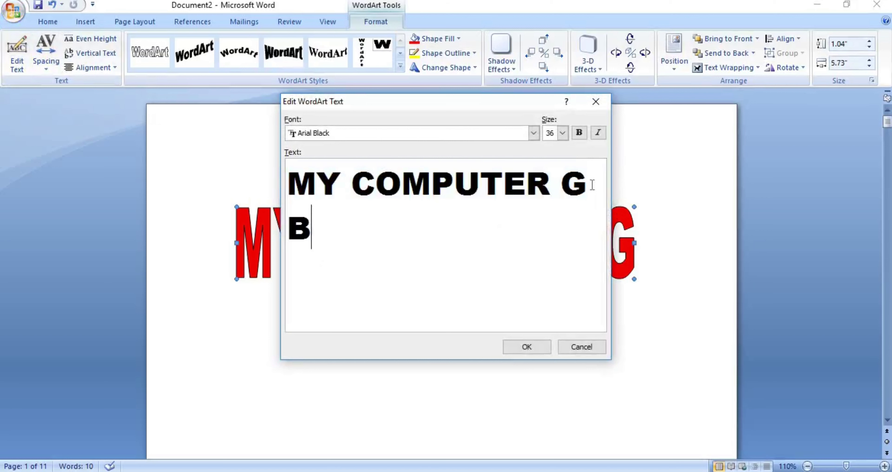
{"action": "type", "text": "Y"}
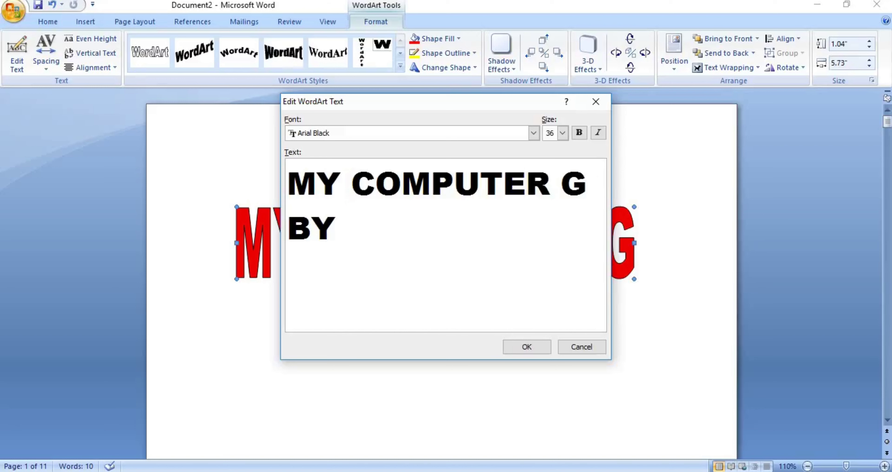
{"action": "type", "text": " JEET "}
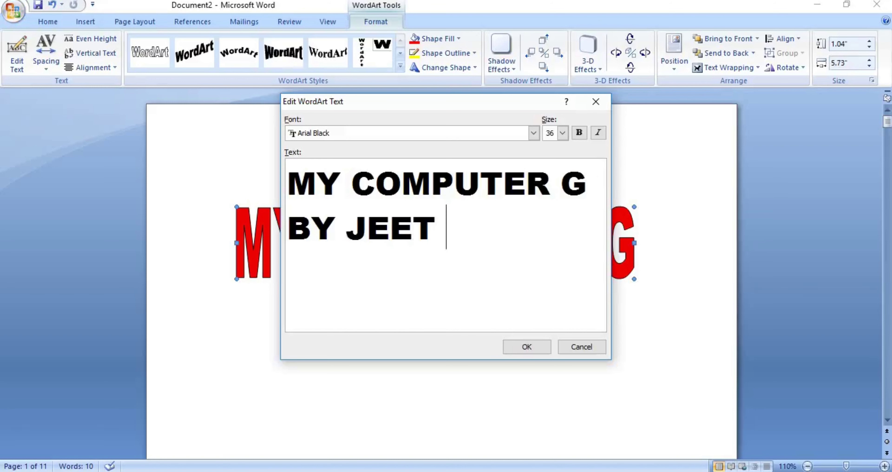
{"action": "type", "text": "SI"}
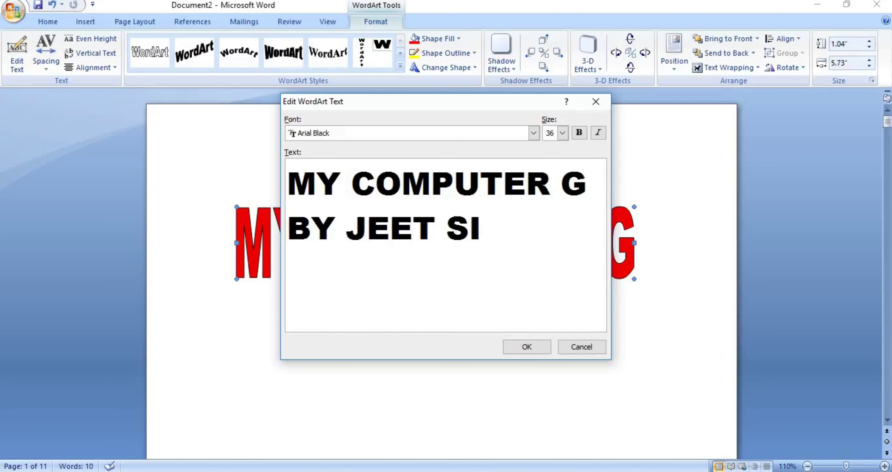
{"action": "type", "text": "R"}
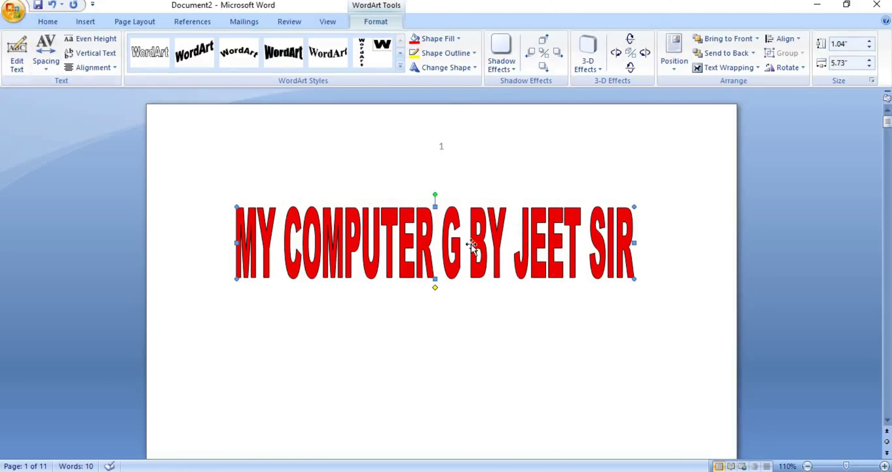
{"action": "left_click", "coordinate": [44, 71]}
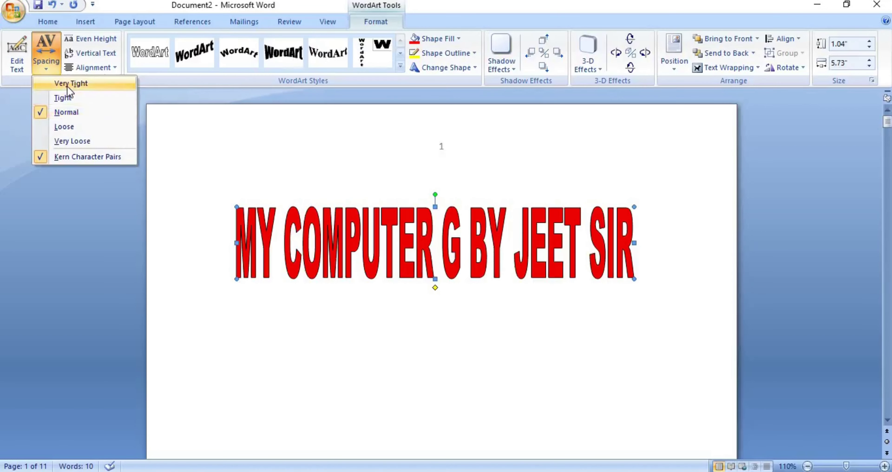
{"action": "left_click", "coordinate": [82, 84]}
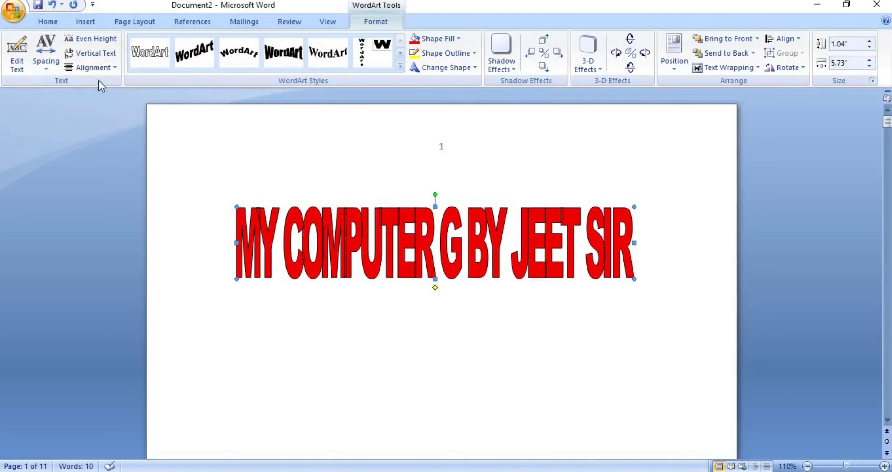
{"action": "left_click", "coordinate": [46, 58]}
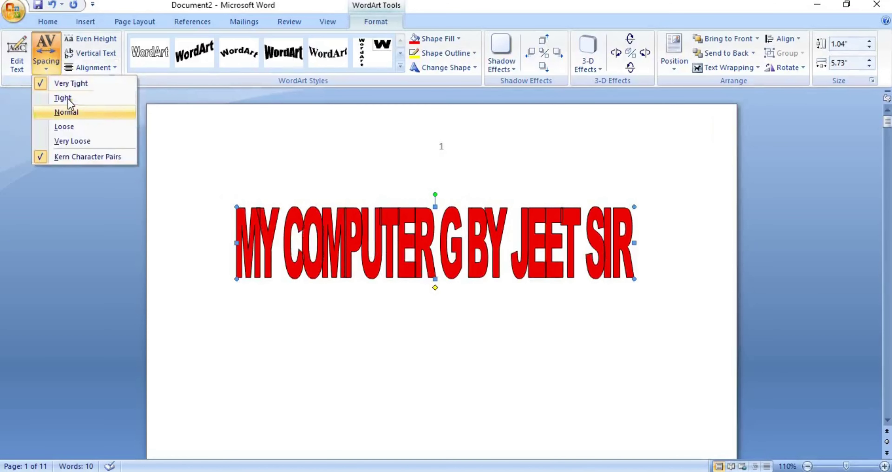
{"action": "left_click", "coordinate": [66, 98]}
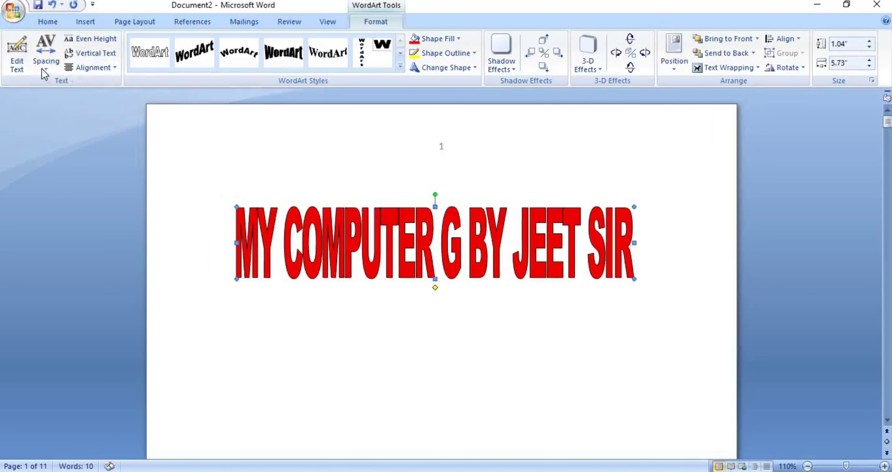
{"action": "left_click", "coordinate": [45, 71]}
{"action": "left_click", "coordinate": [54, 112]}
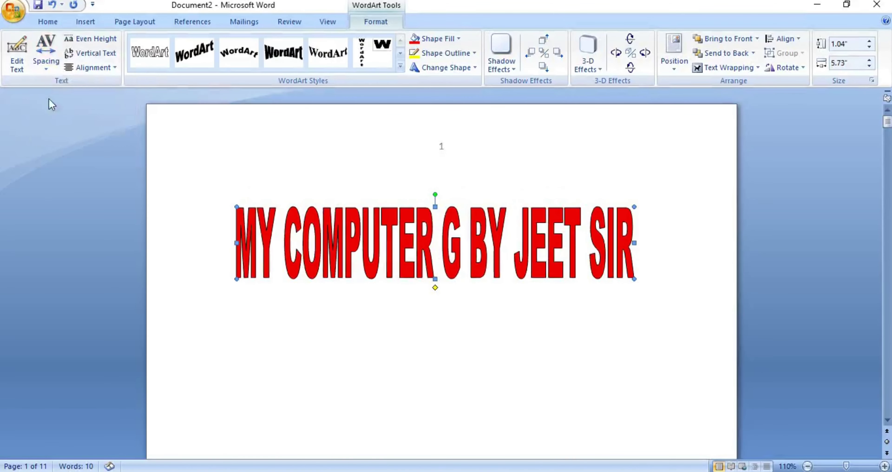
{"action": "left_click", "coordinate": [46, 59]}
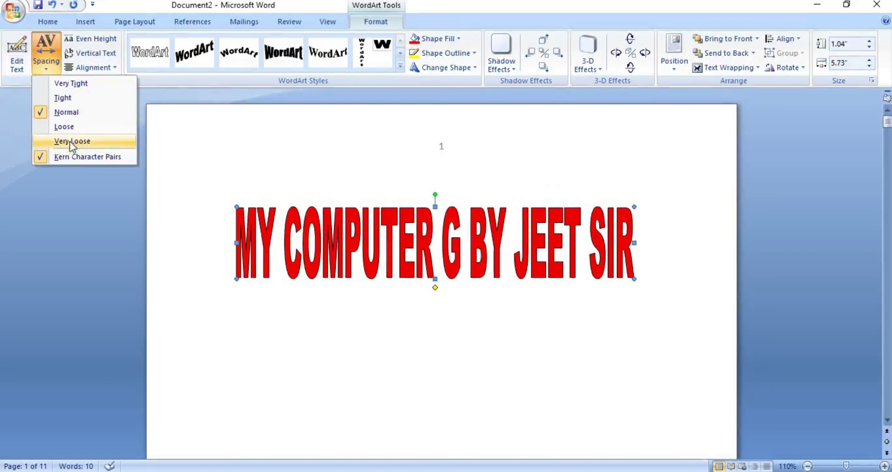
{"action": "left_click", "coordinate": [75, 127]}
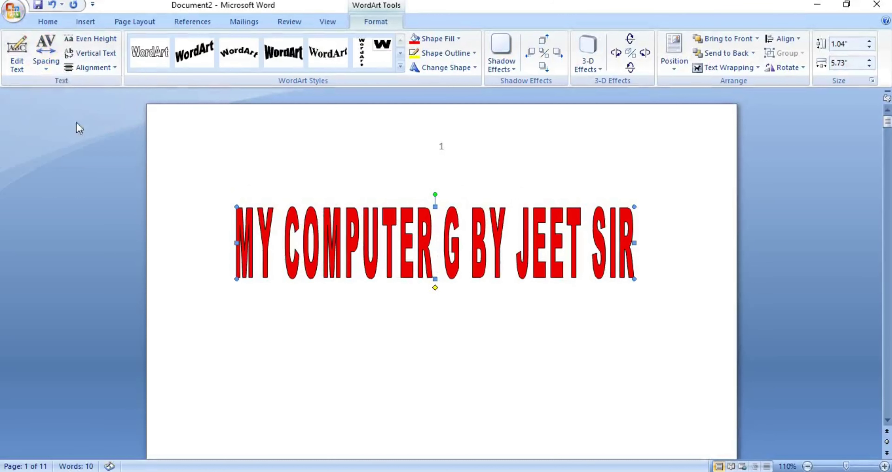
{"action": "left_click", "coordinate": [46, 58]}
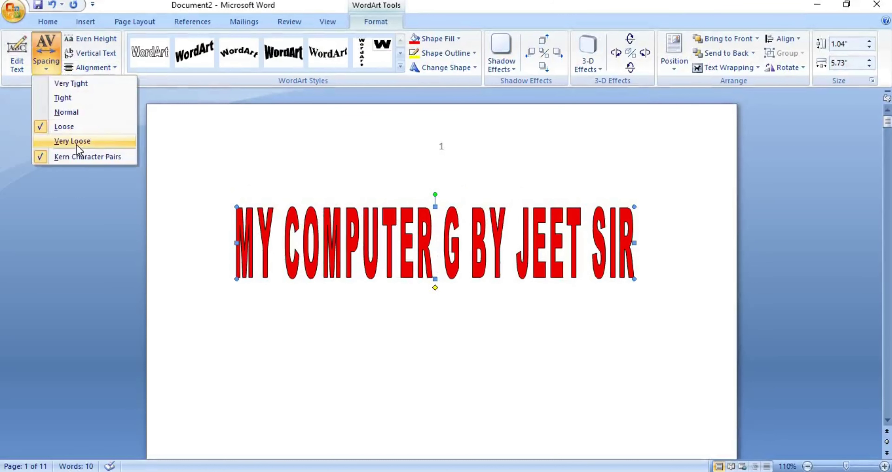
{"action": "left_click", "coordinate": [77, 146]}
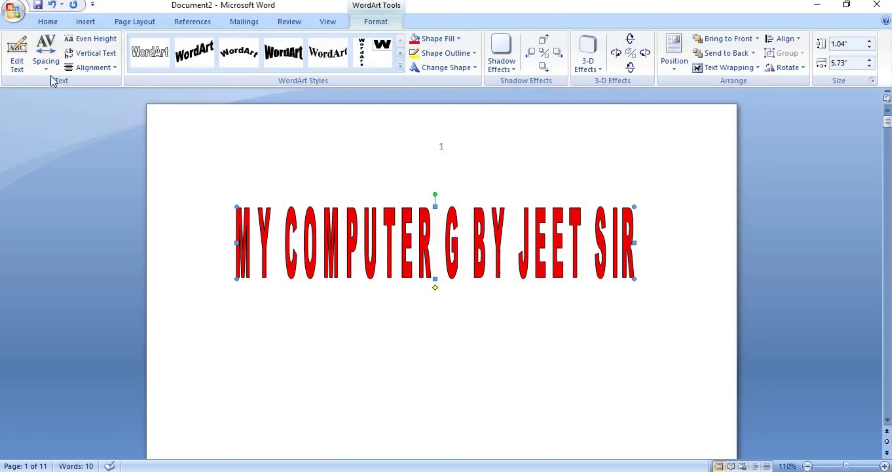
{"action": "left_click", "coordinate": [40, 70]}
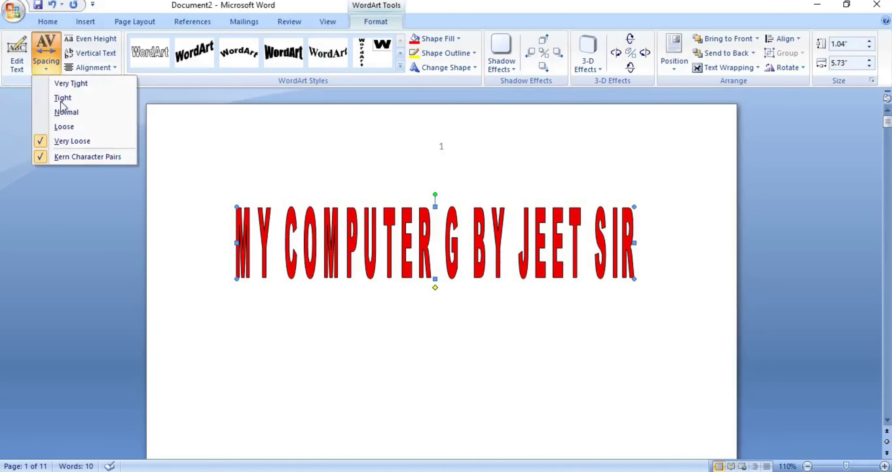
{"action": "left_click", "coordinate": [83, 113]}
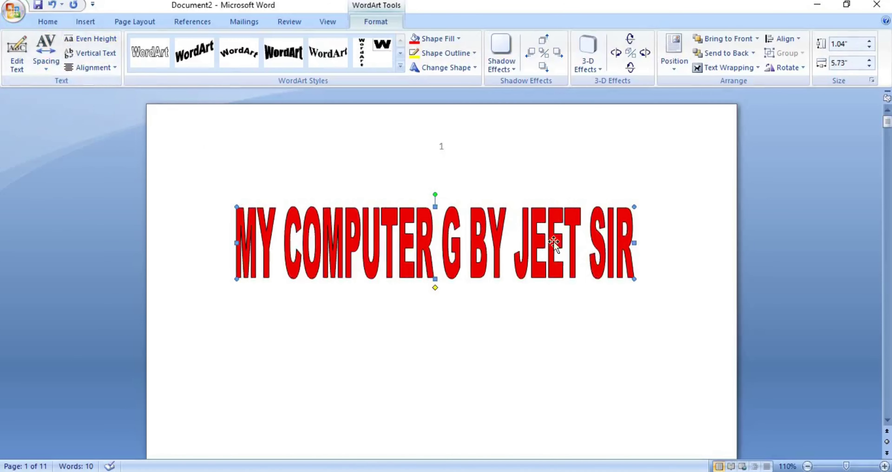
Step: Delete the old WordArt and start a new one in the first WordArt style
{"action": "key", "text": "Delete"}
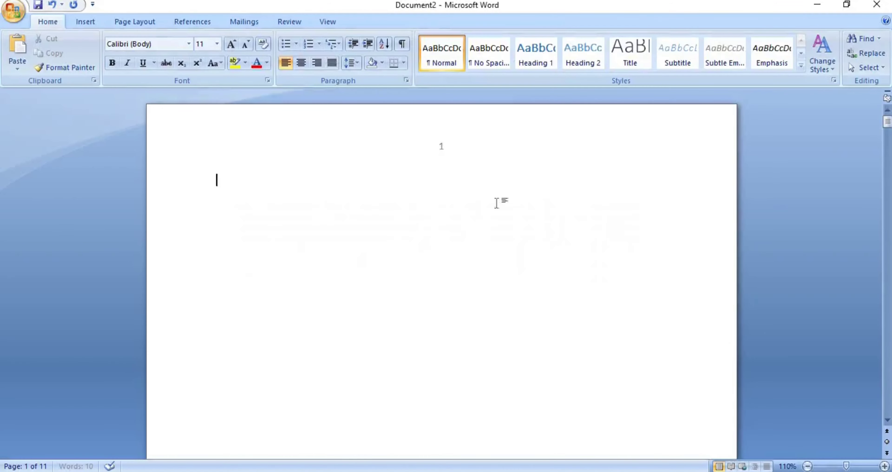
{"action": "left_click", "coordinate": [88, 22]}
{"action": "left_click", "coordinate": [580, 55]}
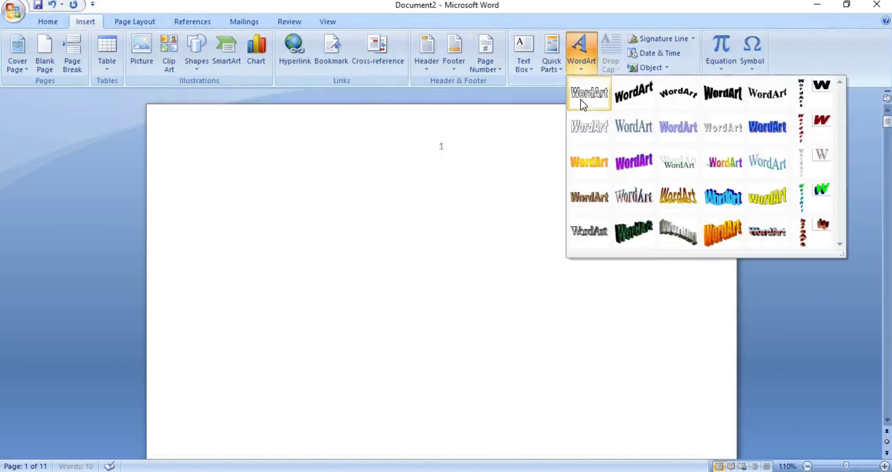
{"action": "left_click", "coordinate": [580, 99]}
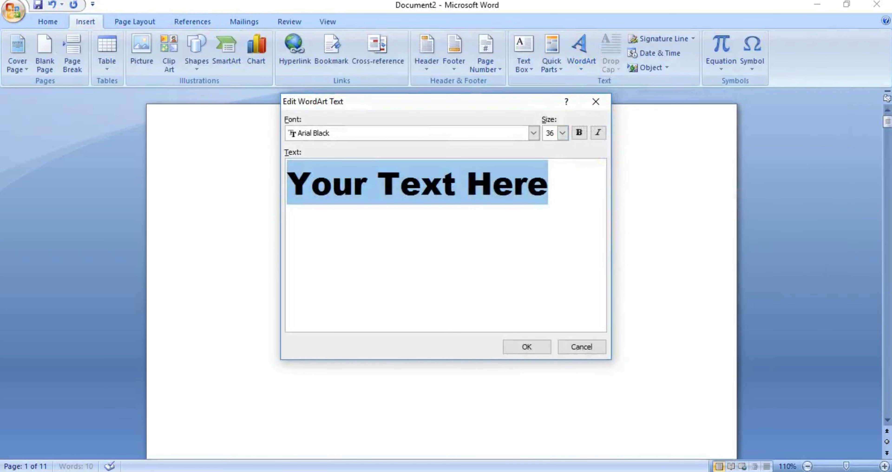
Step: Replace the placeholder WordArt text with 'computer'
{"action": "key", "text": "BackSpace"}
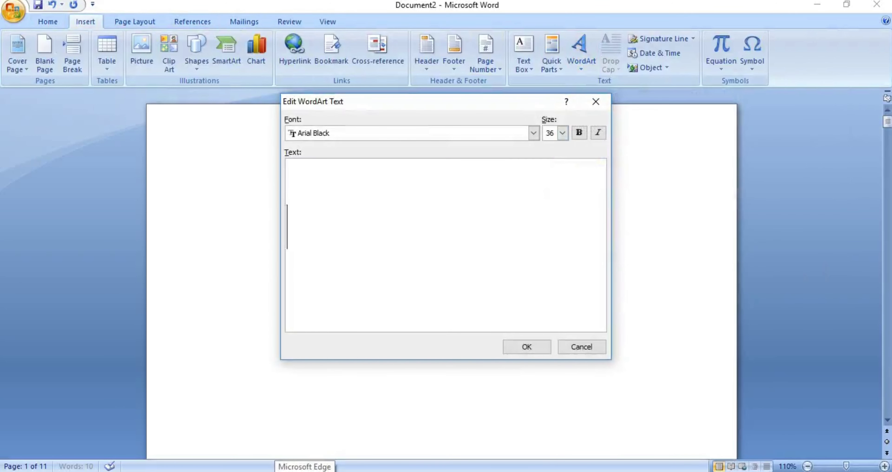
{"action": "type", "text": "co"}
{"action": "key", "text": "BackSpace"}
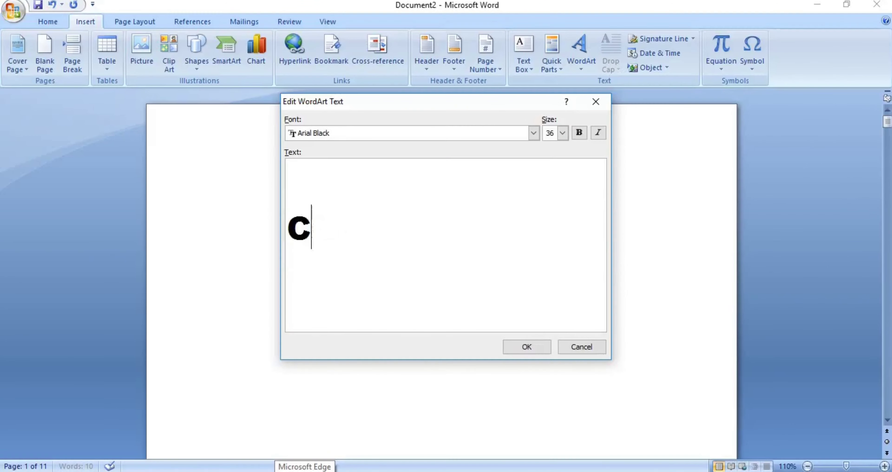
{"action": "key", "text": "BackSpace"}
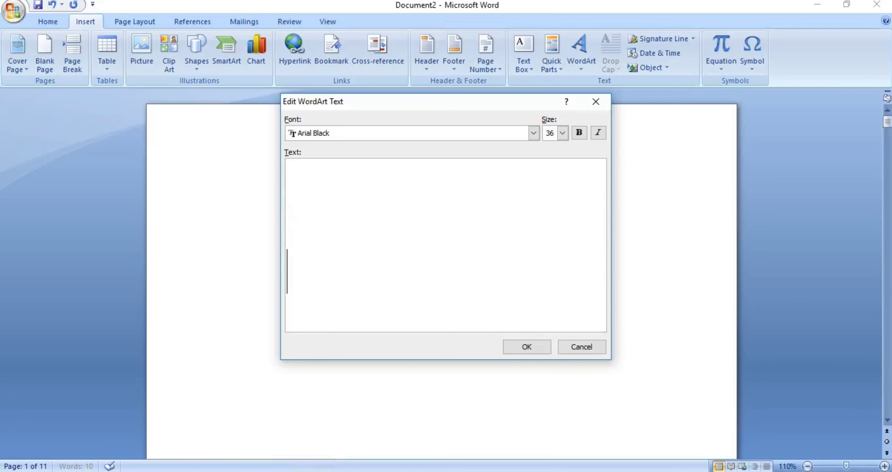
{"action": "type", "text": "c"}
{"action": "key", "text": "BackSpace"}
{"action": "key", "text": "BackSpace"}
{"action": "type", "text": "c"}
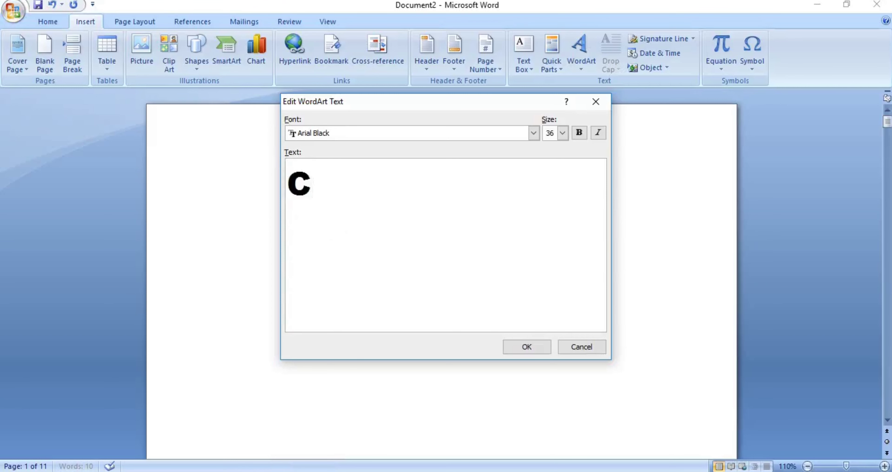
{"action": "type", "text": "om"}
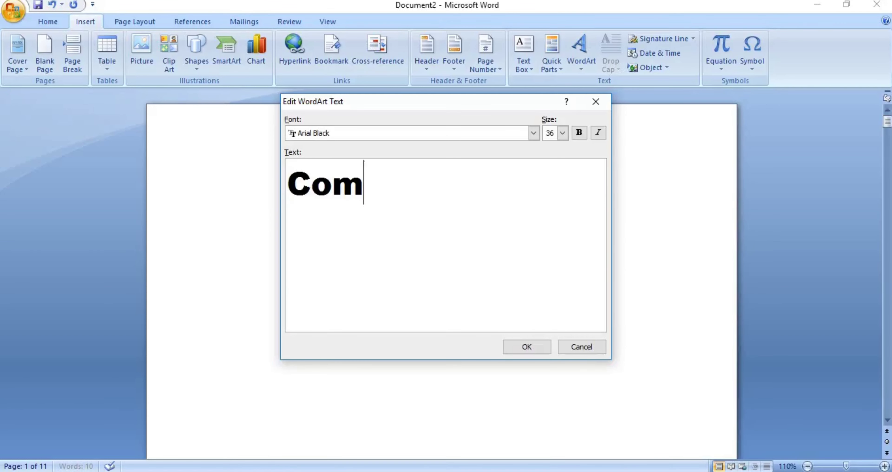
{"action": "type", "text": "puter"}
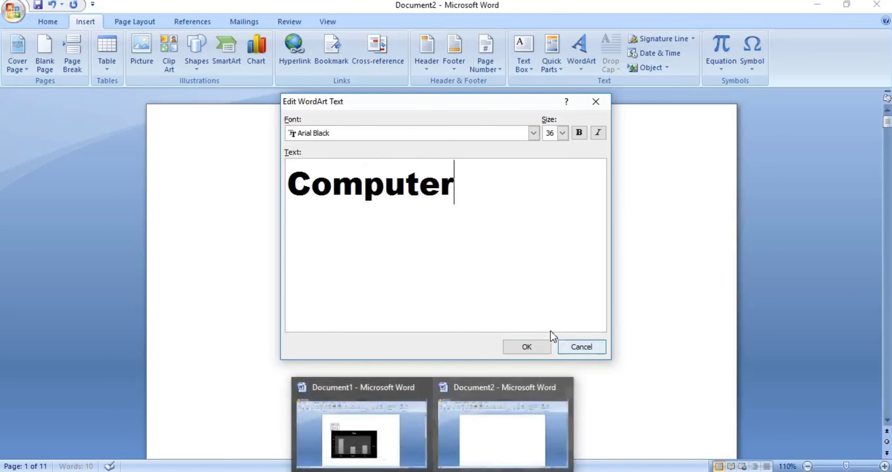
Step: Insert the Computer WordArt, set it In Front of Text, and move it toward page centre
{"action": "left_click", "coordinate": [520, 345]}
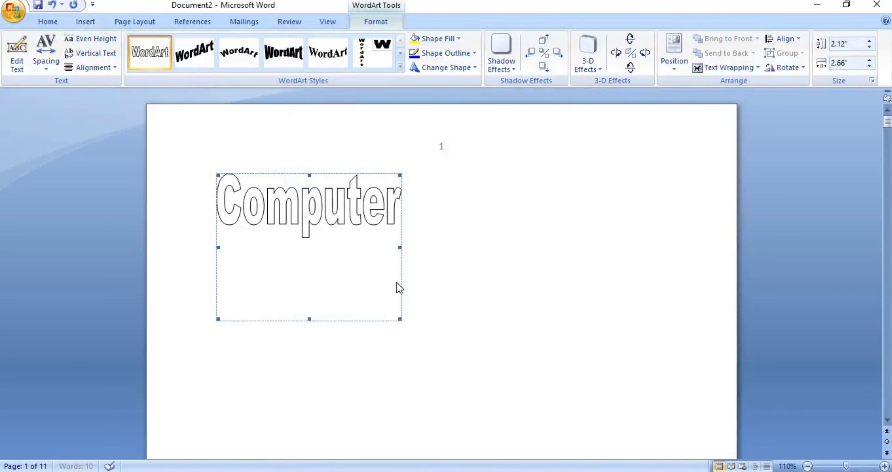
{"action": "left_click", "coordinate": [718, 69]}
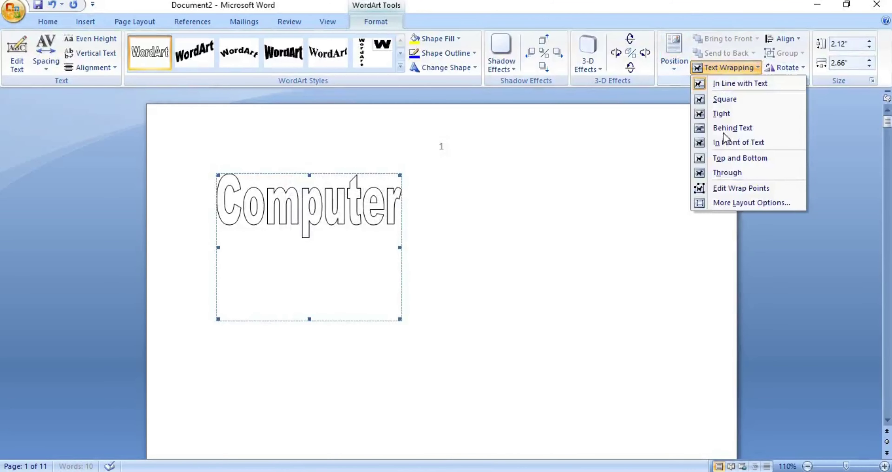
{"action": "left_click", "coordinate": [733, 129]}
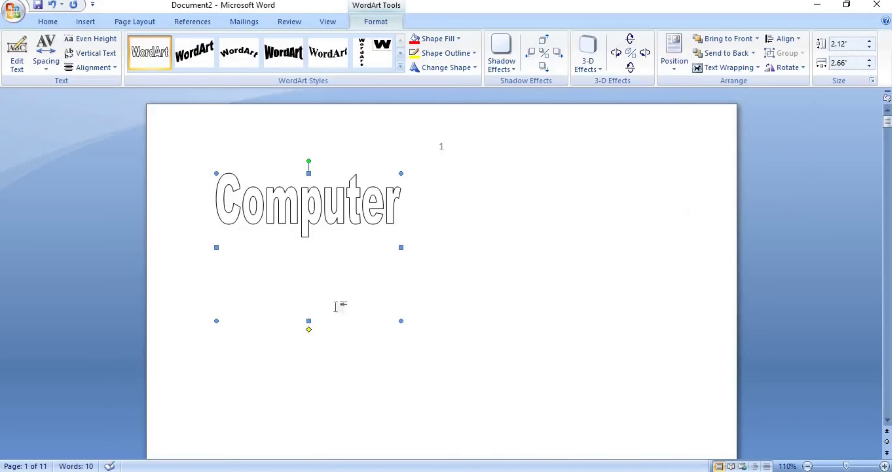
{"action": "left_click_drag", "start_coordinate": [306, 208], "coordinate": [384, 225]}
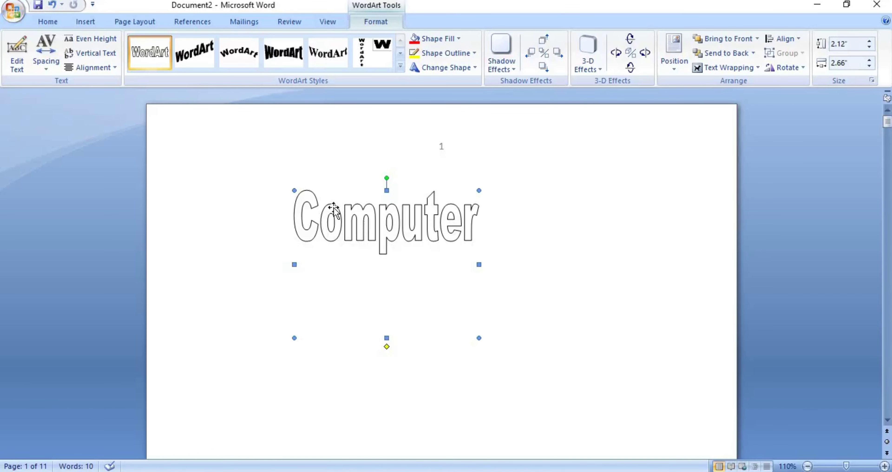
Step: Turn on Even Height for the Computer WordArt letters
{"action": "left_click", "coordinate": [91, 38]}
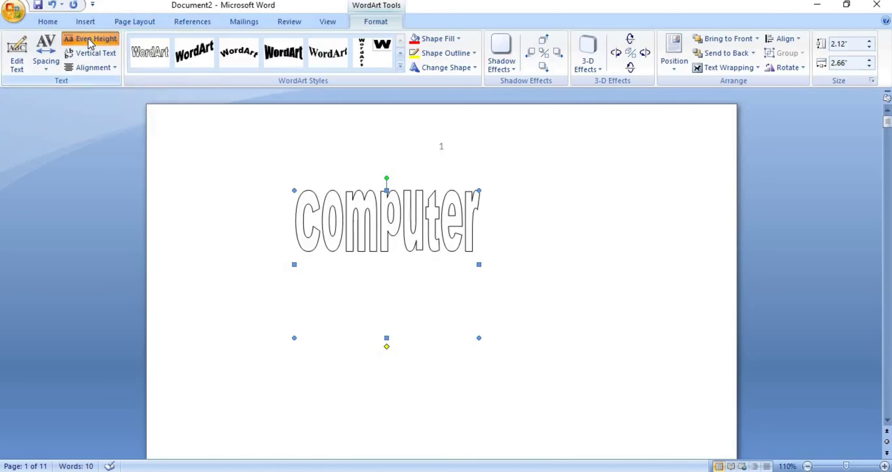
{"action": "left_click", "coordinate": [90, 38]}
{"action": "left_click", "coordinate": [91, 41]}
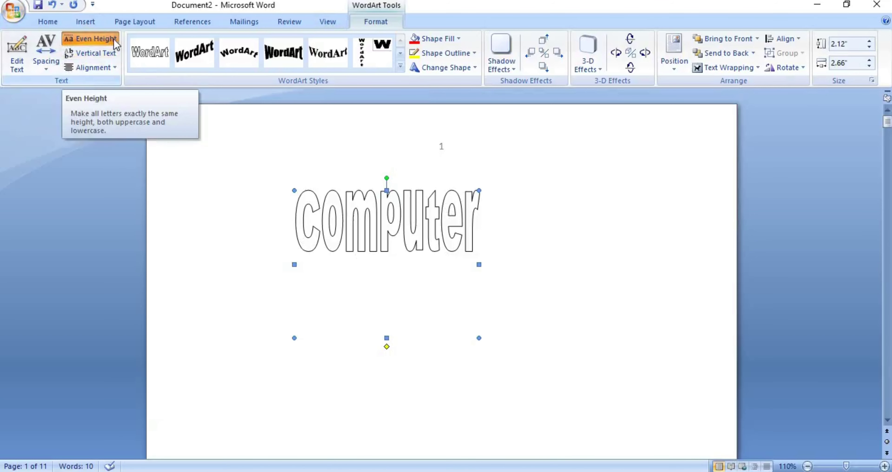
Step: Try vertical WordArt text, leaving the word horizontal in the end
{"action": "left_click", "coordinate": [97, 56]}
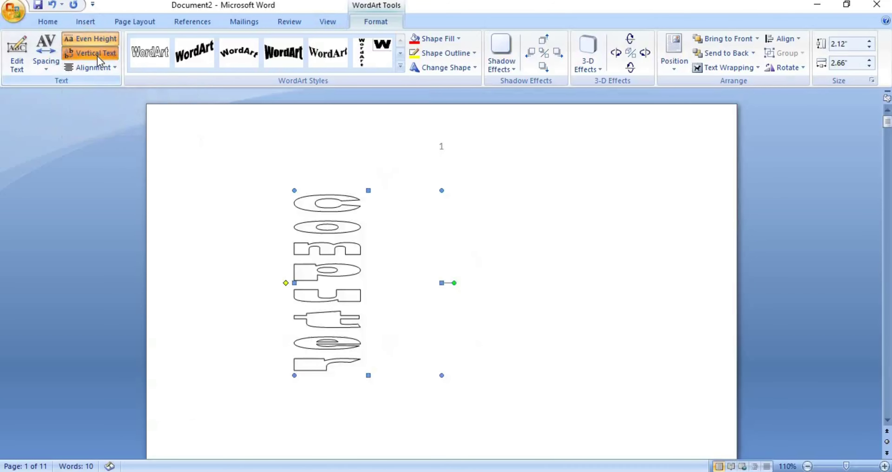
{"action": "left_click", "coordinate": [97, 56]}
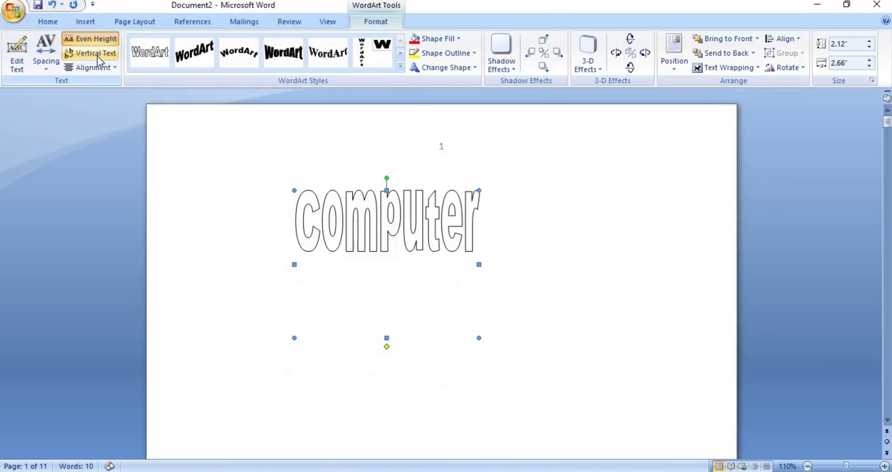
{"action": "left_click", "coordinate": [97, 56]}
{"action": "left_click", "coordinate": [97, 55]}
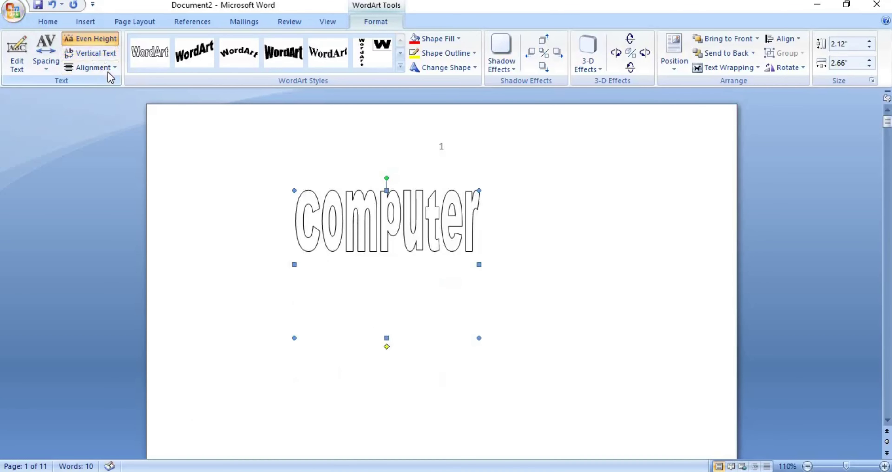
{"action": "left_click", "coordinate": [112, 50]}
{"action": "left_click", "coordinate": [111, 50]}
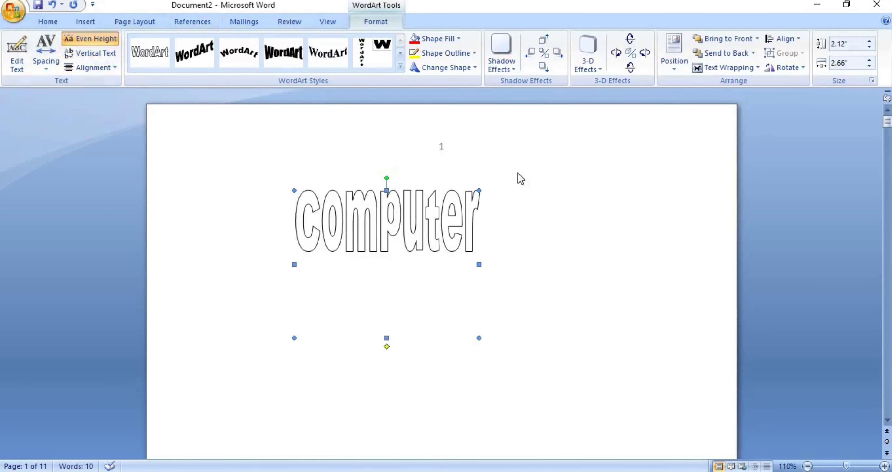
Step: Fill the Computer WordArt red and apply a drop shadow
{"action": "left_click", "coordinate": [432, 41]}
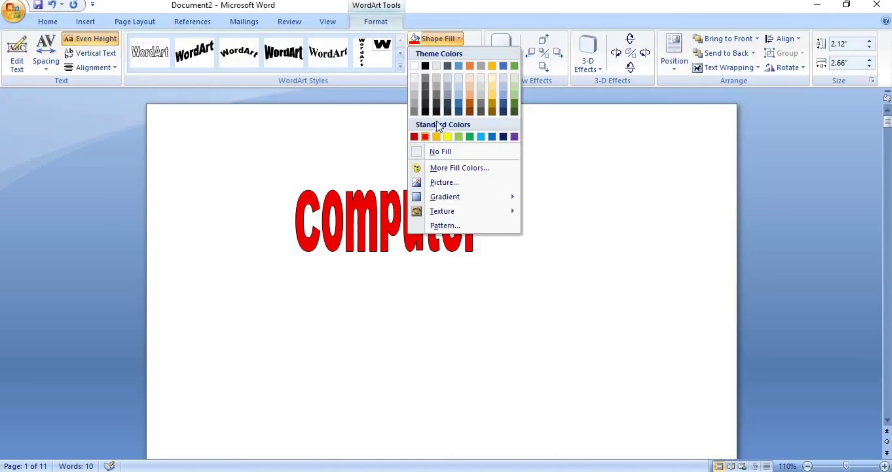
{"action": "left_click", "coordinate": [424, 137]}
{"action": "left_click", "coordinate": [505, 65]}
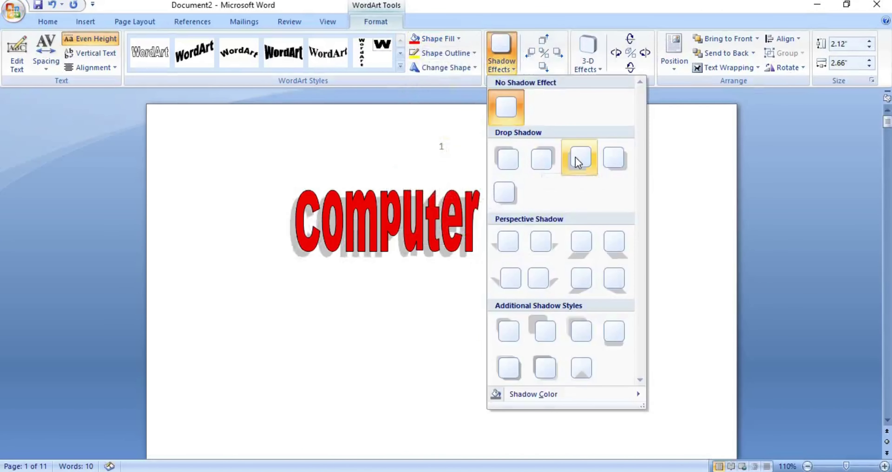
{"action": "left_click", "coordinate": [543, 159]}
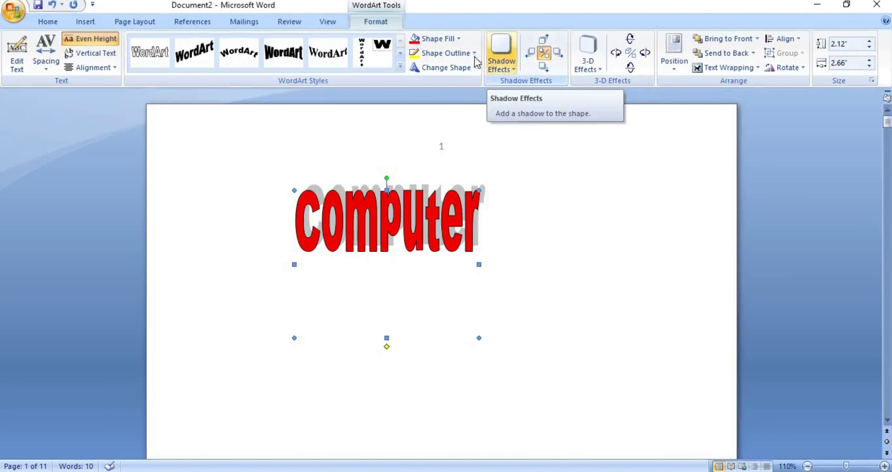
{"action": "left_click", "coordinate": [499, 66]}
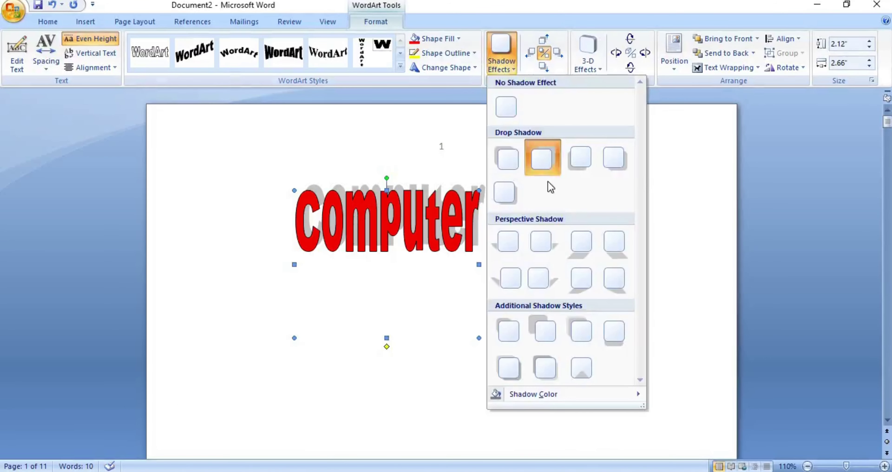
{"action": "mouse_move", "coordinate": [533, 394]}
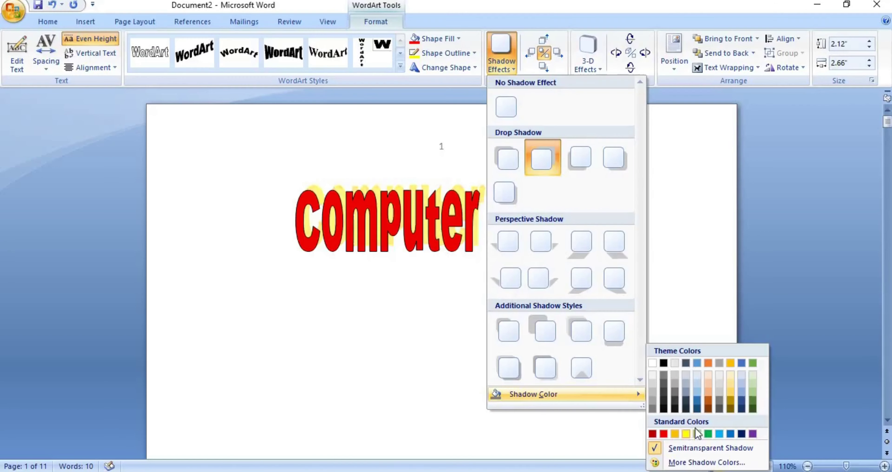
Step: Colour the WordArt shadow blue and nudge it left, right, up and down
{"action": "left_click", "coordinate": [730, 434]}
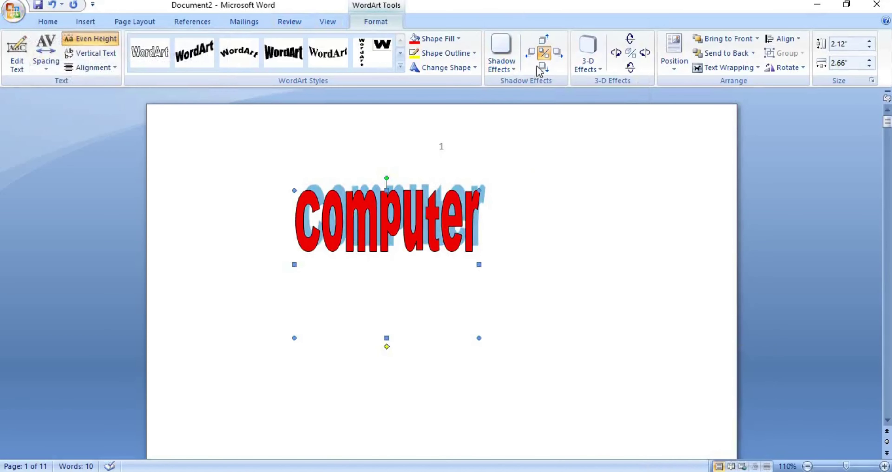
{"action": "left_click", "coordinate": [534, 54]}
{"action": "left_click", "coordinate": [535, 55]}
{"action": "left_click", "coordinate": [535, 54]}
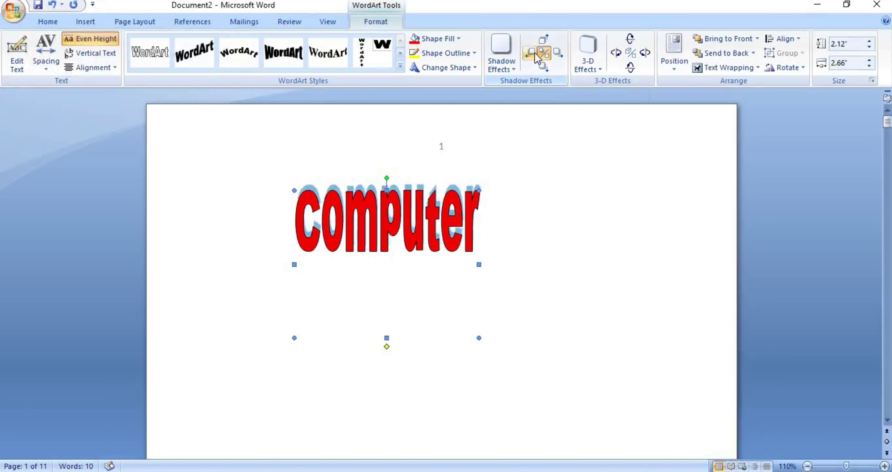
{"action": "left_click", "coordinate": [535, 54]}
{"action": "left_click", "coordinate": [535, 55]}
{"action": "left_click", "coordinate": [535, 54]}
{"action": "left_click", "coordinate": [535, 54]}
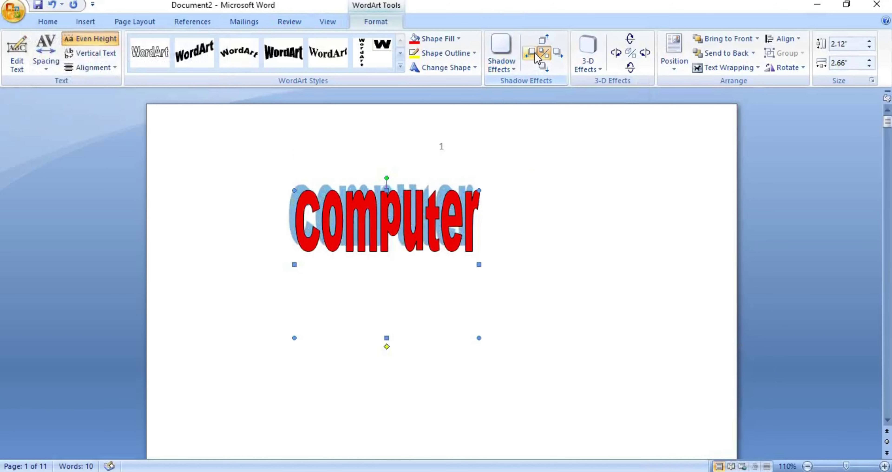
{"action": "left_click", "coordinate": [535, 54]}
{"action": "left_click", "coordinate": [558, 54]}
{"action": "left_click", "coordinate": [558, 54]}
{"action": "left_click", "coordinate": [558, 53]}
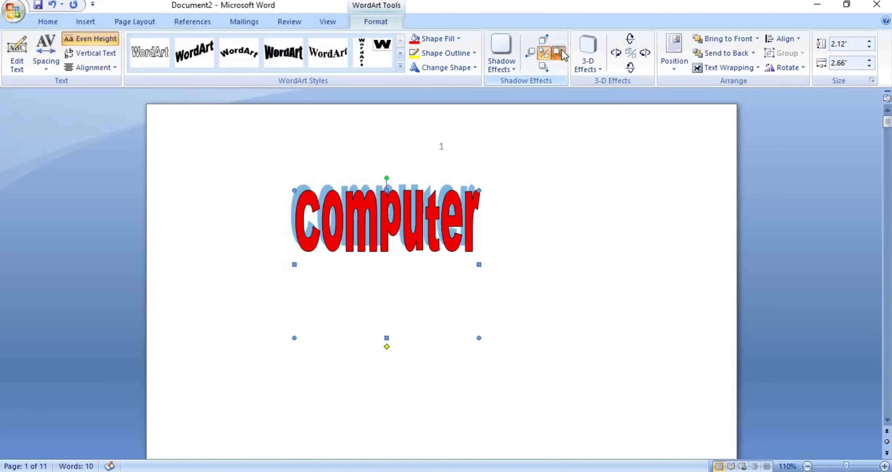
{"action": "left_click", "coordinate": [558, 54]}
{"action": "left_click", "coordinate": [558, 54]}
{"action": "left_click", "coordinate": [544, 39]}
{"action": "left_click", "coordinate": [543, 39]}
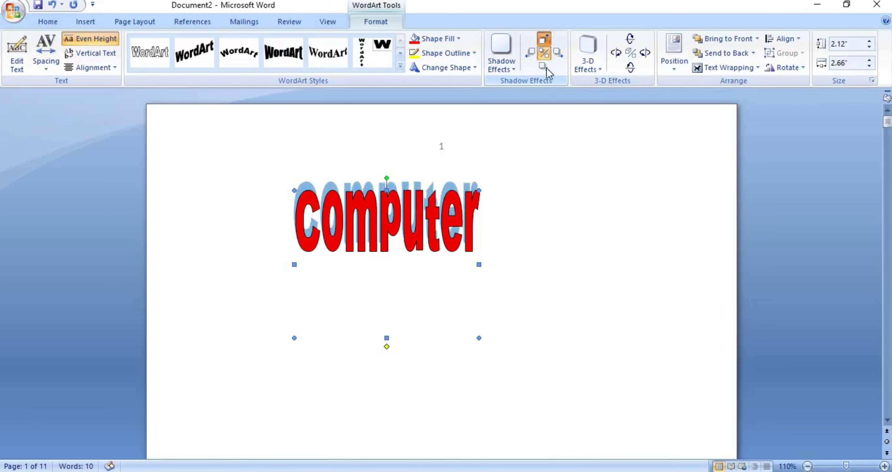
{"action": "left_click", "coordinate": [543, 67]}
{"action": "left_click", "coordinate": [544, 67]}
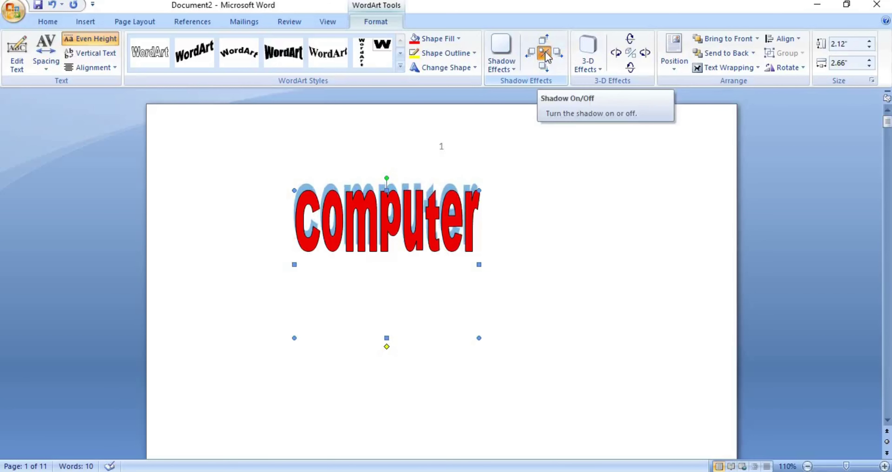
Step: Turn the Computer WordArt's shadow off, leaving plain red letters
{"action": "left_click", "coordinate": [544, 54]}
{"action": "left_click", "coordinate": [544, 54]}
{"action": "left_click", "coordinate": [544, 54]}
{"action": "left_click", "coordinate": [544, 54]}
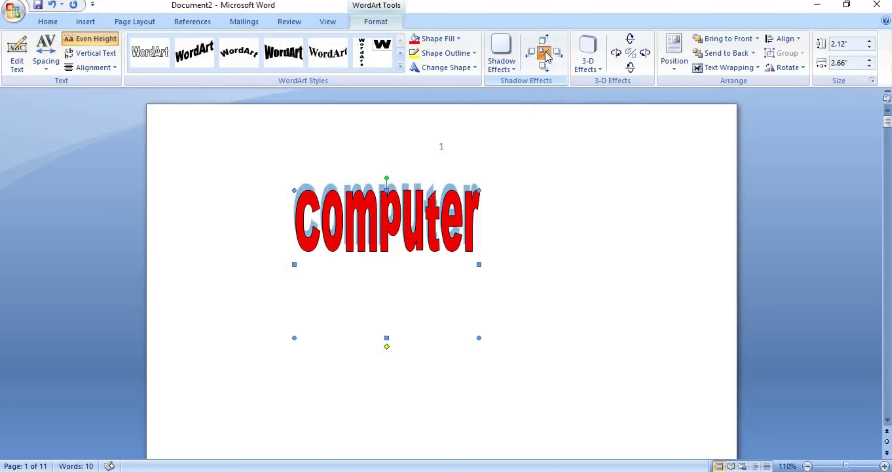
{"action": "left_click", "coordinate": [544, 53]}
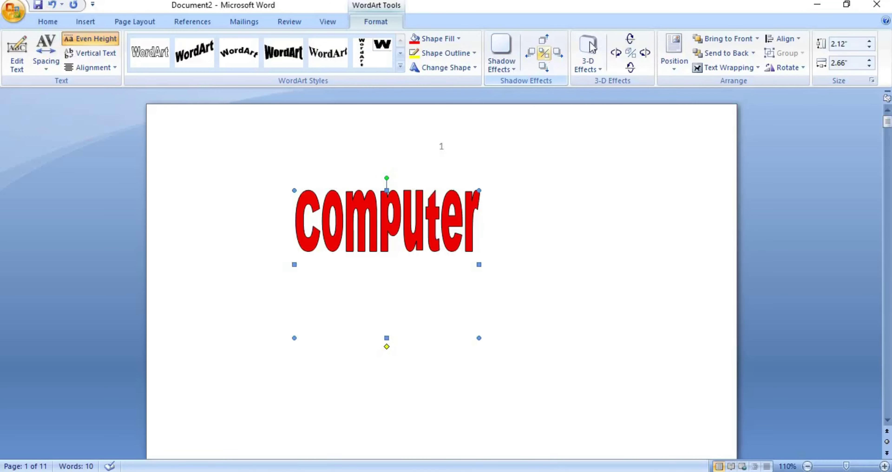
Step: Apply a perspective 3-D effect to the computer WordArt and make its depth yellow
{"action": "left_click", "coordinate": [588, 52]}
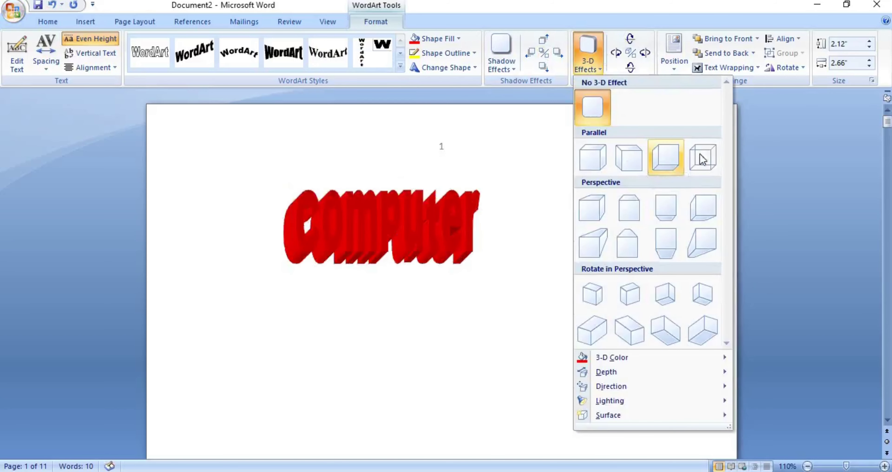
{"action": "left_click", "coordinate": [706, 203]}
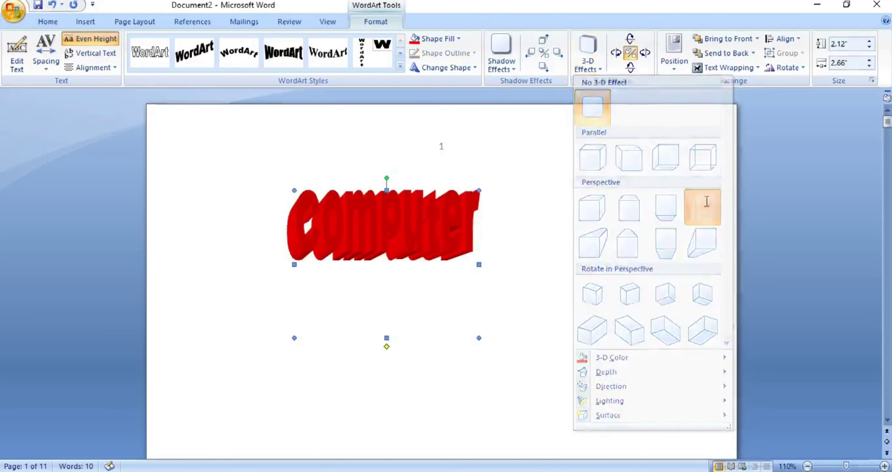
{"action": "left_click", "coordinate": [588, 52]}
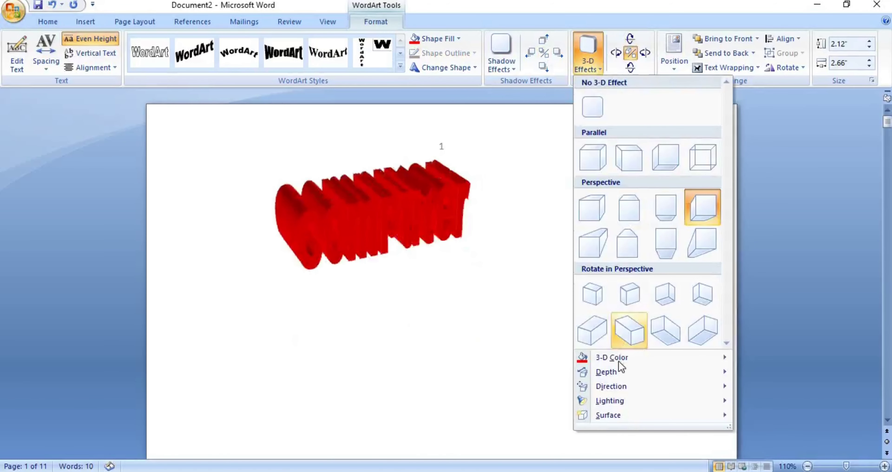
{"action": "mouse_move", "coordinate": [612, 357]}
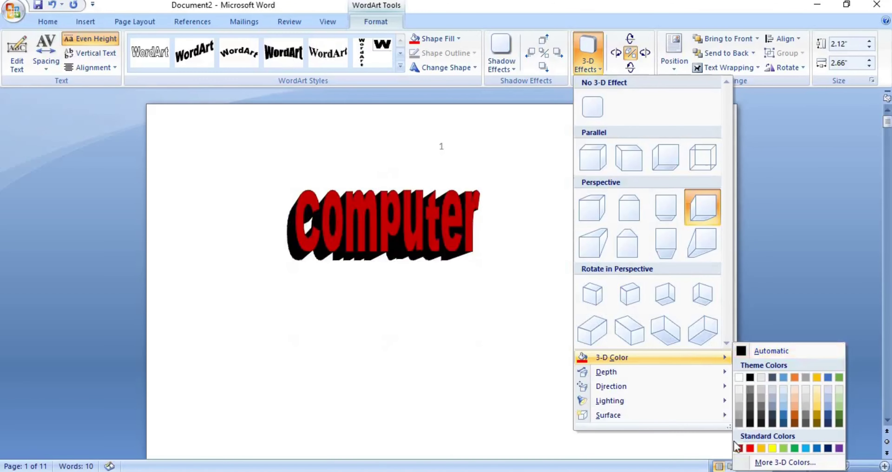
{"action": "left_click", "coordinate": [773, 448]}
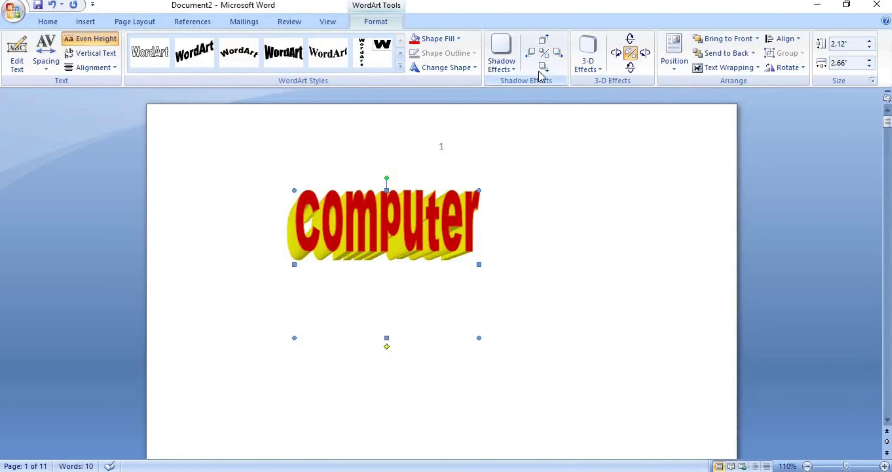
Step: Switch to a downward-fanning perspective extrusion and swing it toward the lower right
{"action": "left_click", "coordinate": [593, 66]}
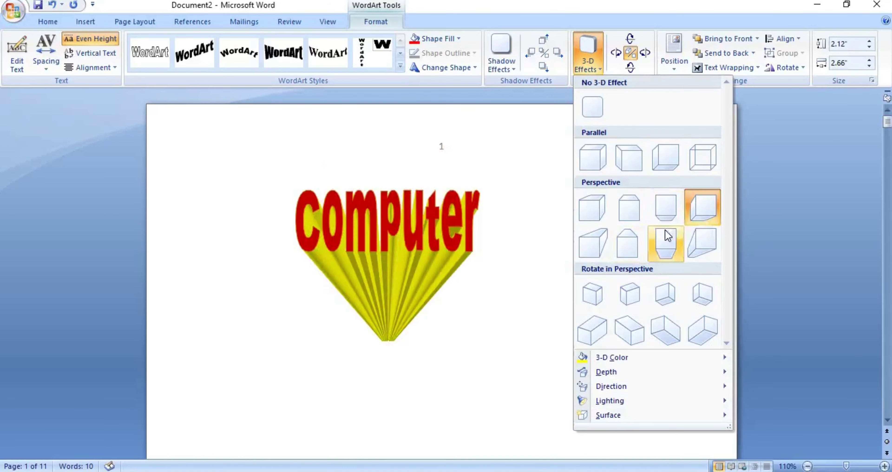
{"action": "left_click", "coordinate": [667, 239]}
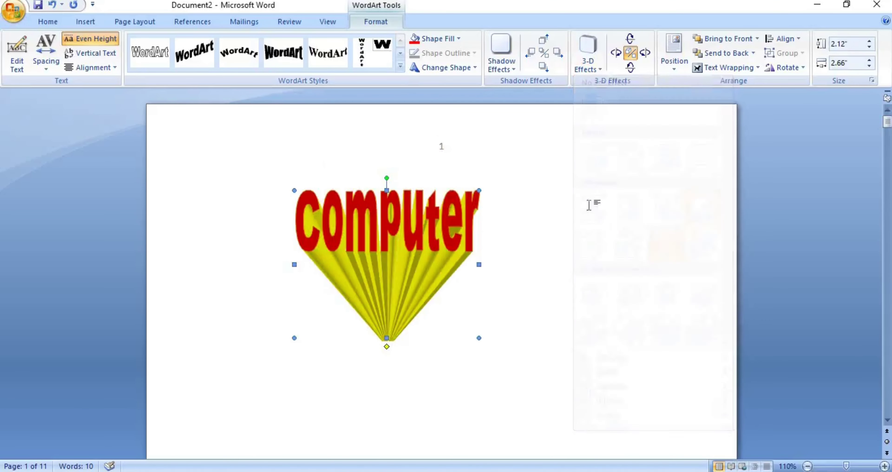
{"action": "left_click", "coordinate": [638, 54]}
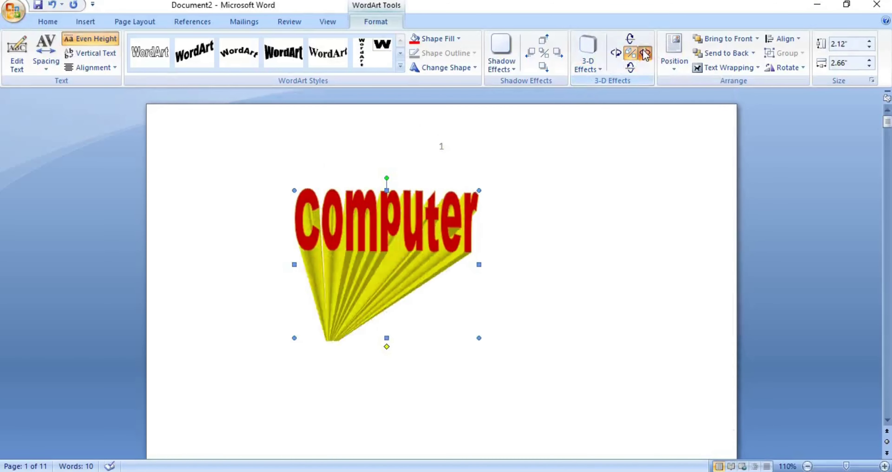
{"action": "left_click", "coordinate": [616, 53]}
{"action": "left_click", "coordinate": [617, 54]}
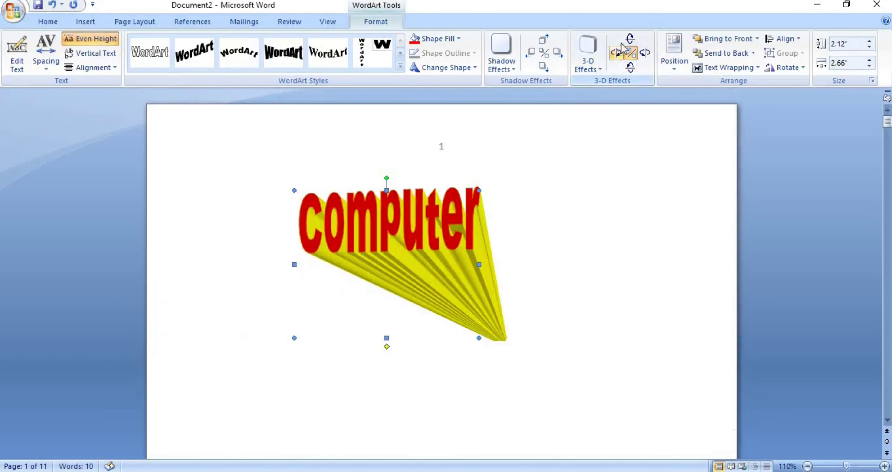
Step: Fine-tune the extrusion tilt, steeper then shorter, and check the finished WordArt
{"action": "left_click", "coordinate": [630, 37]}
{"action": "left_click", "coordinate": [630, 37]}
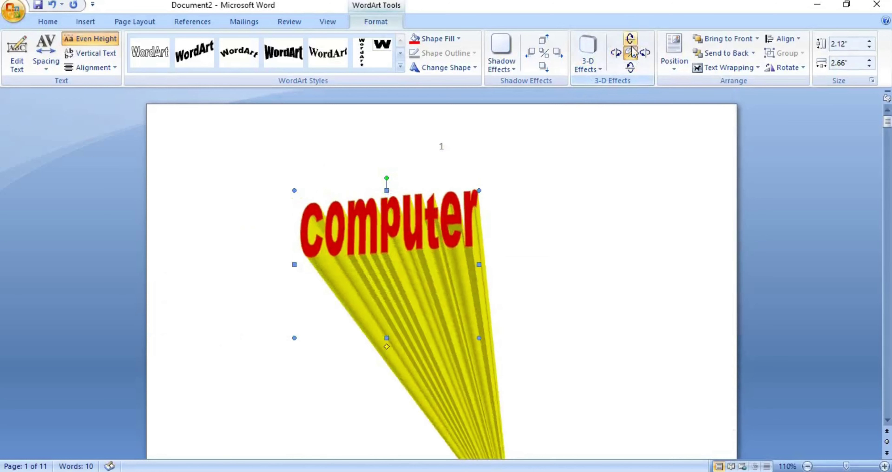
{"action": "left_click", "coordinate": [630, 68]}
{"action": "left_click", "coordinate": [630, 68]}
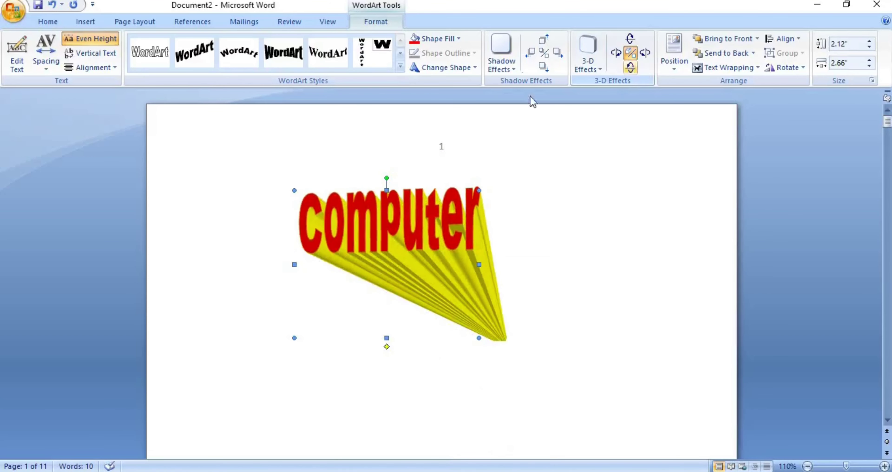
{"action": "left_click", "coordinate": [633, 229]}
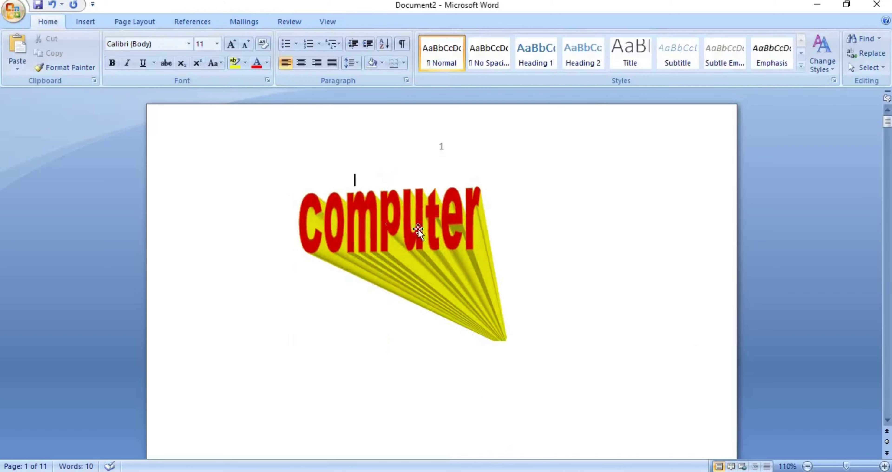
{"action": "left_click", "coordinate": [403, 217]}
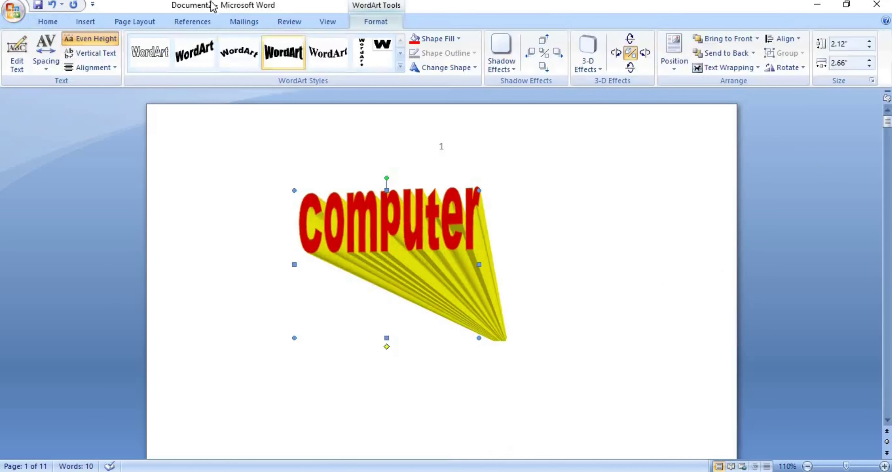
{"action": "left_click", "coordinate": [86, 22]}
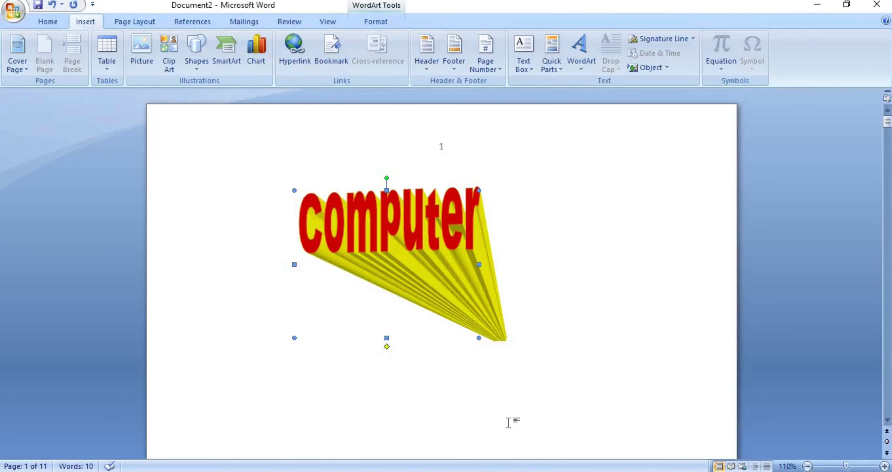
Step: Delete the WordArt and enter =rand() to generate three sample paragraphs (195 words)
{"action": "key", "text": "Delete"}
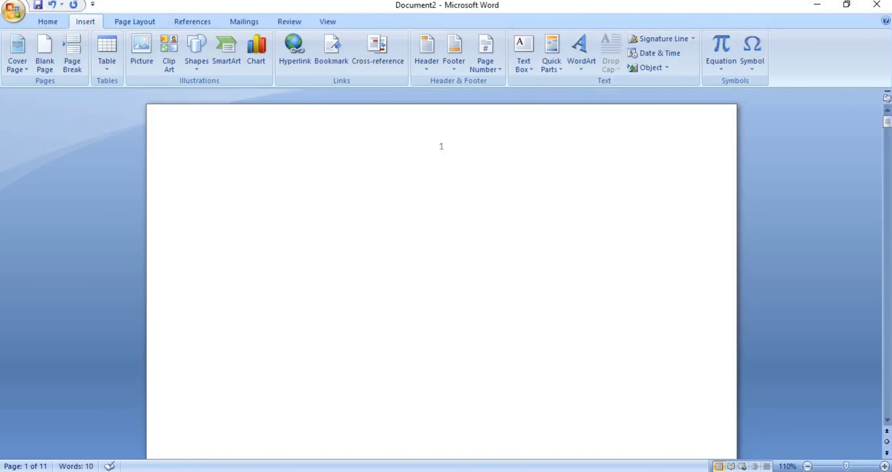
{"action": "type", "text": "=ran"}
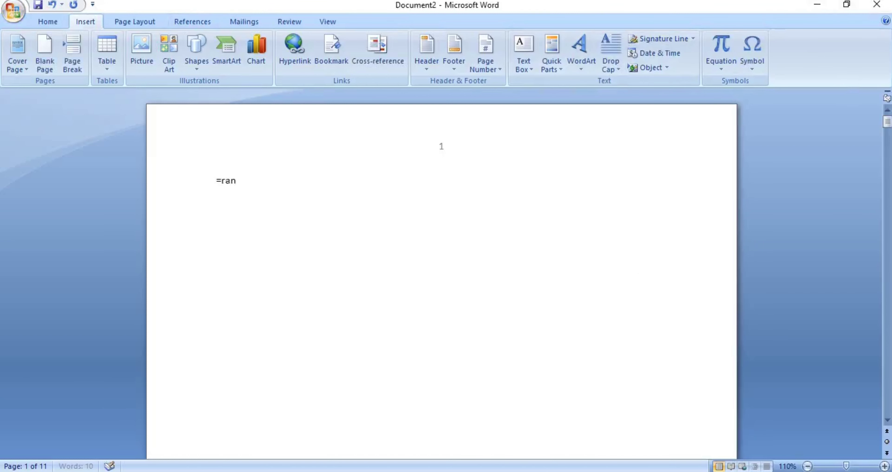
{"action": "type", "text": "("}
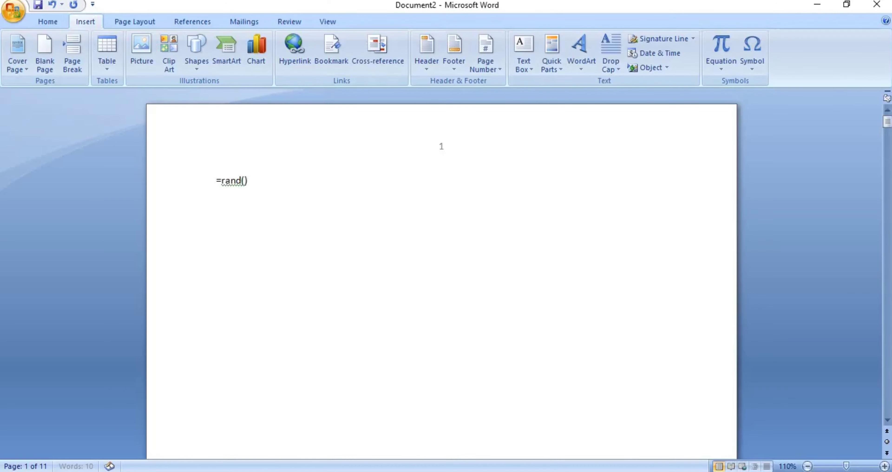
{"action": "type", "text": ")"}
{"action": "key", "text": "Return"}
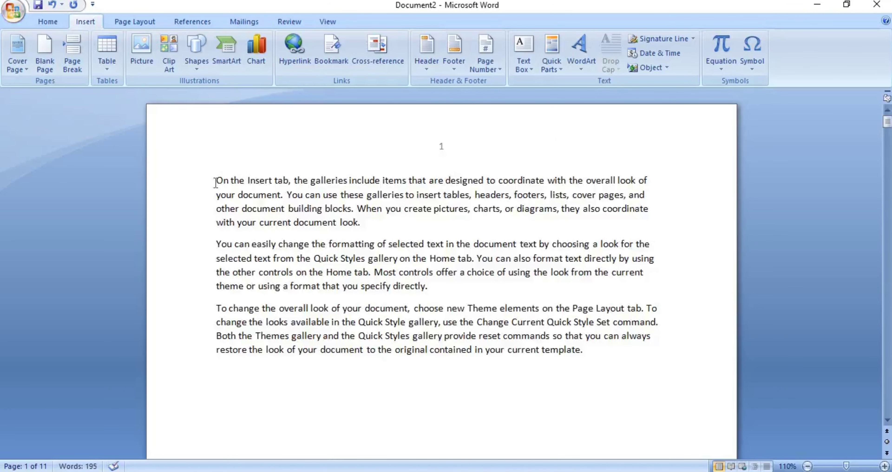
Step: Make the first paragraph's O a Dropped capital
{"action": "left_click_drag", "start_coordinate": [234, 191], "coordinate": [666, 353]}
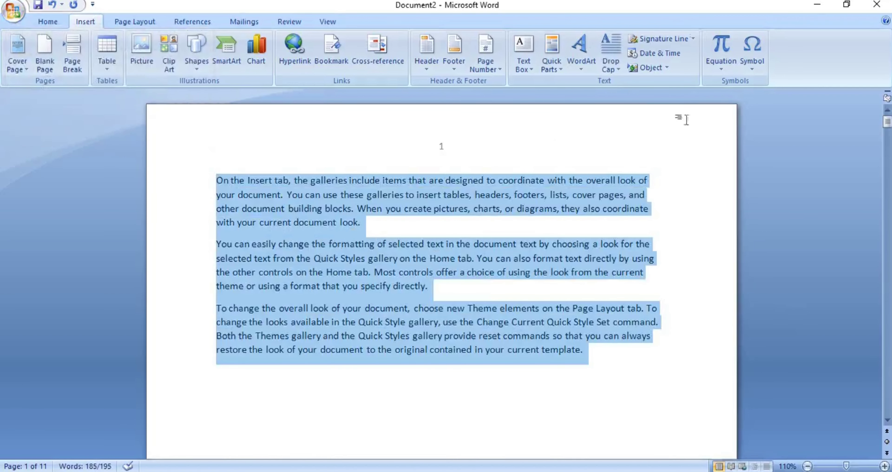
{"action": "left_click", "coordinate": [616, 71]}
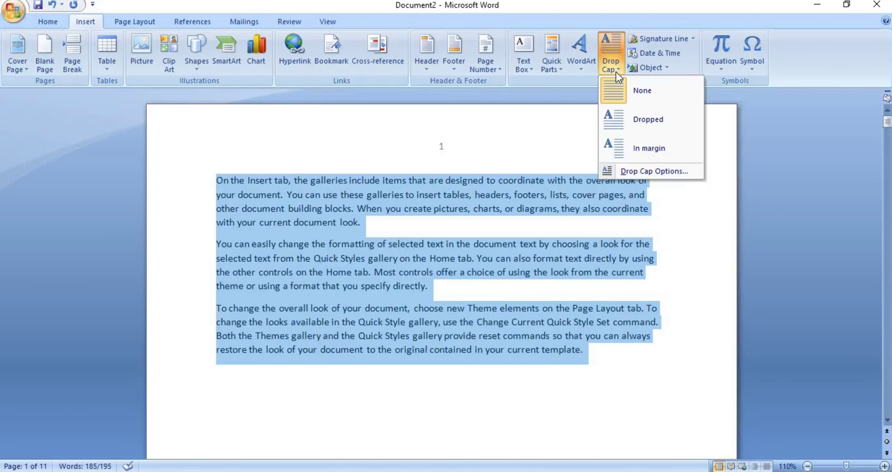
{"action": "left_click", "coordinate": [649, 121]}
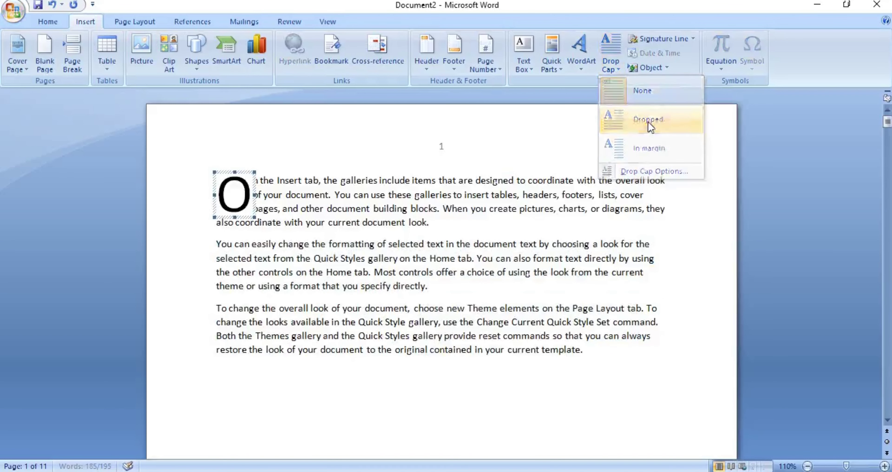
{"action": "left_click", "coordinate": [355, 371]}
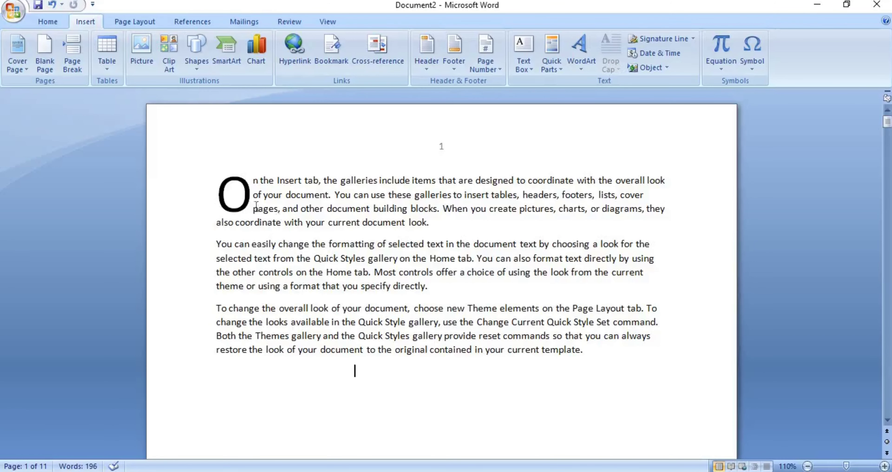
Step: Give the second paragraph's Y an In margin drop cap
{"action": "left_click_drag", "start_coordinate": [224, 177], "coordinate": [478, 226]}
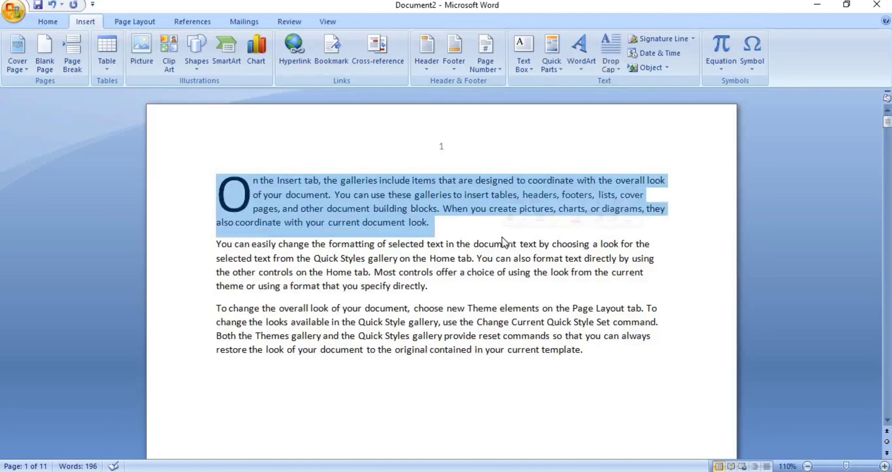
{"action": "left_click", "coordinate": [478, 227]}
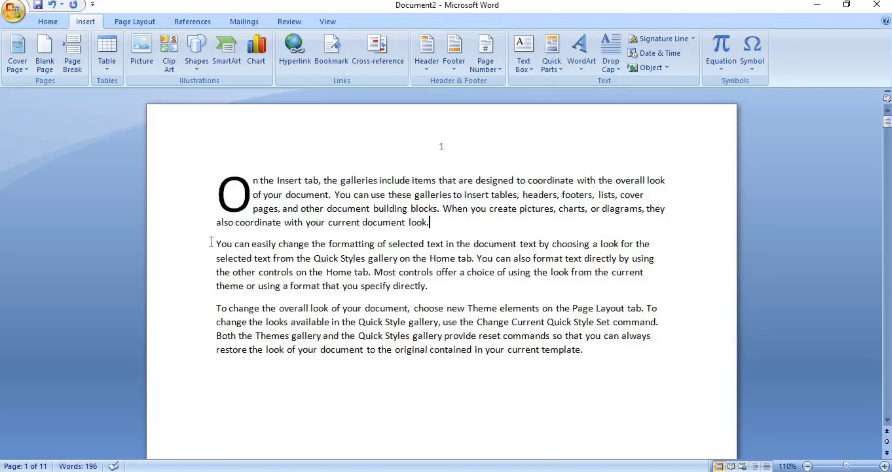
{"action": "left_click_drag", "start_coordinate": [211, 241], "coordinate": [553, 295]}
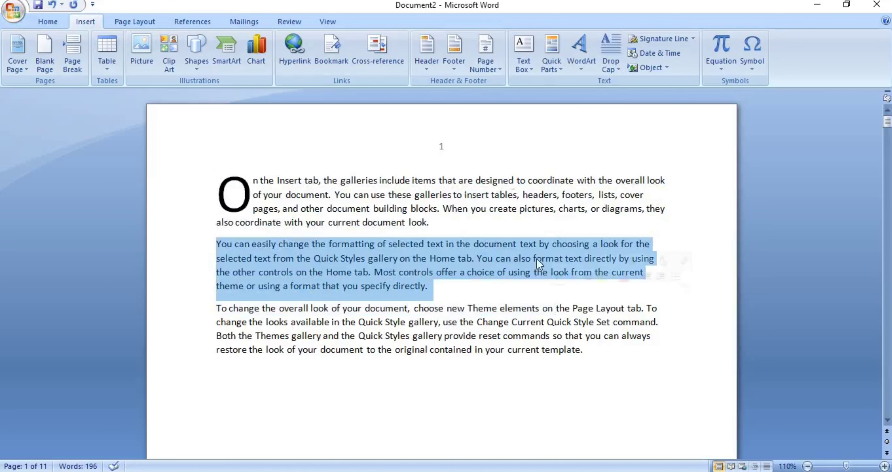
{"action": "left_click", "coordinate": [607, 67]}
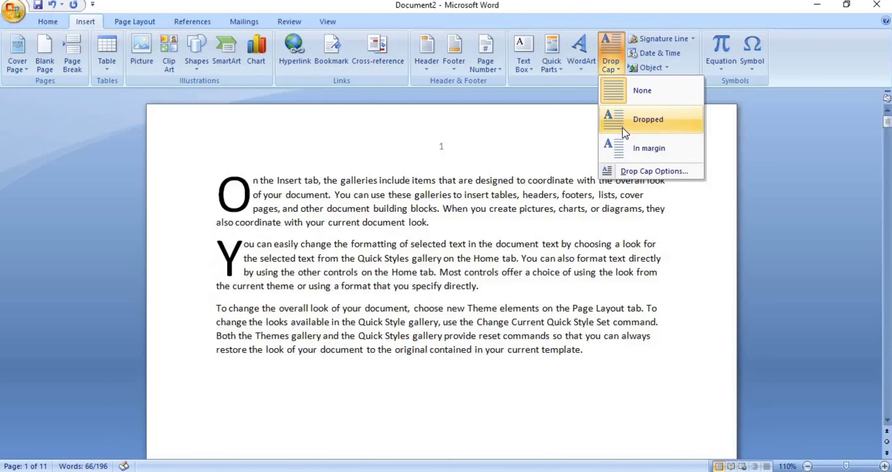
{"action": "left_click", "coordinate": [623, 156]}
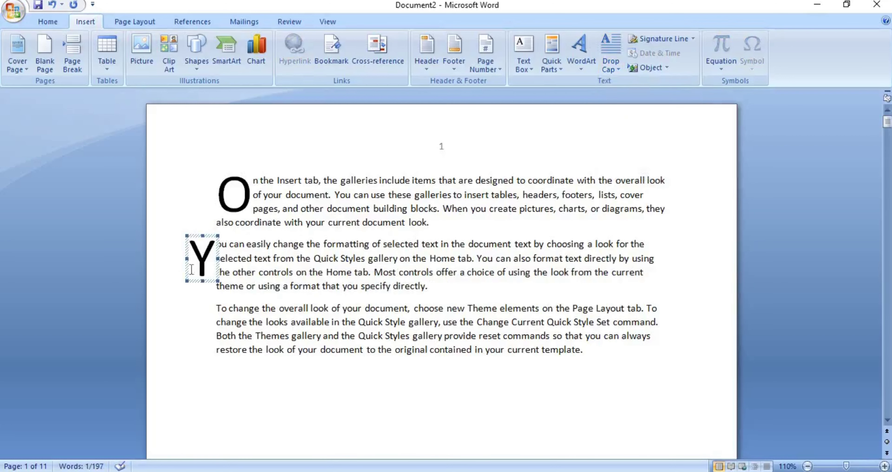
{"action": "left_click", "coordinate": [327, 21]}
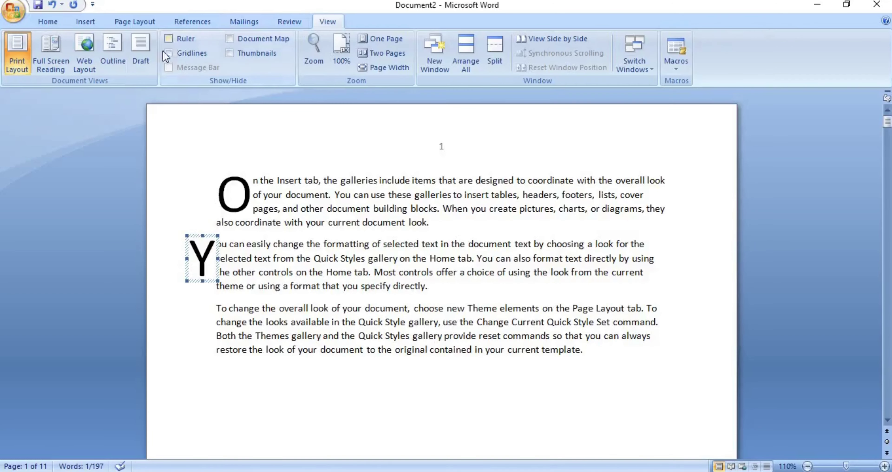
Step: Turn on the rulers and select the third paragraph
{"action": "left_click", "coordinate": [168, 39]}
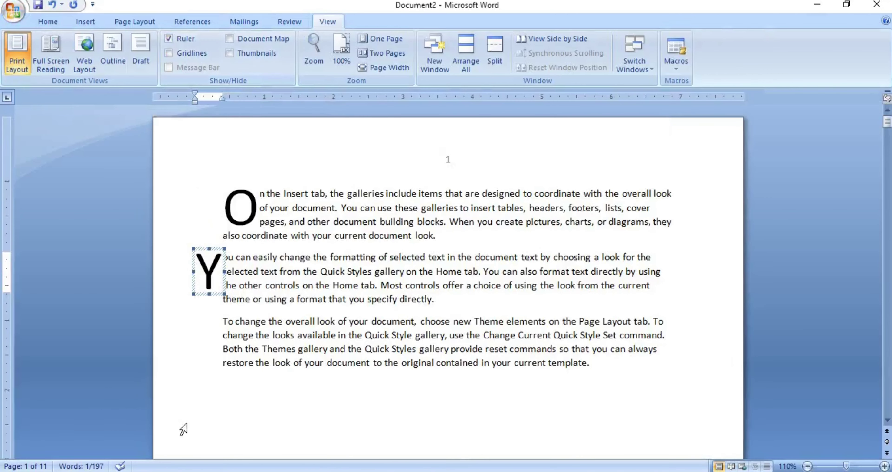
{"action": "left_click", "coordinate": [183, 426]}
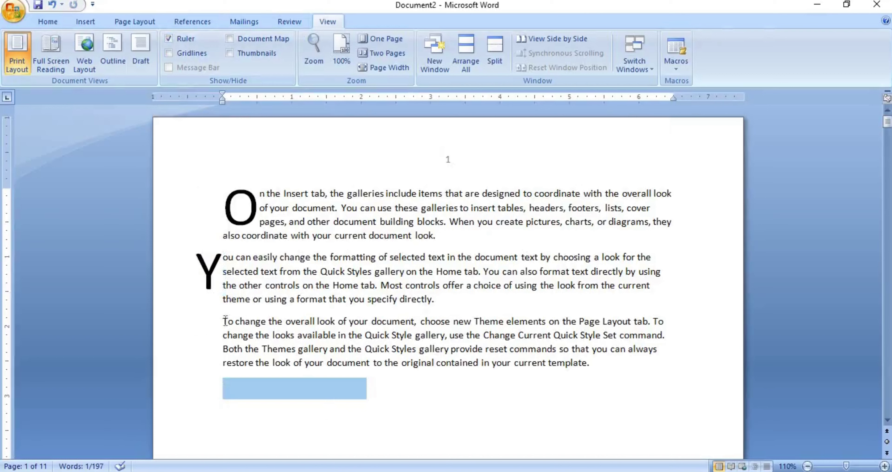
{"action": "left_click_drag", "start_coordinate": [226, 321], "coordinate": [632, 367]}
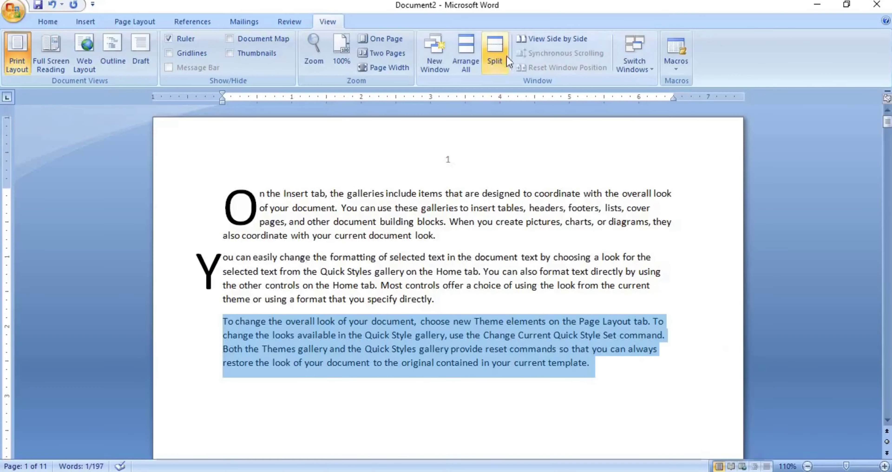
Step: Review the Drop Cap Options dialog for the third paragraph and cancel without changes
{"action": "left_click", "coordinate": [91, 21]}
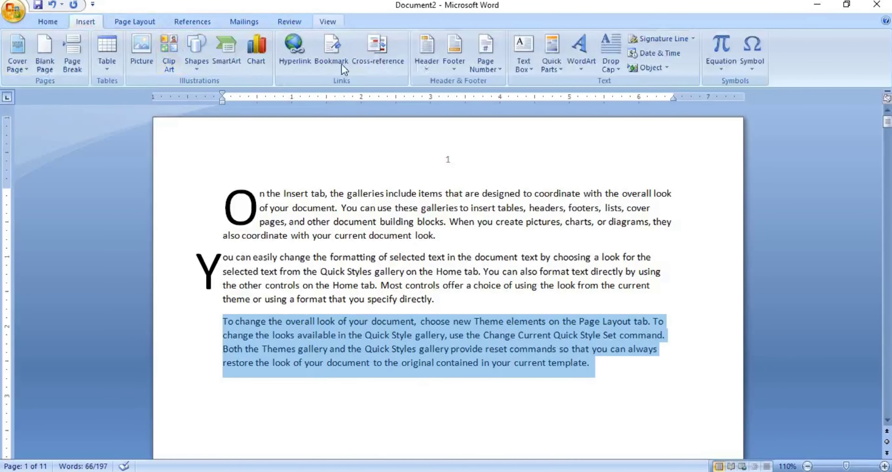
{"action": "left_click", "coordinate": [612, 69]}
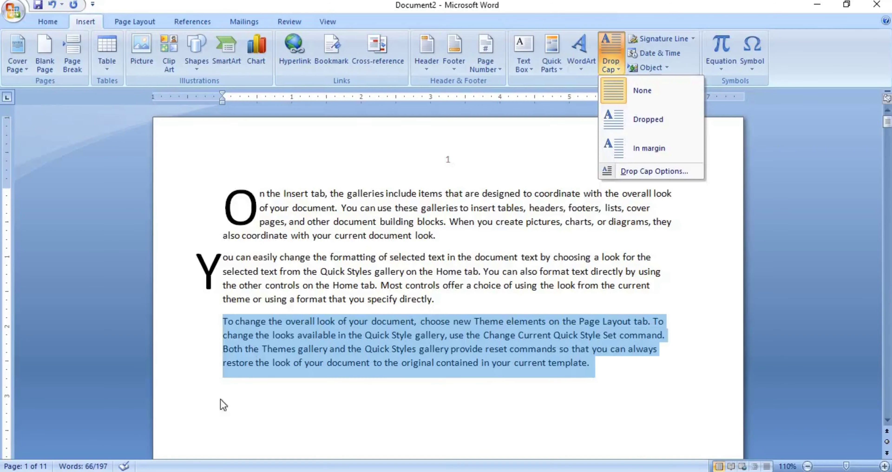
{"action": "left_click", "coordinate": [209, 255]}
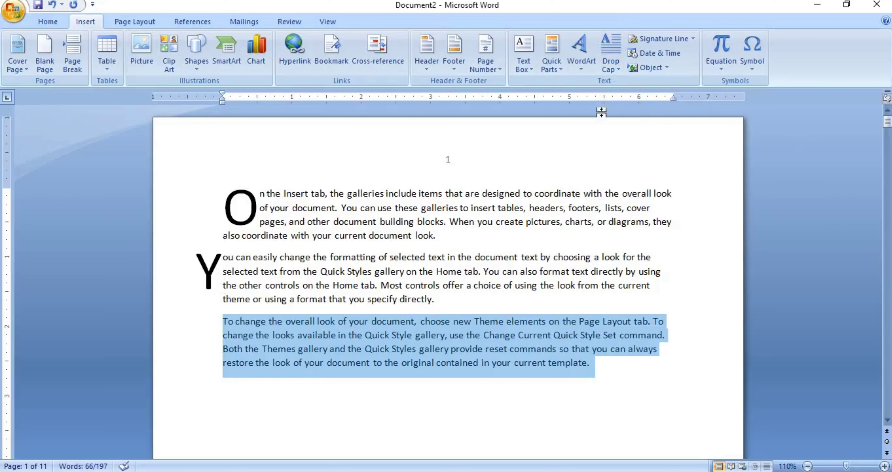
{"action": "left_click", "coordinate": [610, 66]}
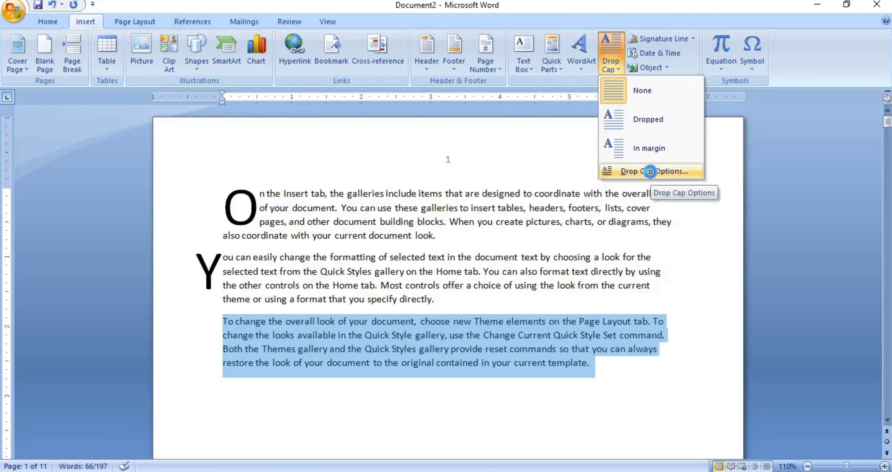
{"action": "left_click", "coordinate": [652, 173]}
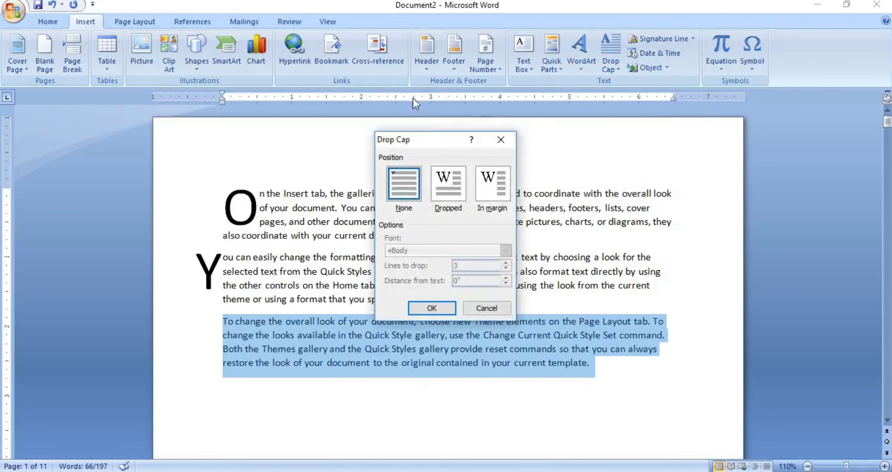
{"action": "left_click_drag", "start_coordinate": [439, 143], "coordinate": [387, 75]}
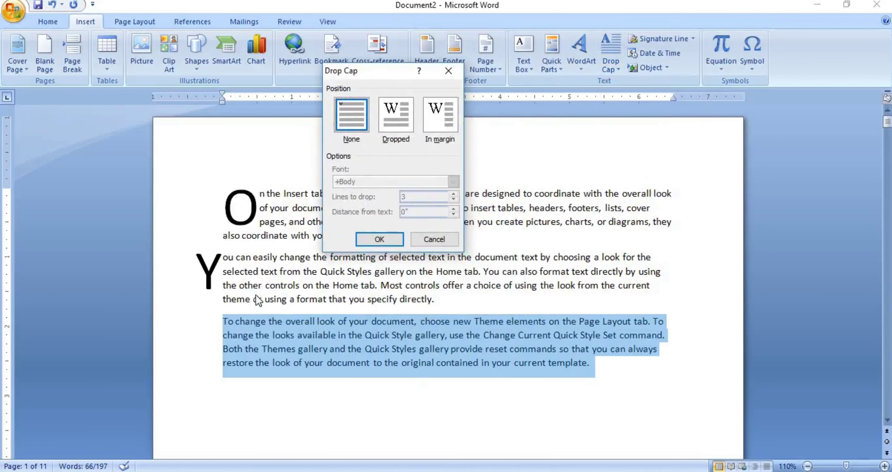
{"action": "left_click", "coordinate": [434, 239]}
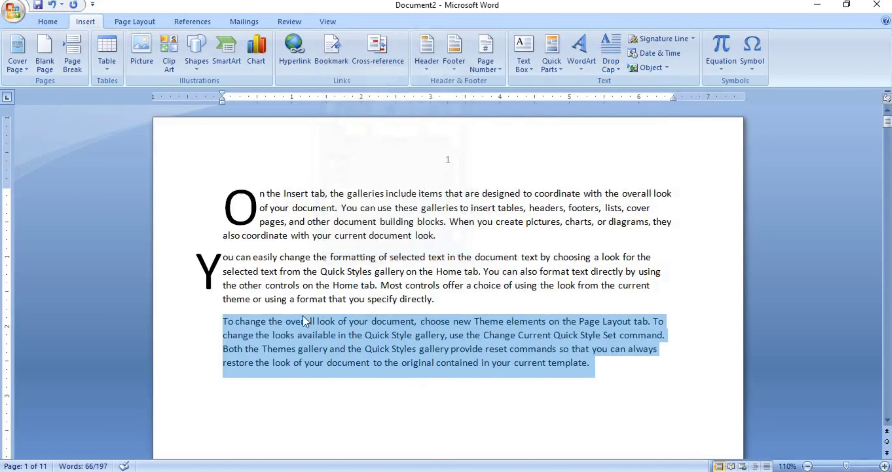
{"action": "left_click", "coordinate": [305, 321]}
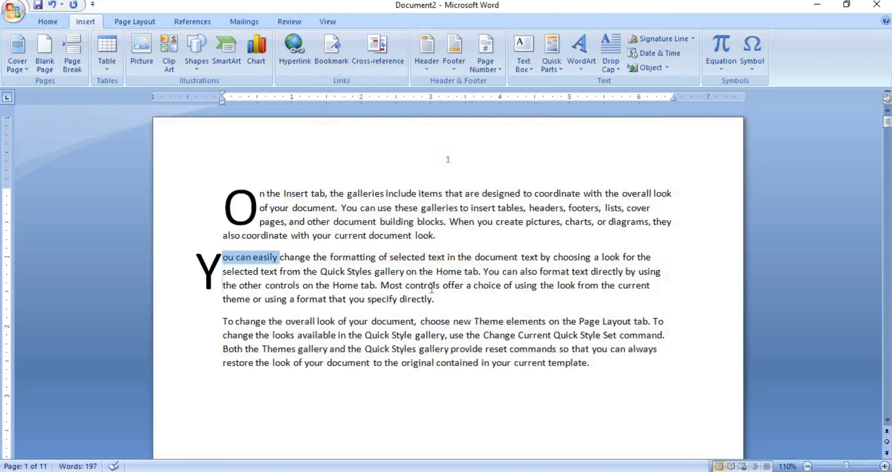
Step: Set the second paragraph's margin drop cap to drop 2 lines in Drop Cap Options
{"action": "left_click_drag", "start_coordinate": [220, 255], "coordinate": [465, 295]}
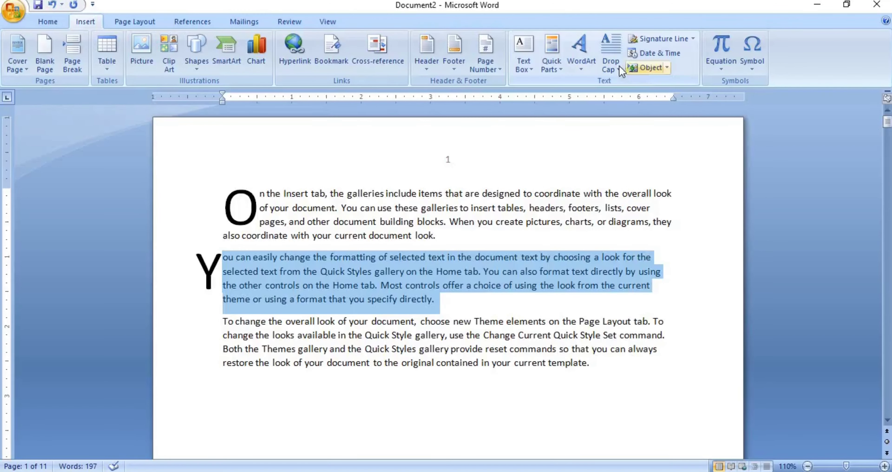
{"action": "left_click", "coordinate": [610, 64]}
{"action": "left_click", "coordinate": [649, 178]}
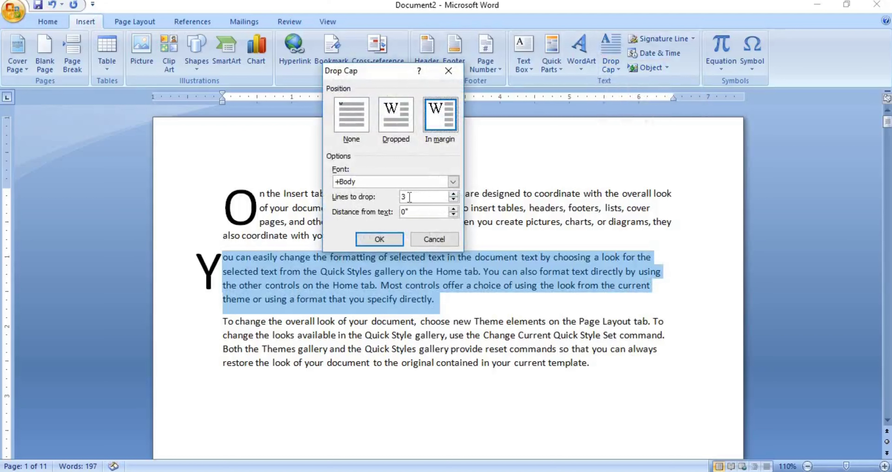
{"action": "left_click", "coordinate": [454, 194]}
{"action": "left_click", "coordinate": [454, 200]}
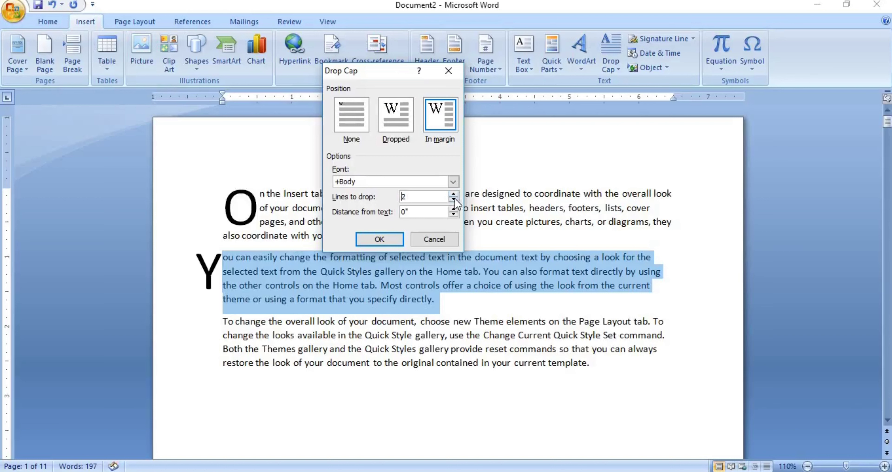
{"action": "left_click", "coordinate": [390, 236]}
{"action": "left_click", "coordinate": [253, 272]}
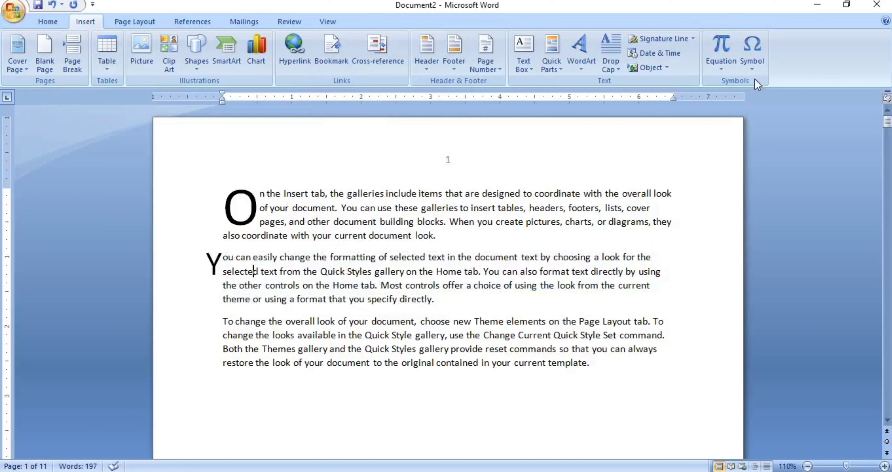
Step: Increase the second paragraph's margin drop cap to span 4 lines
{"action": "left_click", "coordinate": [617, 72]}
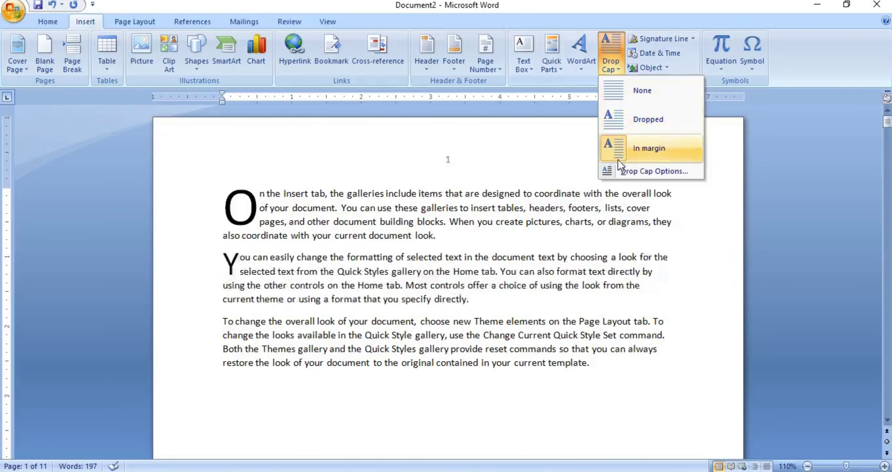
{"action": "left_click", "coordinate": [637, 173]}
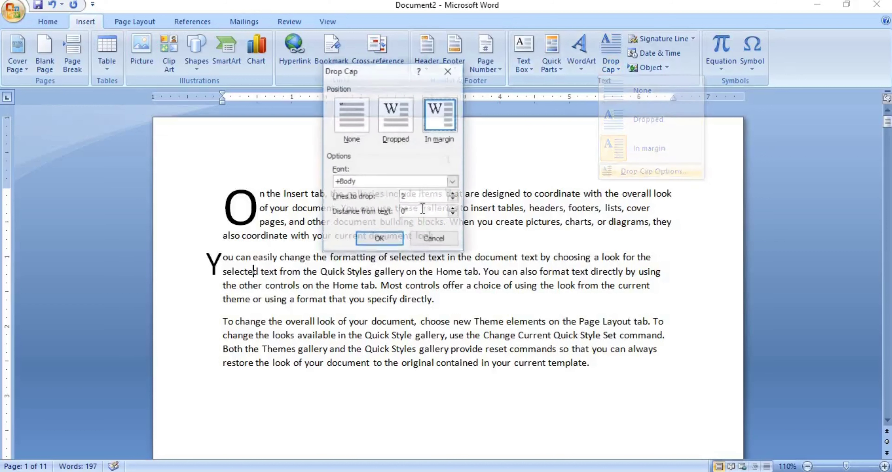
{"action": "left_click", "coordinate": [453, 194]}
{"action": "left_click", "coordinate": [454, 194]}
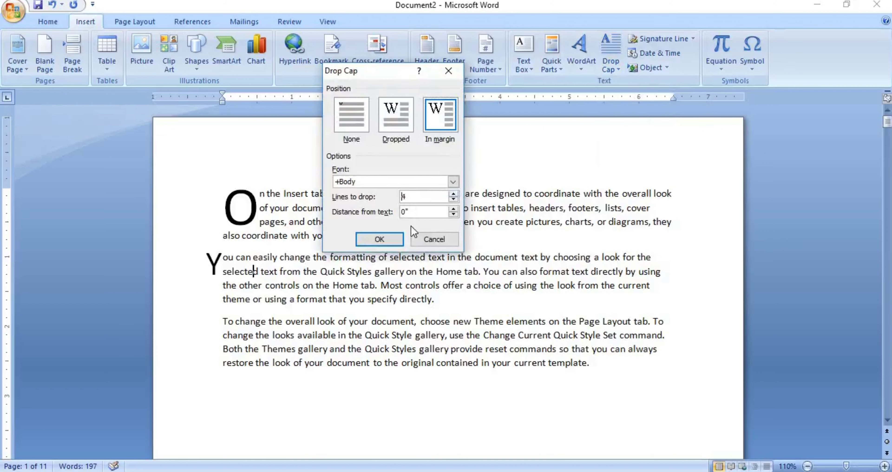
{"action": "left_click", "coordinate": [385, 238]}
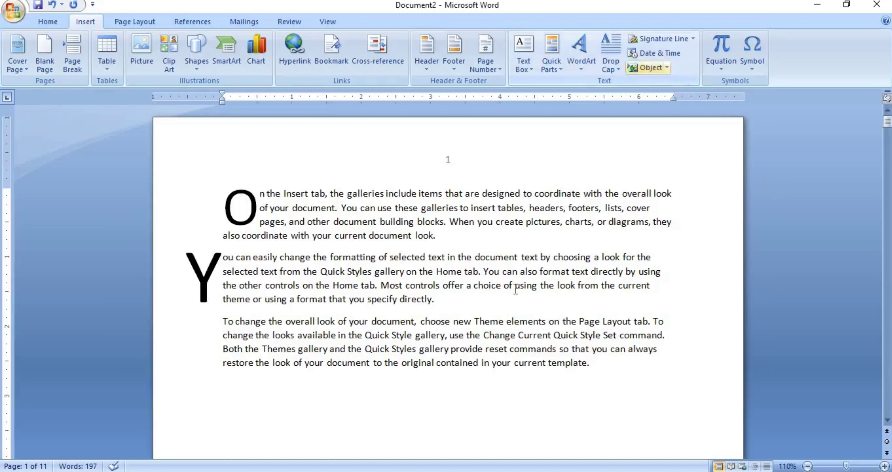
Step: Add a line after the third paragraph and insert the date in '2 February 2023' format
{"action": "left_click", "coordinate": [613, 363]}
{"action": "key", "text": "Return"}
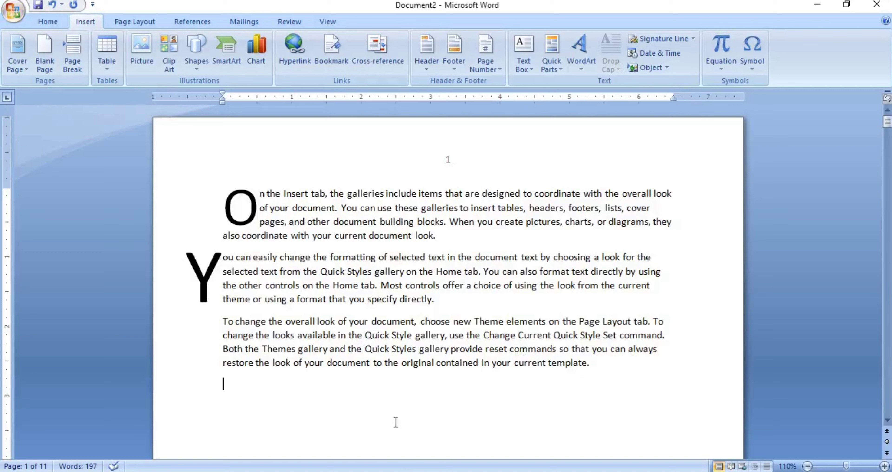
{"action": "left_click", "coordinate": [657, 54]}
{"action": "left_click_drag", "start_coordinate": [490, 124], "coordinate": [490, 86]}
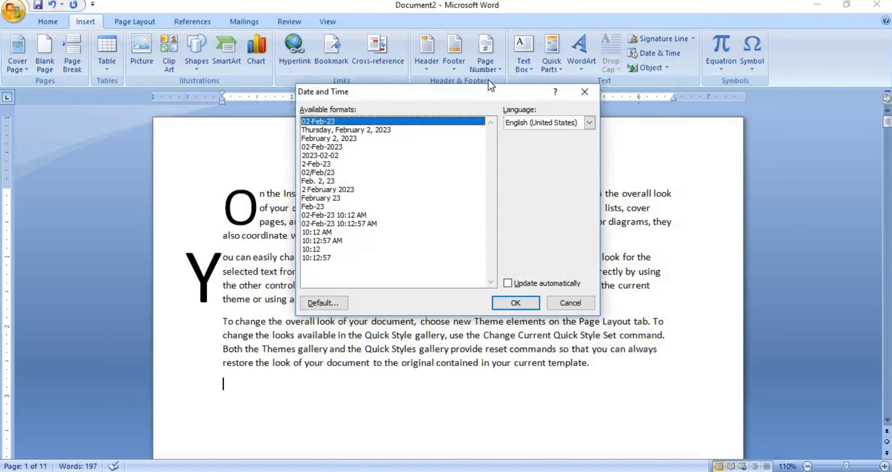
{"action": "left_click_drag", "start_coordinate": [341, 135], "coordinate": [312, 204]}
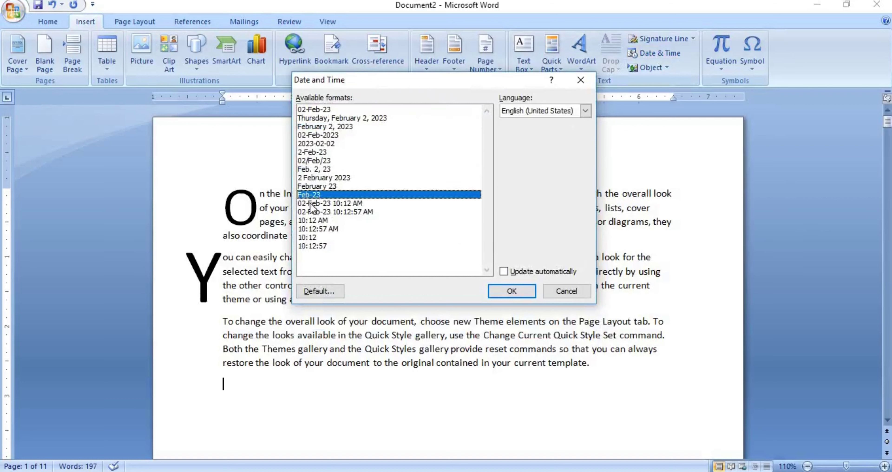
{"action": "left_click", "coordinate": [326, 178]}
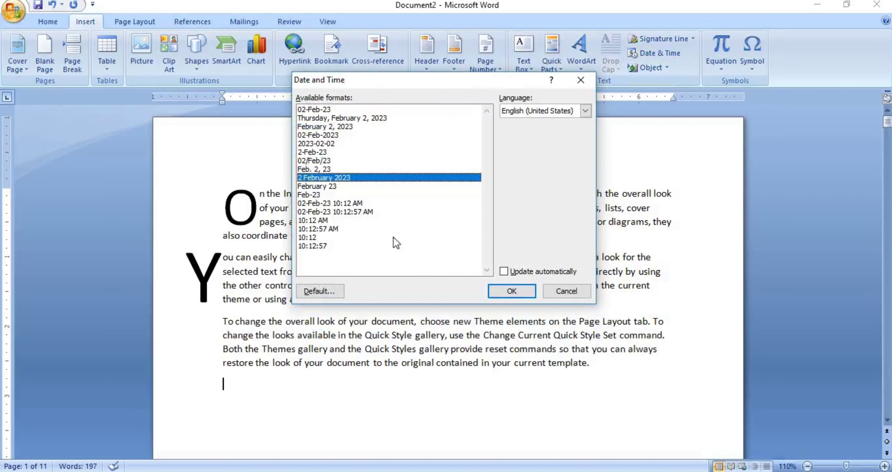
{"action": "left_click", "coordinate": [511, 291]}
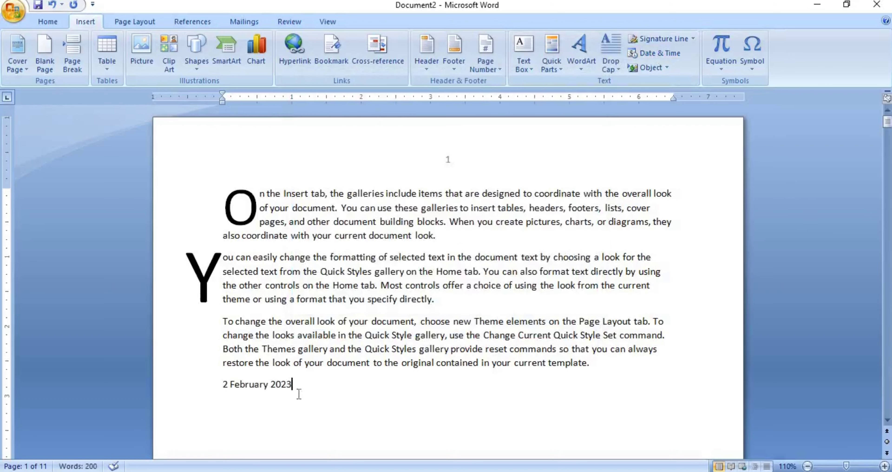
Step: Embed a new Bitmap Image object on a fresh line below the date
{"action": "triple_click", "coordinate": [224, 384]}
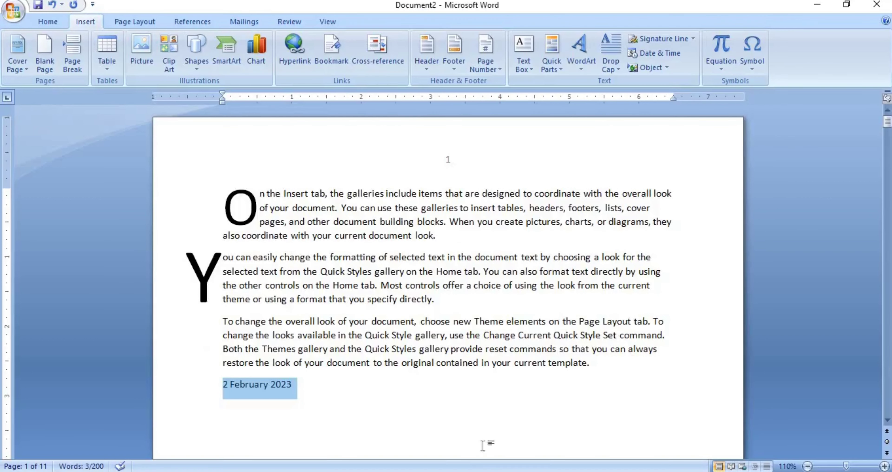
{"action": "left_click", "coordinate": [352, 401]}
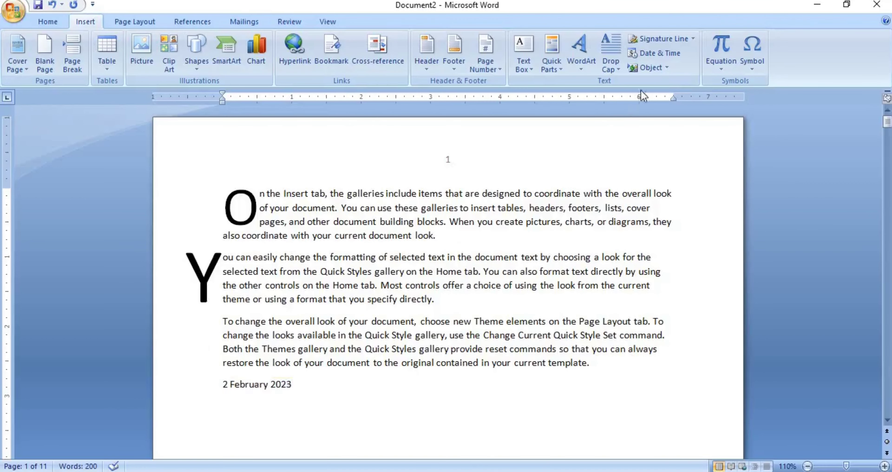
{"action": "left_click", "coordinate": [667, 68]}
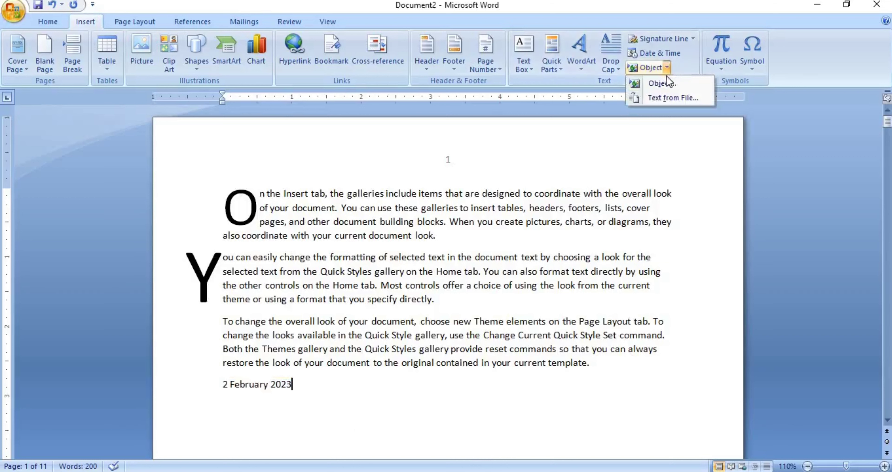
{"action": "left_click", "coordinate": [315, 395]}
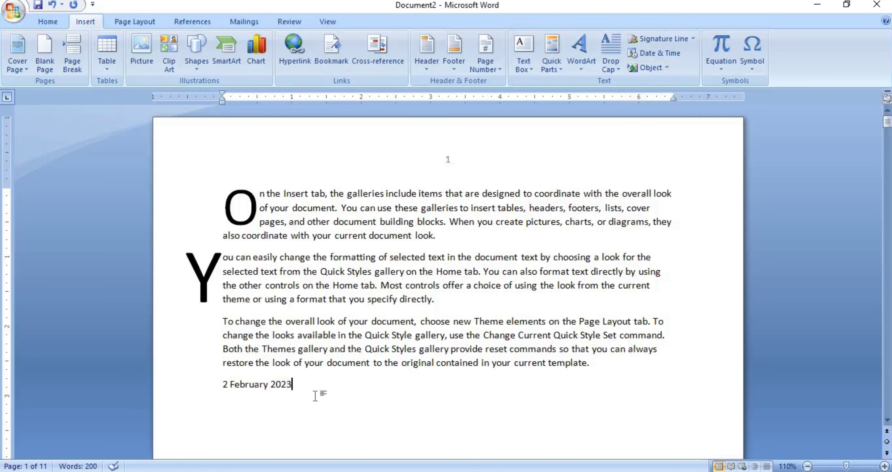
{"action": "key", "text": "Return"}
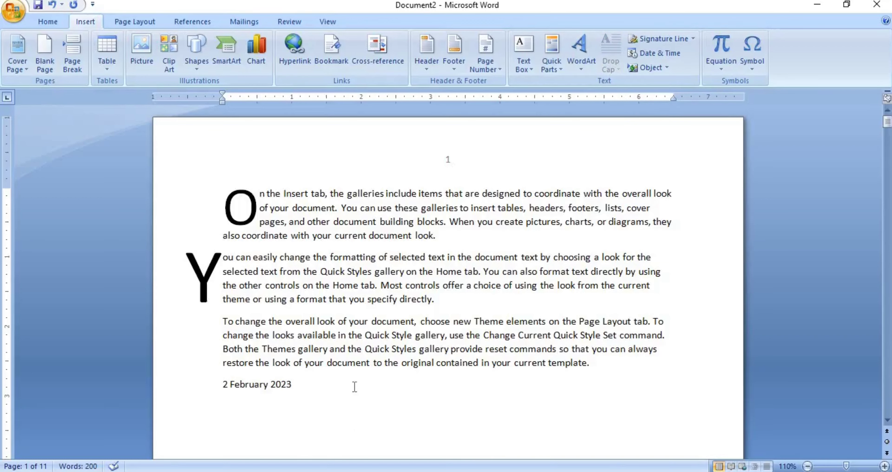
{"action": "left_click", "coordinate": [666, 68]}
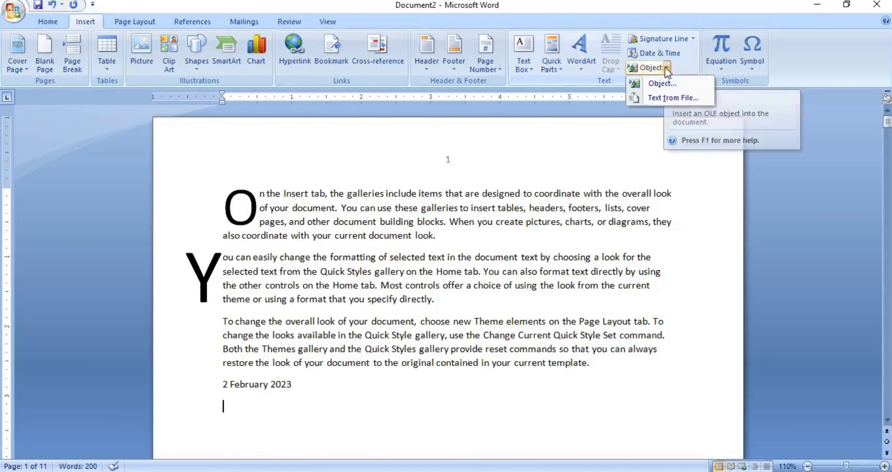
{"action": "left_click", "coordinate": [661, 84]}
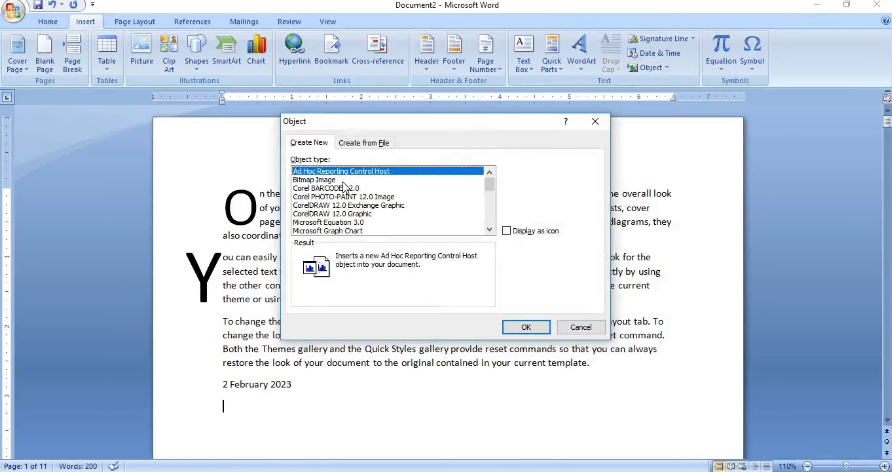
{"action": "left_click", "coordinate": [311, 180]}
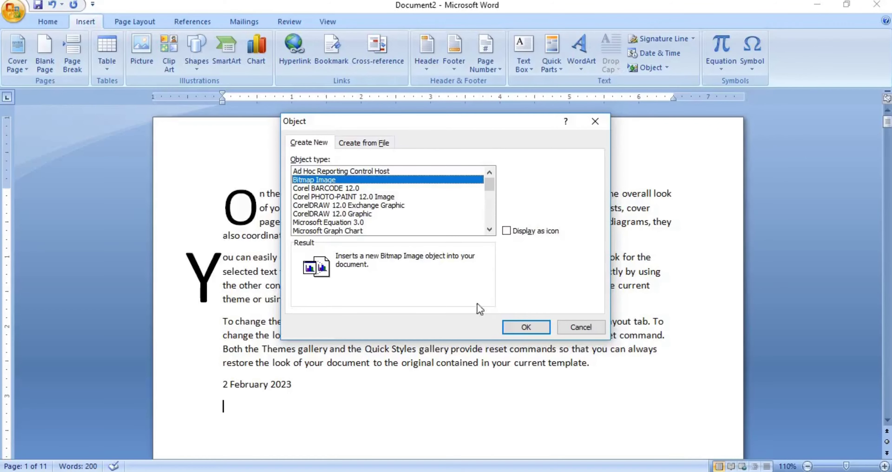
{"action": "left_click", "coordinate": [521, 327]}
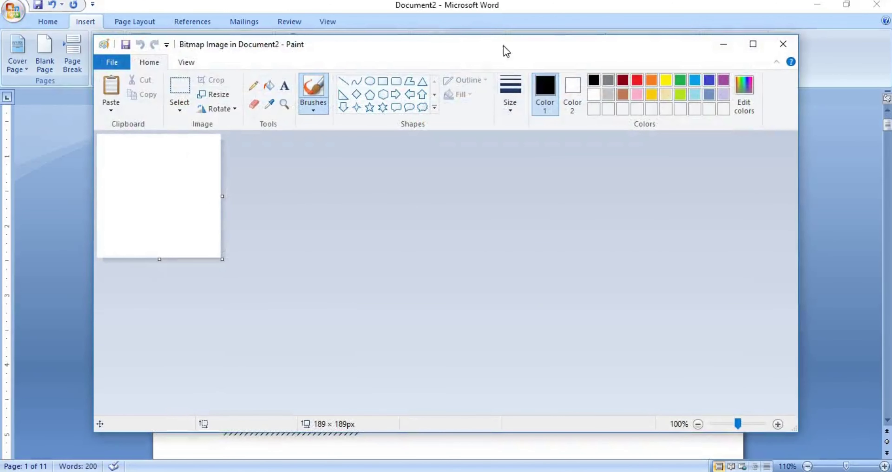
Step: Enlarge the Paint canvas to 648 × 344, draw an orange-filled rectangle, and close Paint
{"action": "left_click_drag", "start_coordinate": [222, 260], "coordinate": [522, 361]}
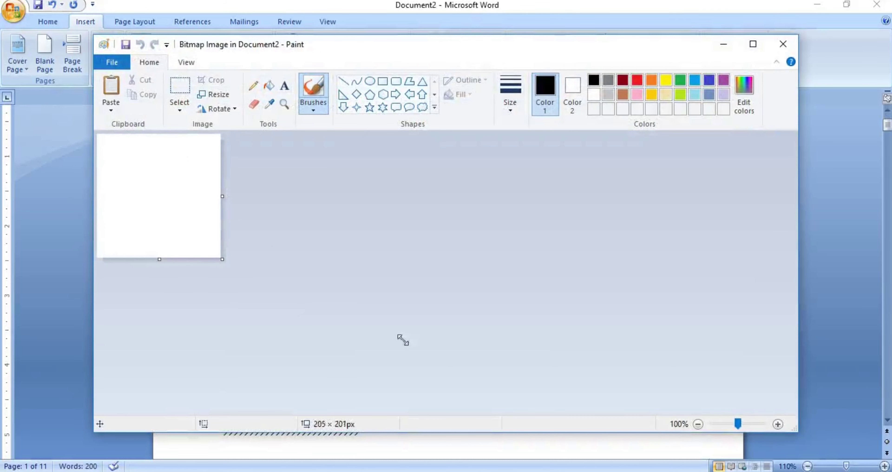
{"action": "left_click", "coordinate": [382, 81]}
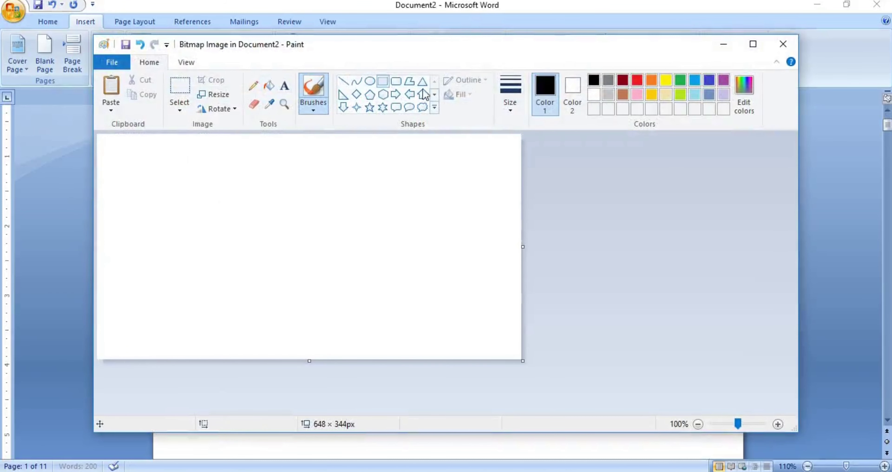
{"action": "left_click_drag", "start_coordinate": [237, 156], "coordinate": [365, 238]}
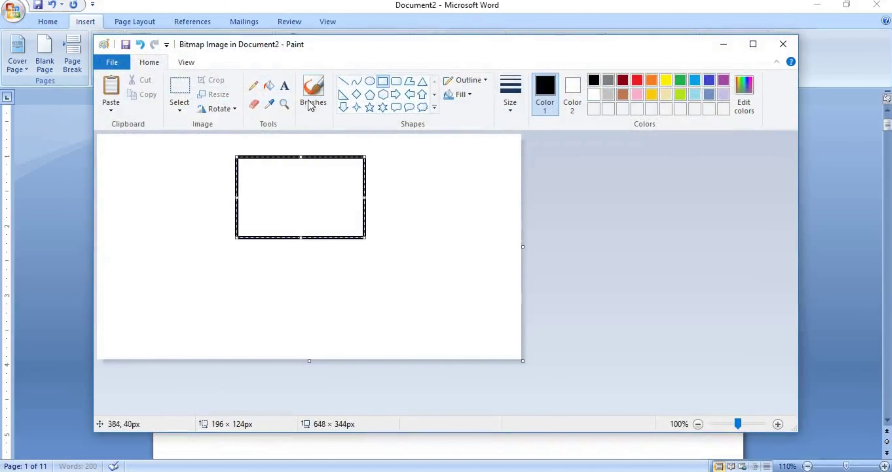
{"action": "left_click", "coordinate": [269, 85]}
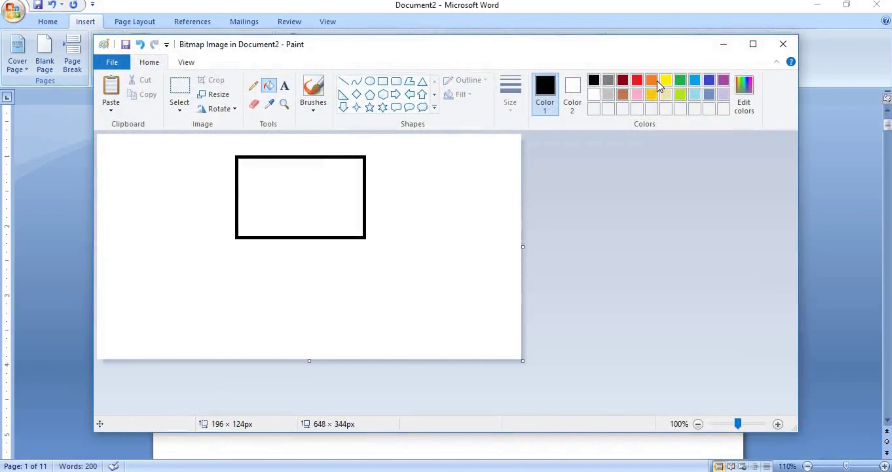
{"action": "left_click", "coordinate": [651, 80]}
{"action": "left_click", "coordinate": [334, 176]}
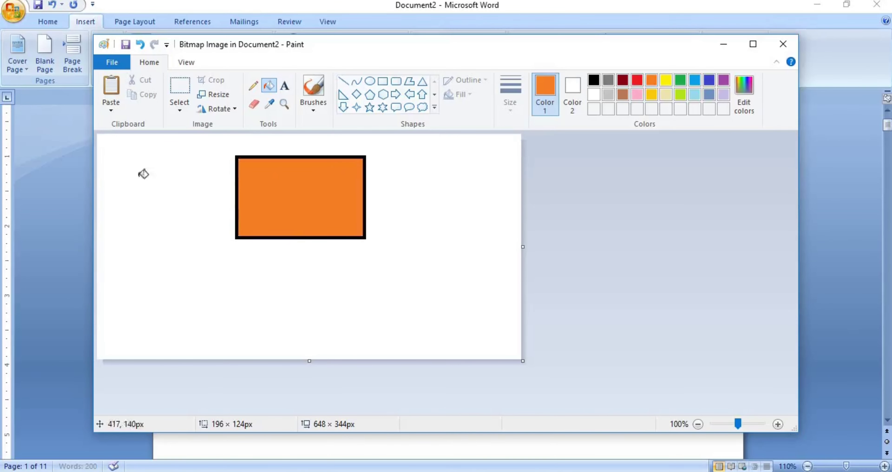
{"action": "left_click", "coordinate": [782, 43]}
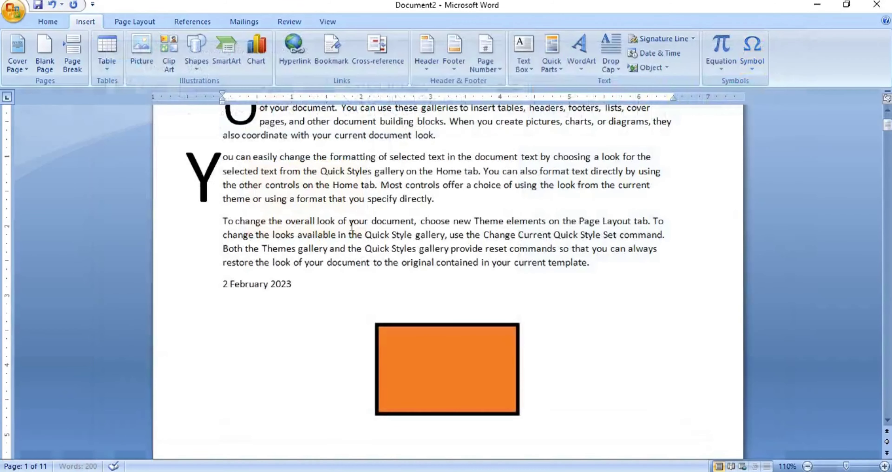
Step: Delete the embedded orange rectangle picture below the date and open the Symbol list
{"action": "left_click", "coordinate": [482, 331]}
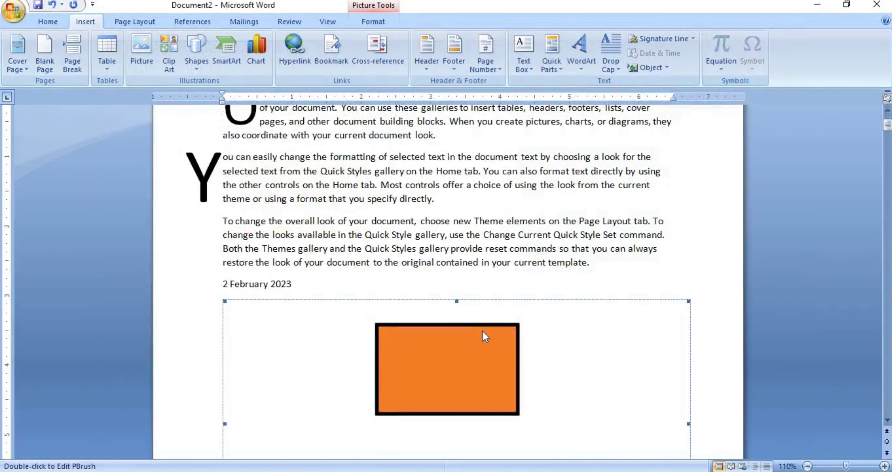
{"action": "left_click", "coordinate": [538, 266]}
{"action": "left_click", "coordinate": [594, 260]}
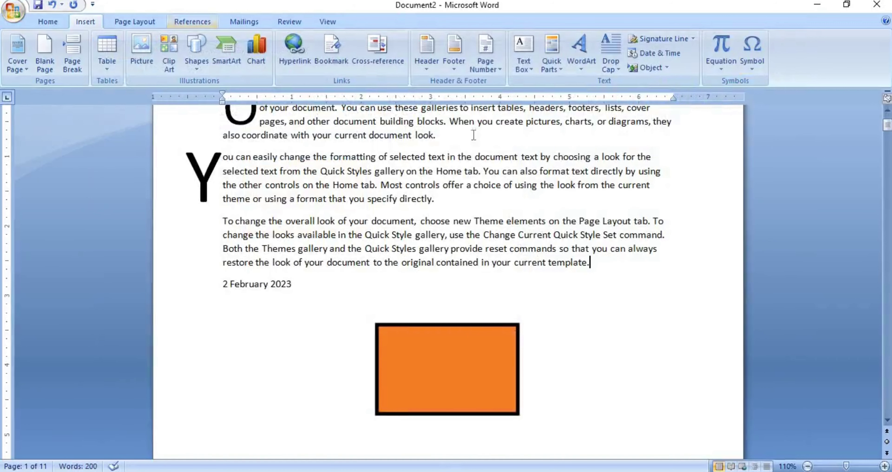
{"action": "left_click", "coordinate": [448, 369]}
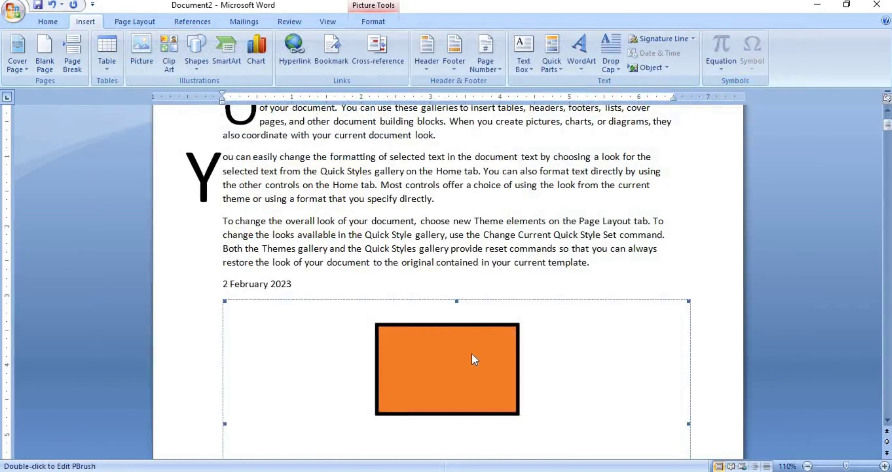
{"action": "key", "text": "Delete"}
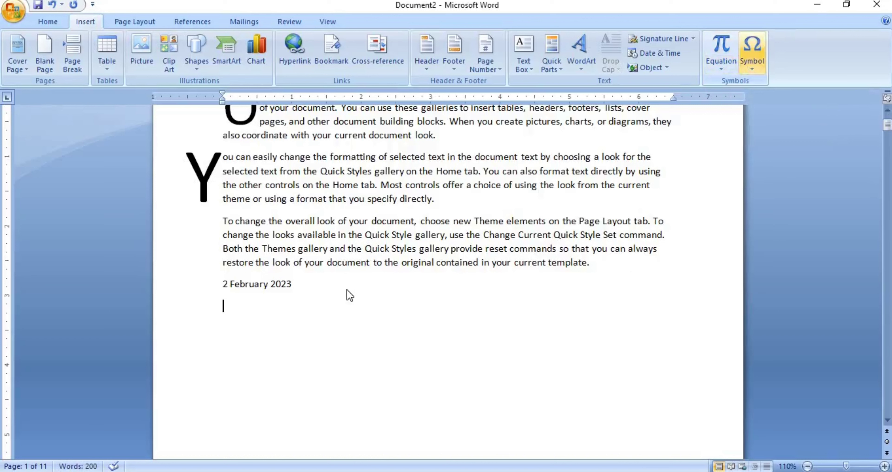
{"action": "left_click", "coordinate": [348, 307]}
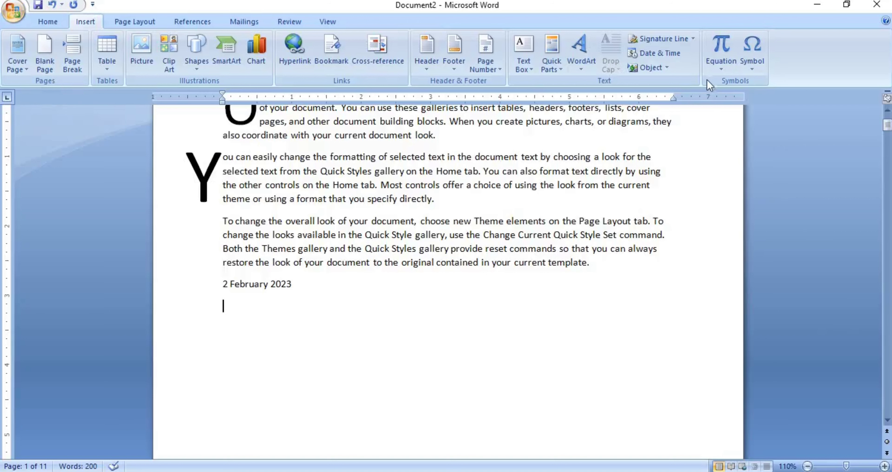
{"action": "left_click", "coordinate": [751, 69]}
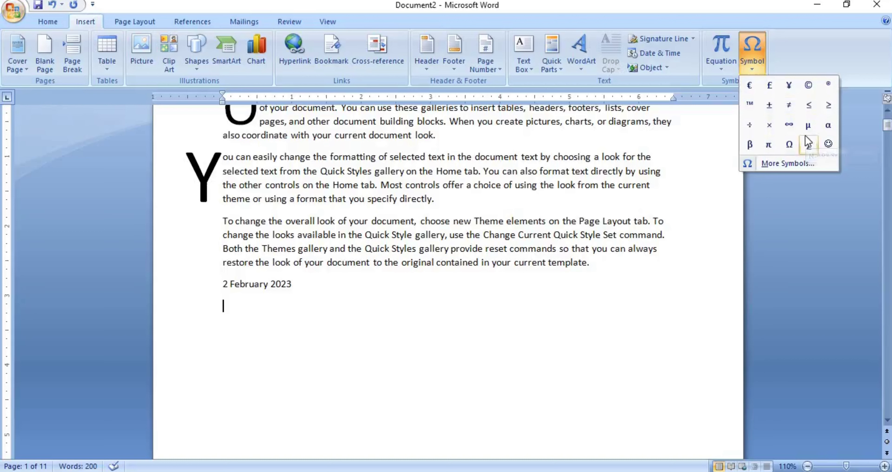
Step: Insert β on the empty line, then replace it with μ
{"action": "left_click", "coordinate": [749, 145]}
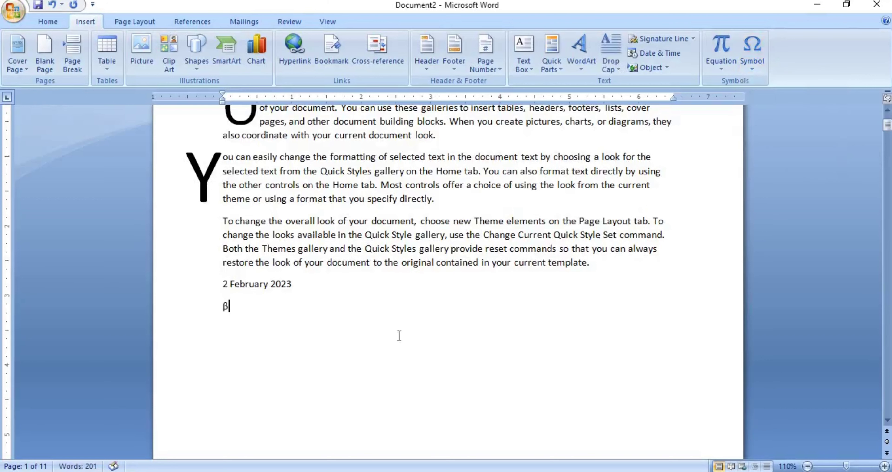
{"action": "left_click", "coordinate": [201, 306]}
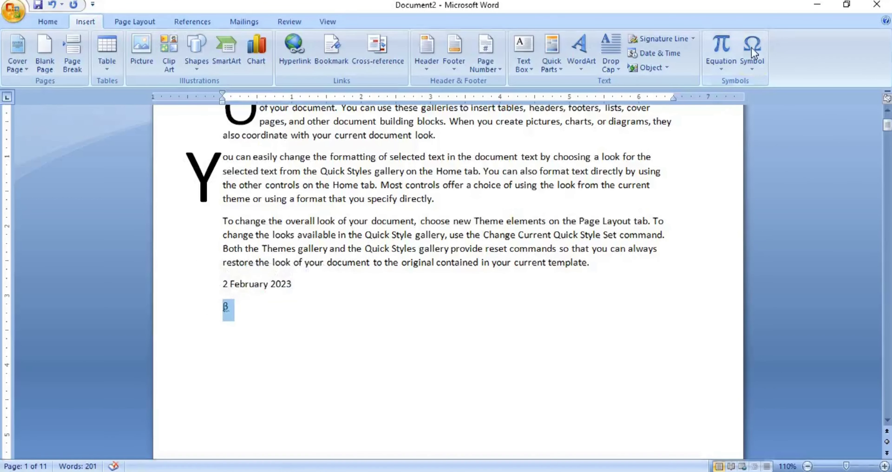
{"action": "left_click", "coordinate": [753, 60]}
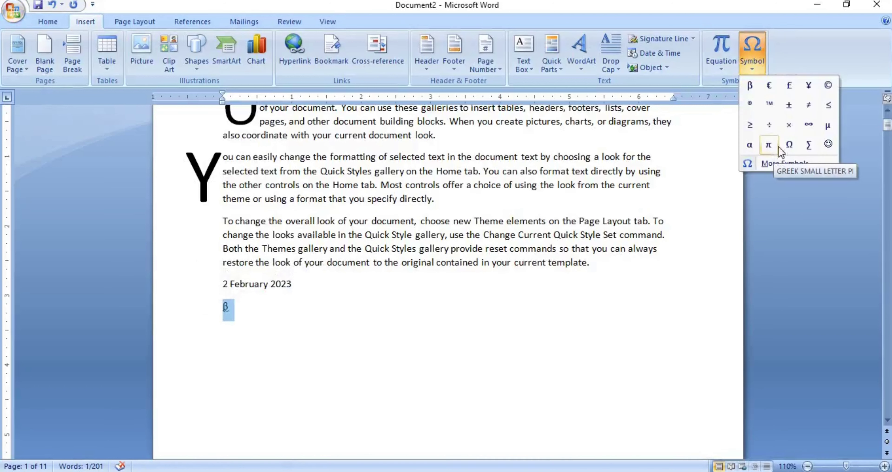
{"action": "left_click", "coordinate": [827, 128]}
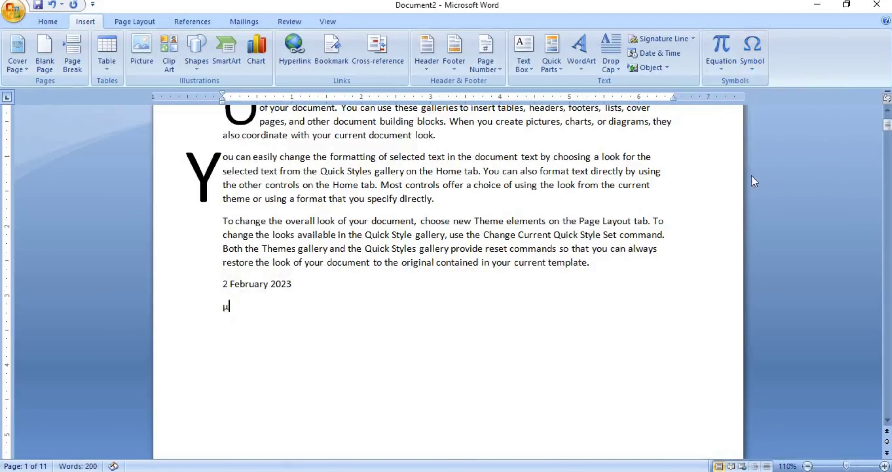
Step: Insert © after μ from More Symbols and start a new empty line
{"action": "left_click", "coordinate": [752, 57]}
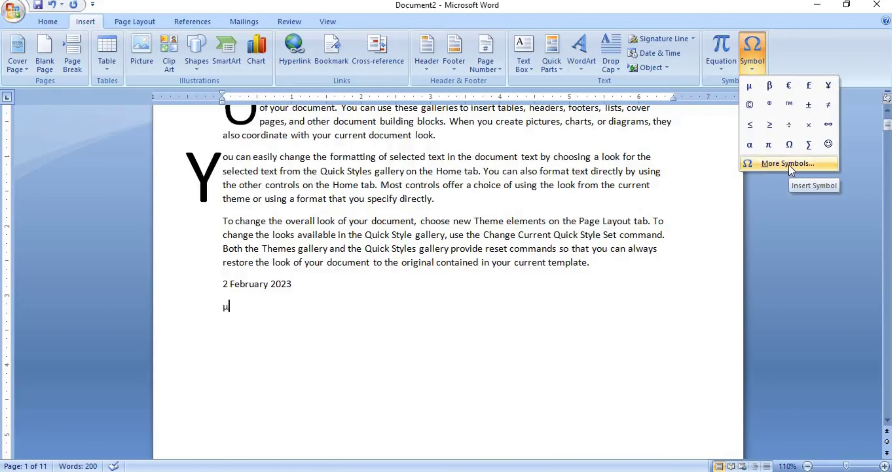
{"action": "left_click", "coordinate": [775, 169]}
{"action": "left_click_drag", "start_coordinate": [525, 97], "coordinate": [632, 57]}
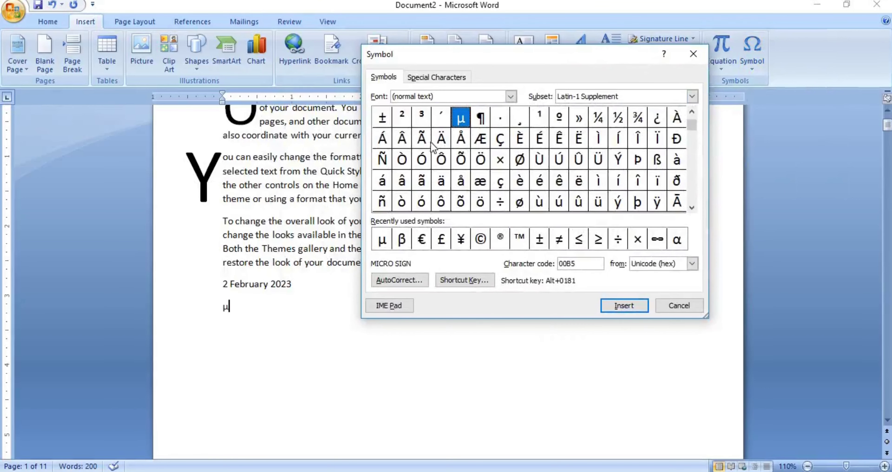
{"action": "left_click", "coordinate": [425, 142]}
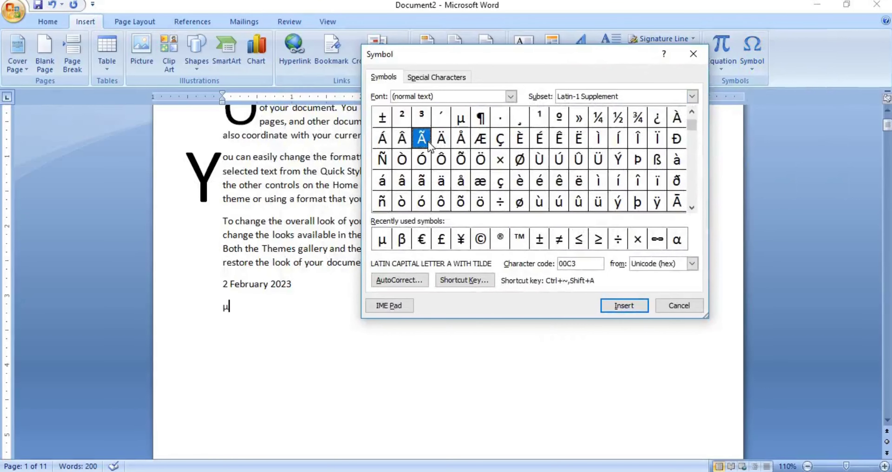
{"action": "left_click", "coordinate": [484, 246]}
{"action": "left_click", "coordinate": [622, 306]}
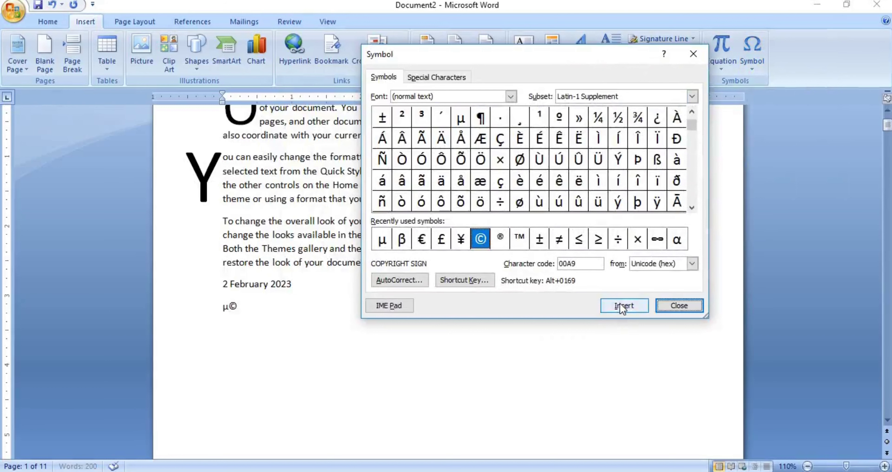
{"action": "left_click", "coordinate": [677, 305]}
{"action": "left_click_drag", "start_coordinate": [256, 306], "coordinate": [229, 306]}
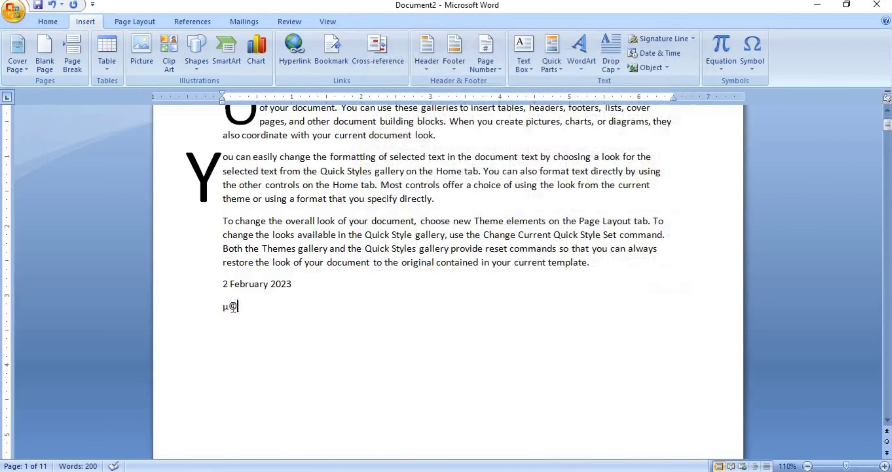
{"action": "left_click", "coordinate": [254, 312]}
{"action": "key", "text": "Return"}
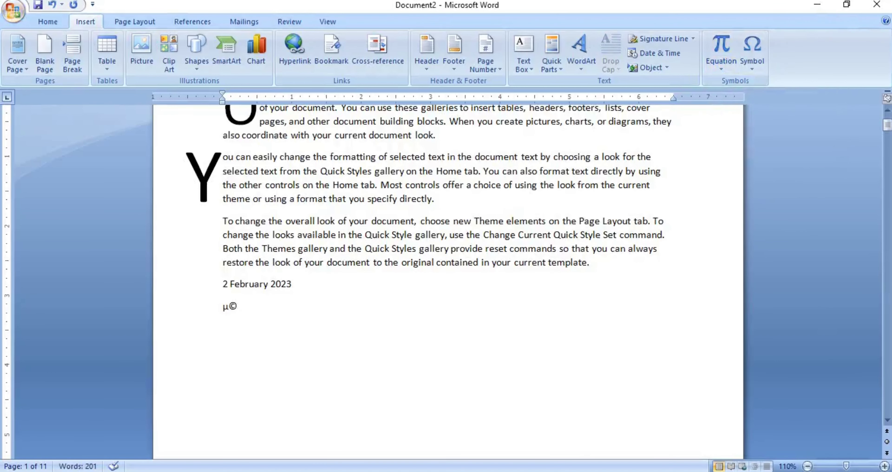
Step: Choose the Kruti Dev 010 font from the Home tab font list
{"action": "left_click", "coordinate": [49, 22]}
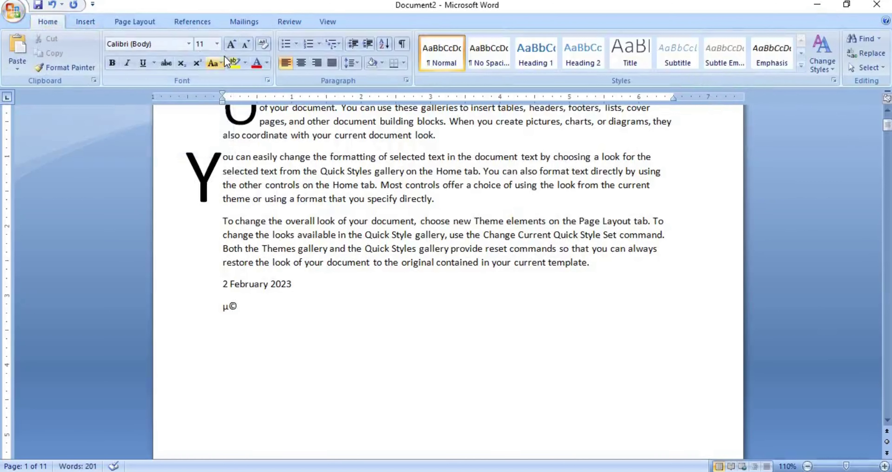
{"action": "left_click", "coordinate": [189, 44]}
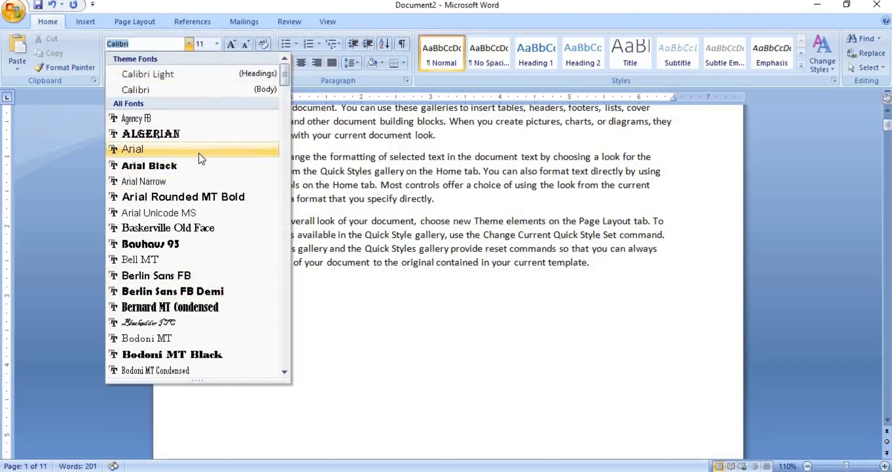
{"action": "type", "text": "kru"}
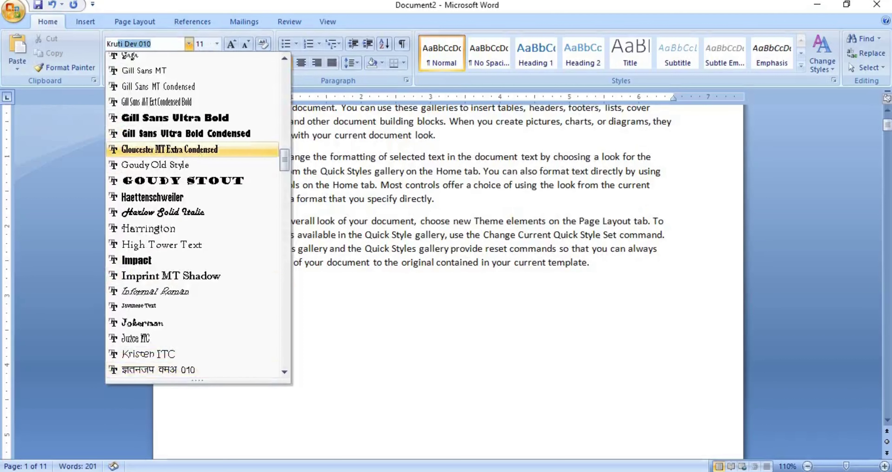
{"action": "type", "text": "ti"}
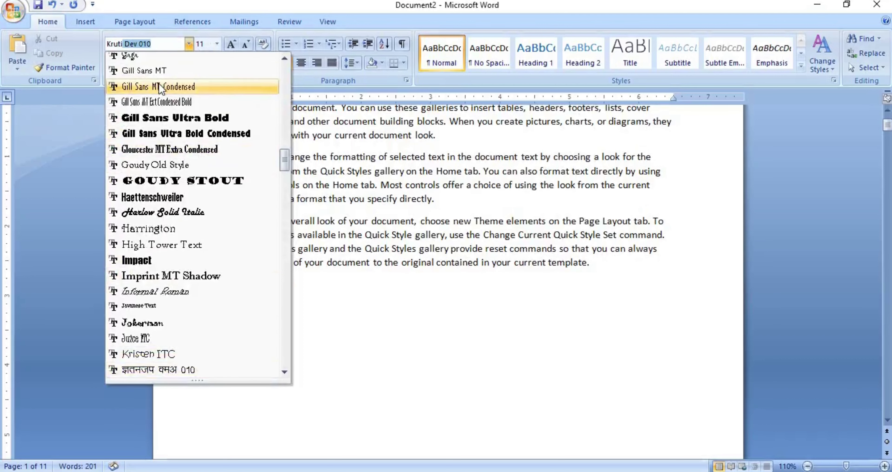
{"action": "key", "text": "Return"}
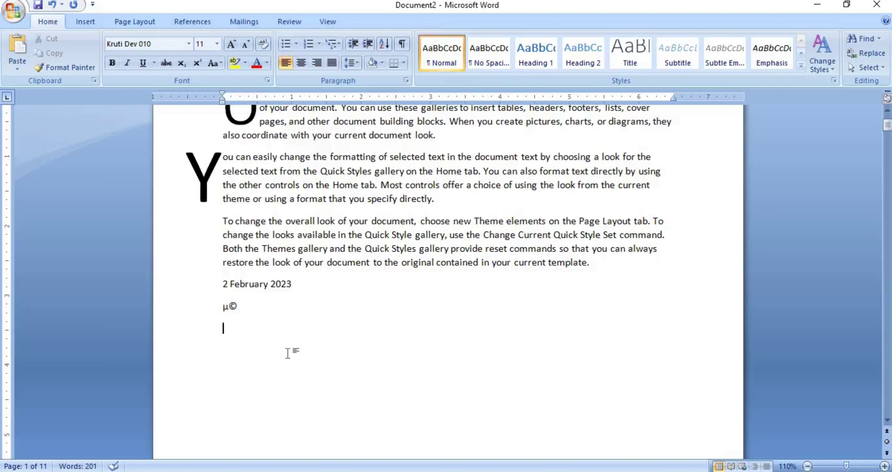
Step: Type the Hindi line राम की आयु श्याम की आयु का in Kruti Dev 010
{"action": "type", "text": "t"}
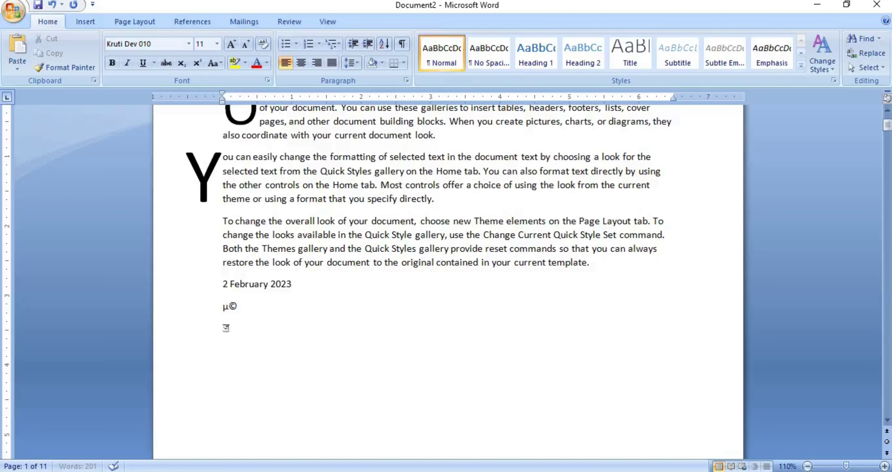
{"action": "key", "text": "BackSpace"}
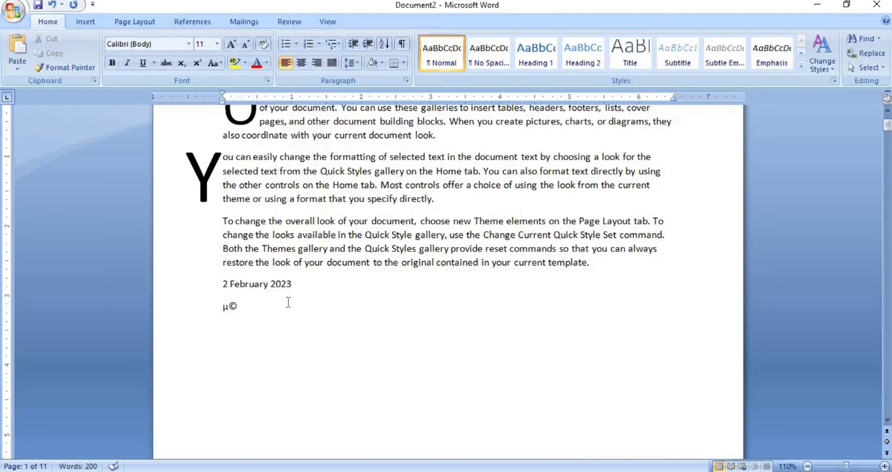
{"action": "left_click", "coordinate": [188, 44]}
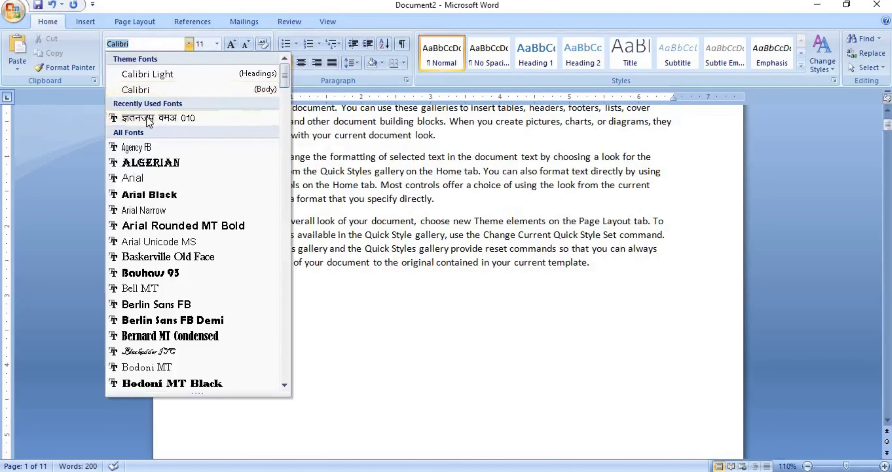
{"action": "left_click", "coordinate": [146, 116]}
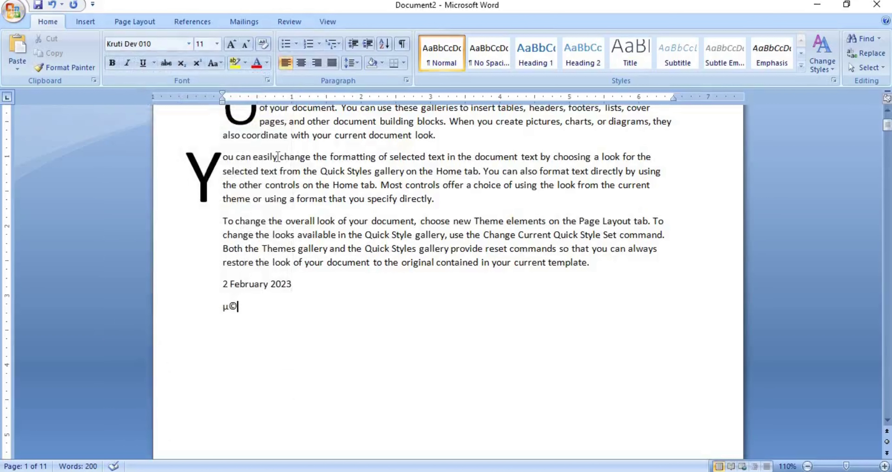
{"action": "type", "text": "f"}
{"action": "key", "text": "BackSpace"}
{"action": "type", "text": "je"}
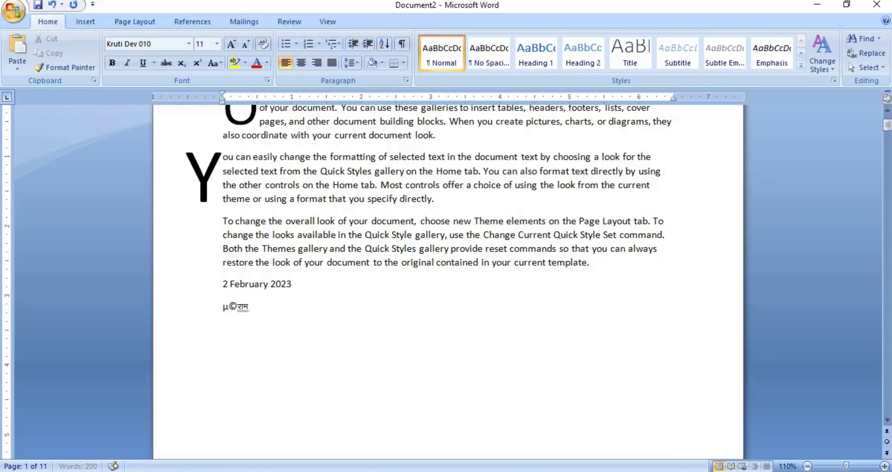
{"action": "type", "text": " dh"}
{"action": "type", "text": "q"}
{"action": "type", "text": ";k"}
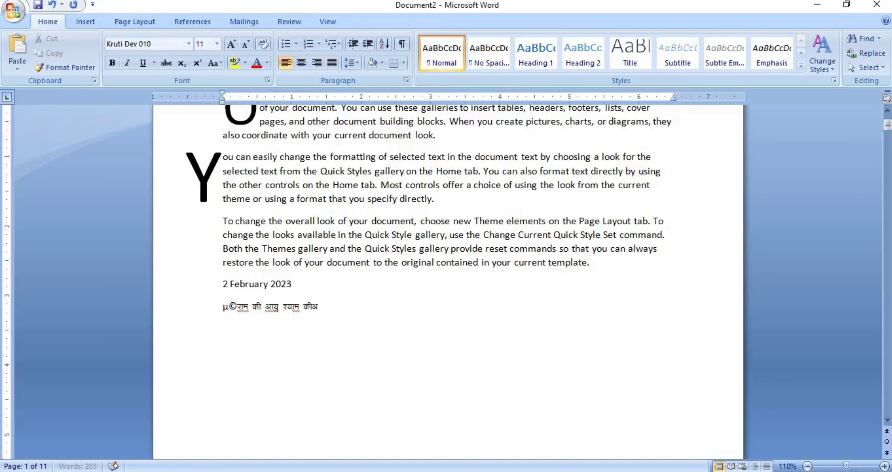
{"action": "key", "text": "BackSpace"}
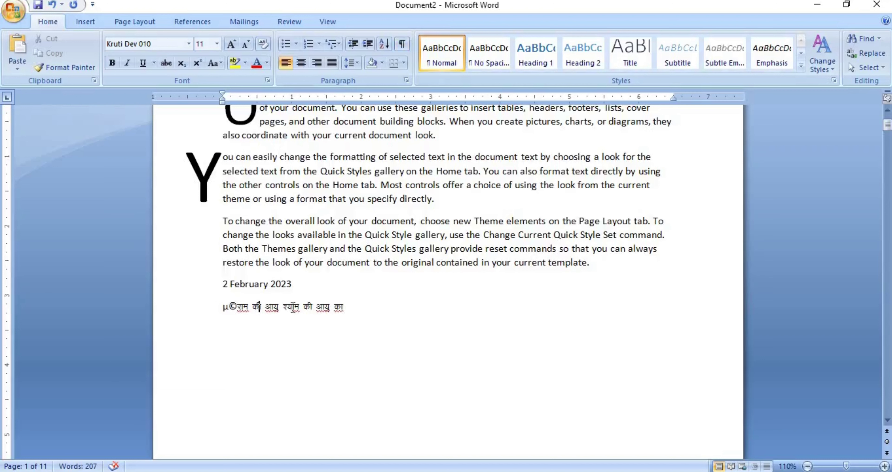
Step: Put the Hindi line on its own line and start a new page before it
{"action": "left_click", "coordinate": [238, 306]}
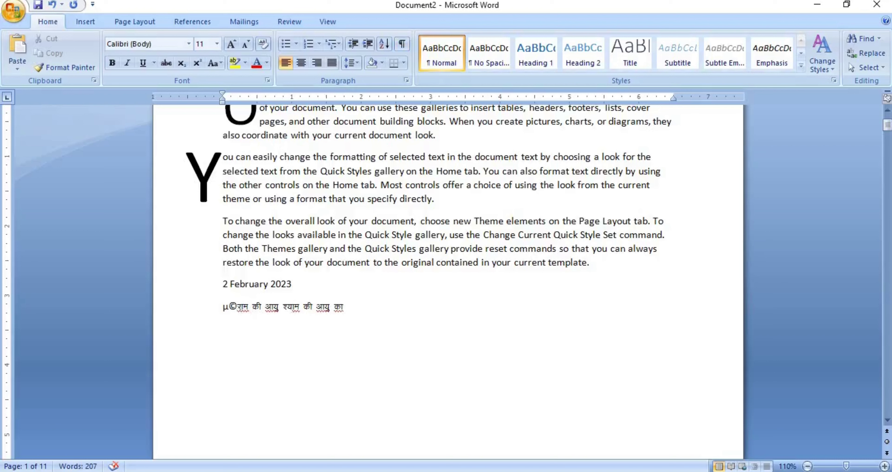
{"action": "key", "text": "Return"}
{"action": "key", "text": "shift+End"}
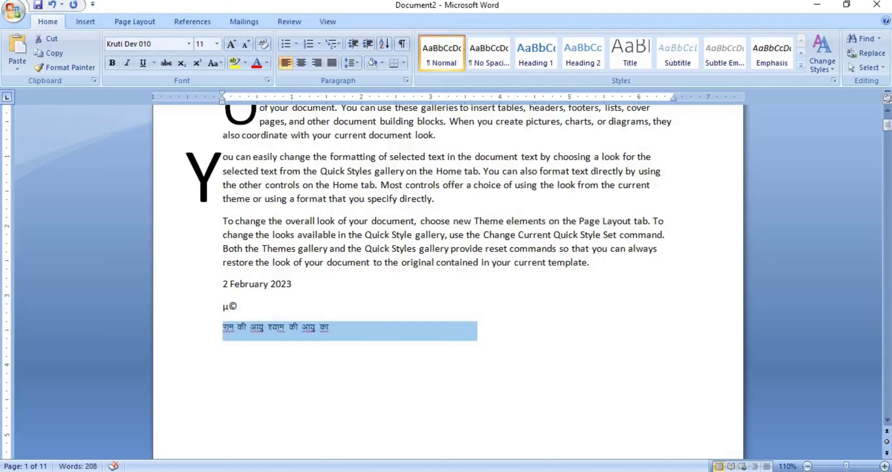
{"action": "left_click", "coordinate": [293, 313]}
{"action": "key", "text": "ctrl+Return"}
{"action": "key", "text": "Return"}
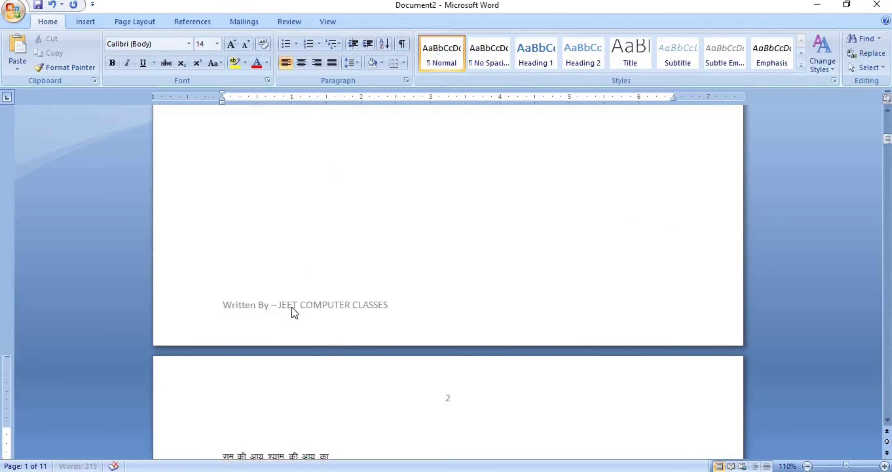
{"action": "scroll", "coordinate": [296, 313], "scroll_direction": "down", "scroll_amount": 5}
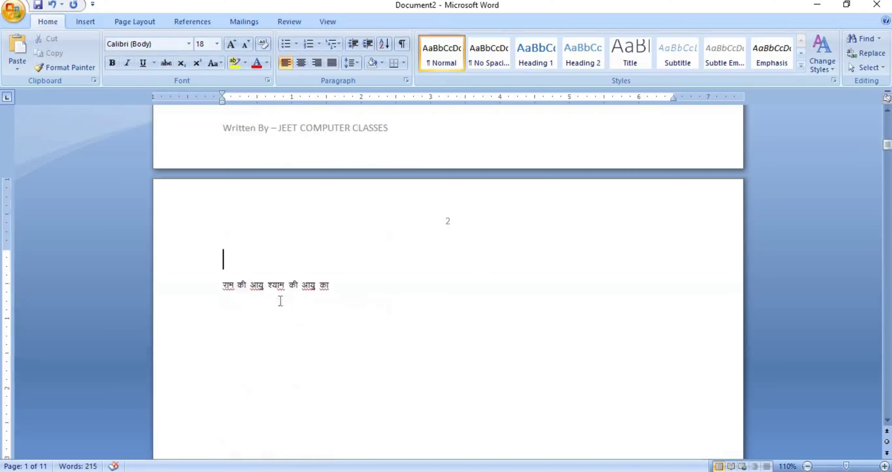
Step: Enlarge the Hindi line on page 2 to 24 pt
{"action": "left_click", "coordinate": [224, 286]}
{"action": "left_click", "coordinate": [350, 286], "text": "shift"}
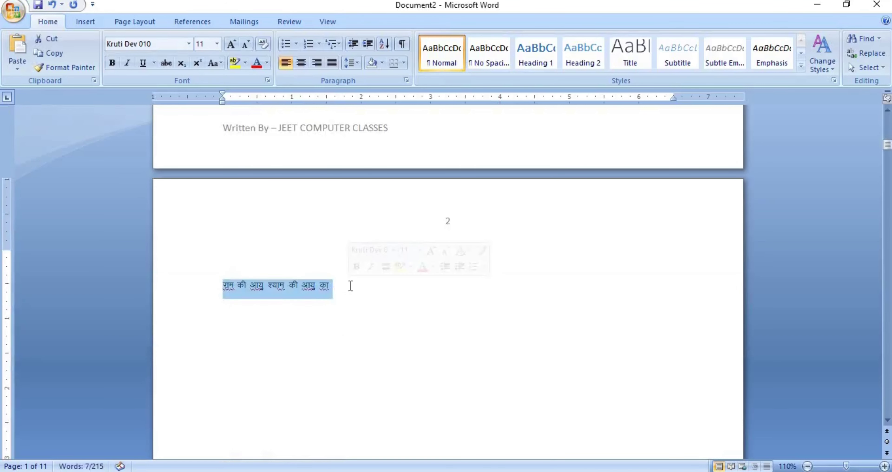
{"action": "key", "text": "ctrl+shift+period"}
{"action": "key", "text": "ctrl+shift+period"}
{"action": "key", "text": "ctrl+shift+period"}
{"action": "key", "text": "ctrl+shift+period"}
{"action": "key", "text": "ctrl+shift+period"}
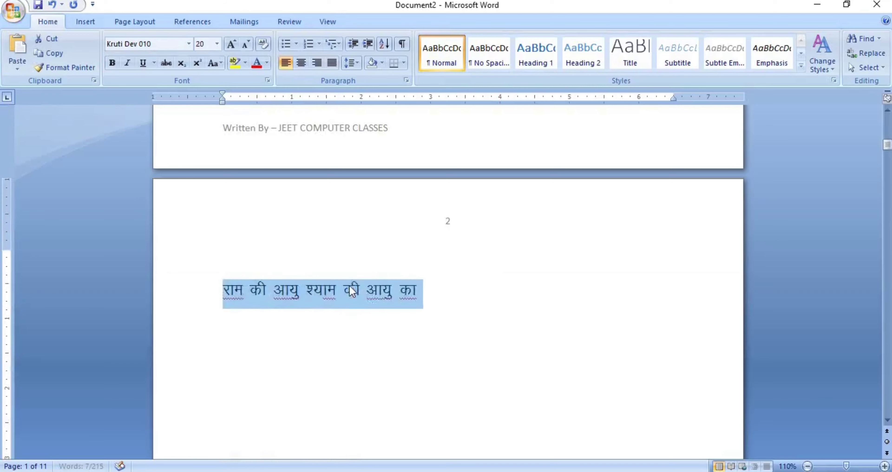
{"action": "key", "text": "ctrl+shift+period"}
{"action": "key", "text": "ctrl+shift+period"}
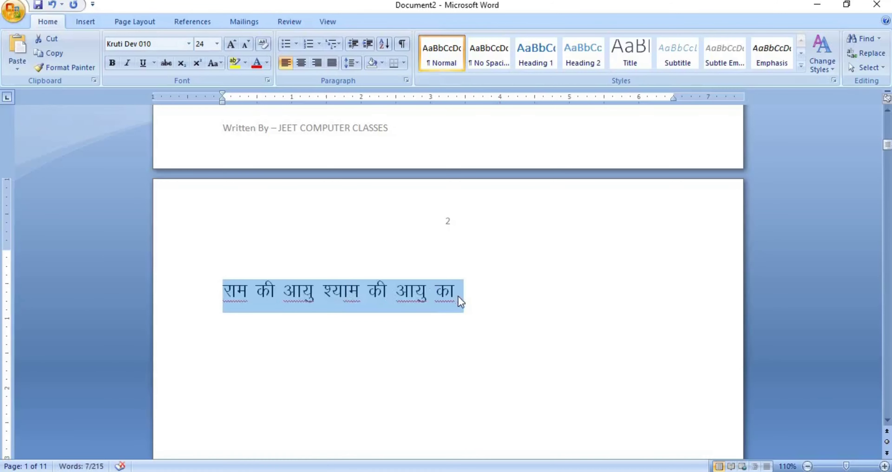
{"action": "left_click", "coordinate": [460, 298]}
{"action": "key", "text": "BackSpace"}
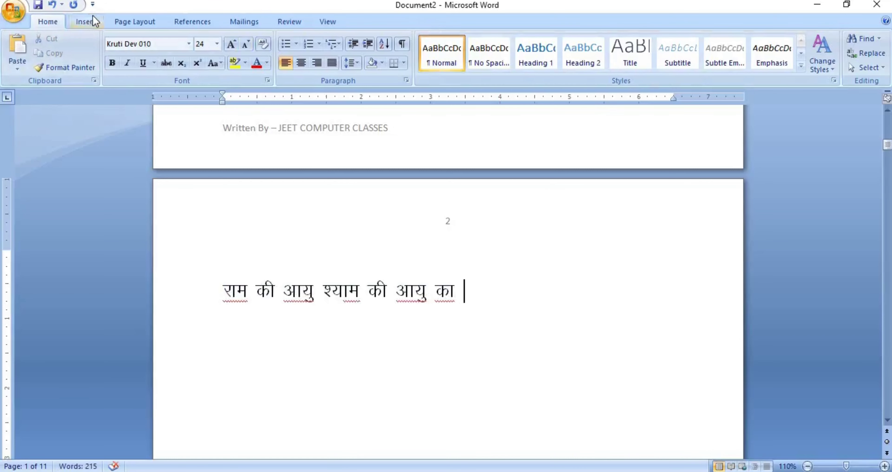
Step: Insert a new equation after the Hindi line with a stacked fraction 1 over 2
{"action": "left_click", "coordinate": [86, 21]}
{"action": "left_click", "coordinate": [723, 70]}
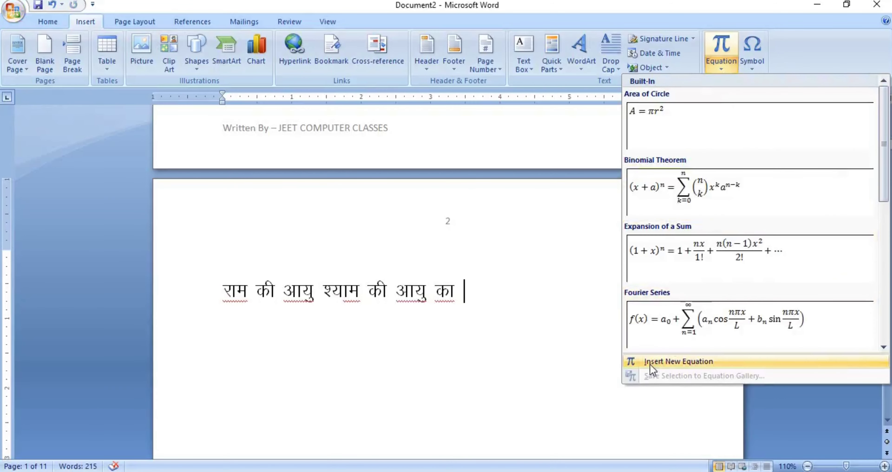
{"action": "left_click", "coordinate": [694, 362]}
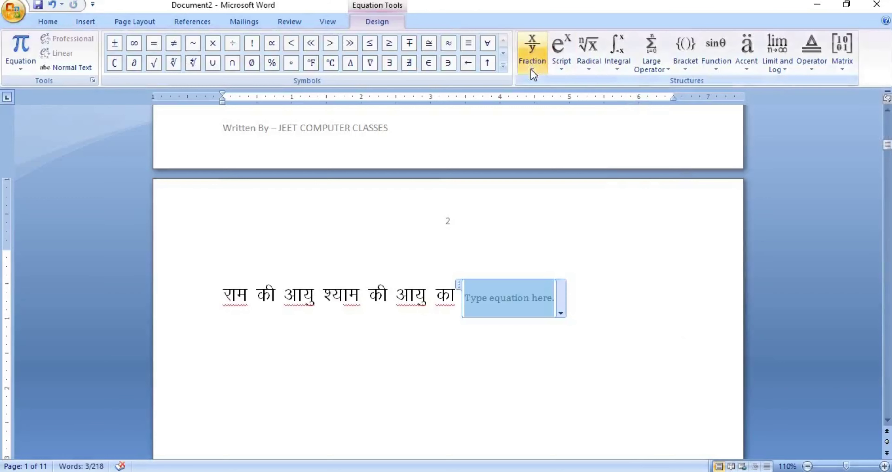
{"action": "left_click", "coordinate": [532, 51]}
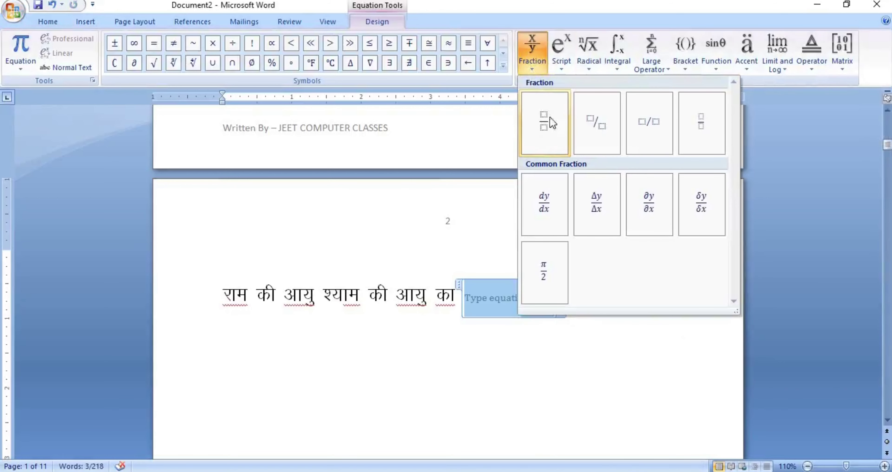
{"action": "left_click", "coordinate": [541, 125]}
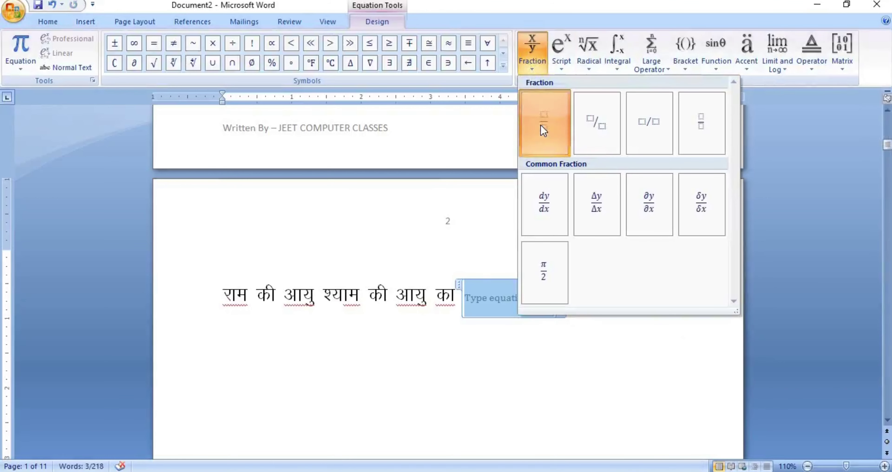
{"action": "left_click", "coordinate": [476, 291]}
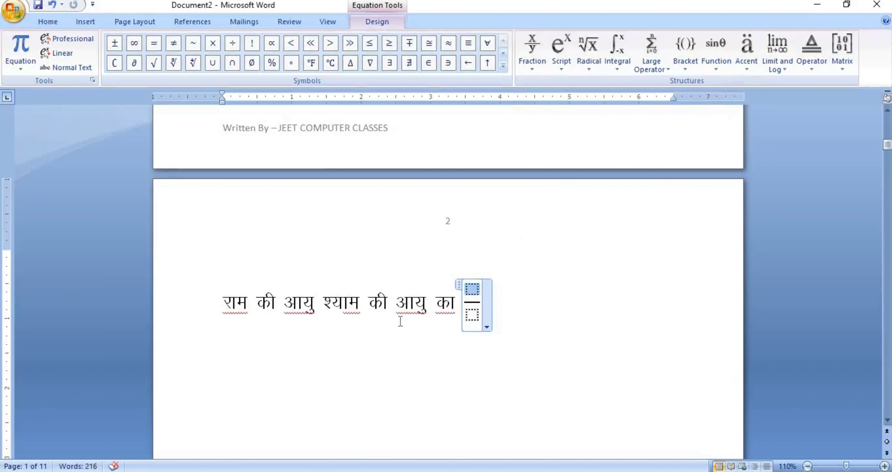
{"action": "type", "text": "1"}
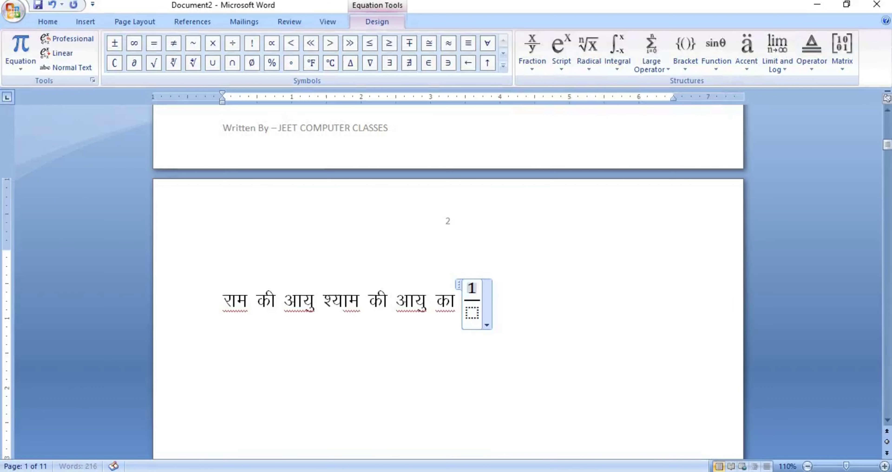
{"action": "left_click", "coordinate": [472, 315]}
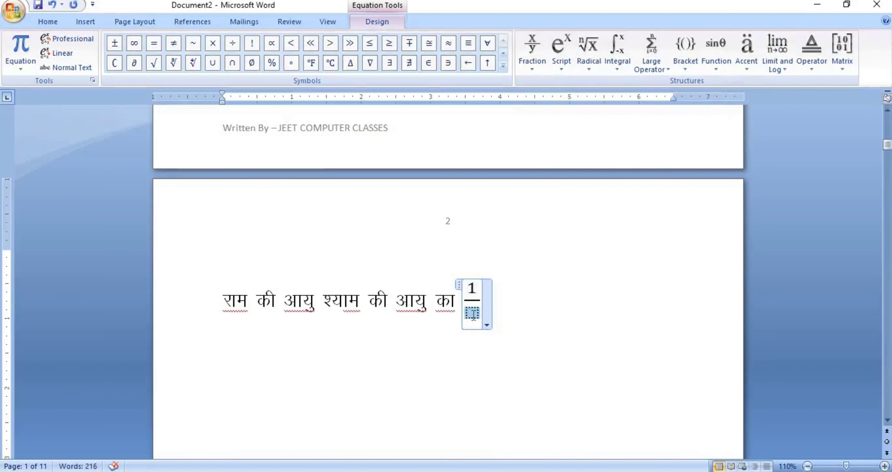
{"action": "type", "text": "2"}
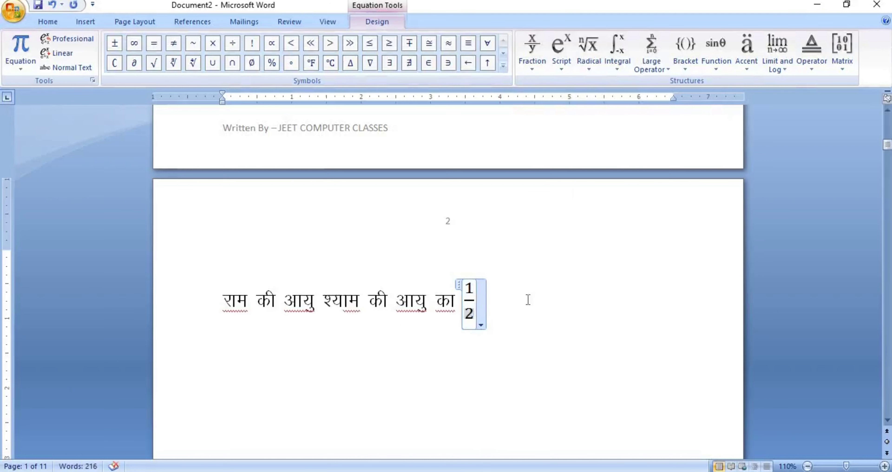
{"action": "left_click", "coordinate": [527, 299]}
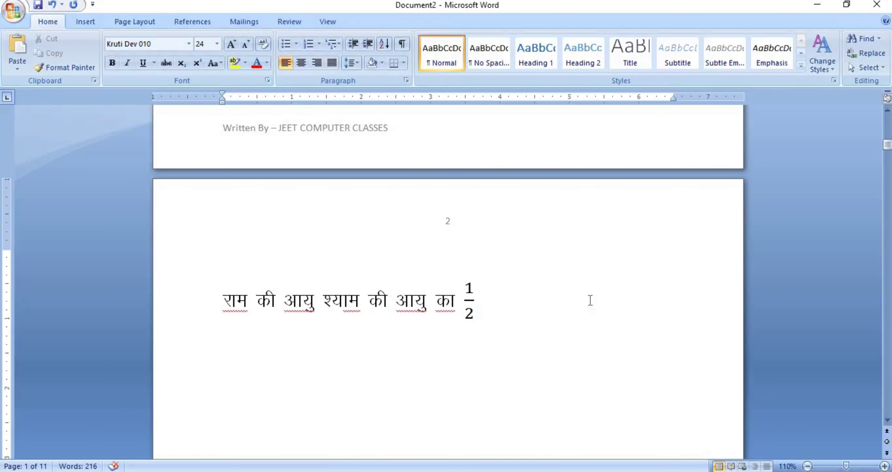
Step: Insert the built-in Fourier Series equation on its own line
{"action": "left_click", "coordinate": [82, 23]}
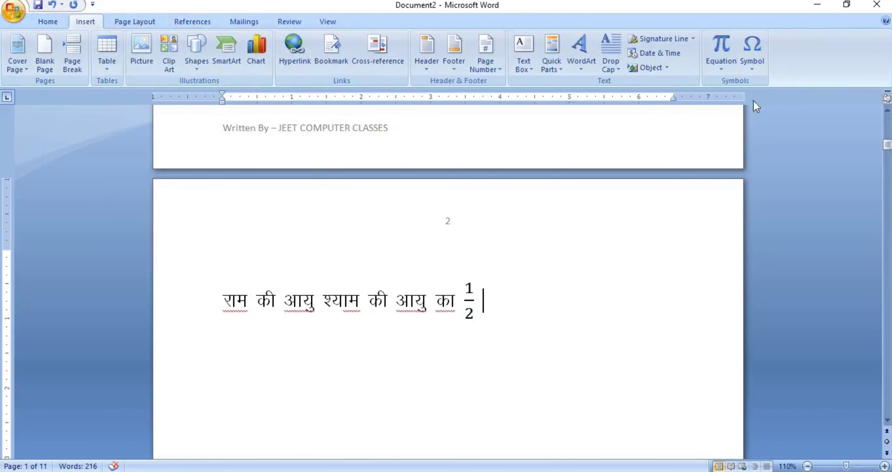
{"action": "left_click", "coordinate": [720, 66]}
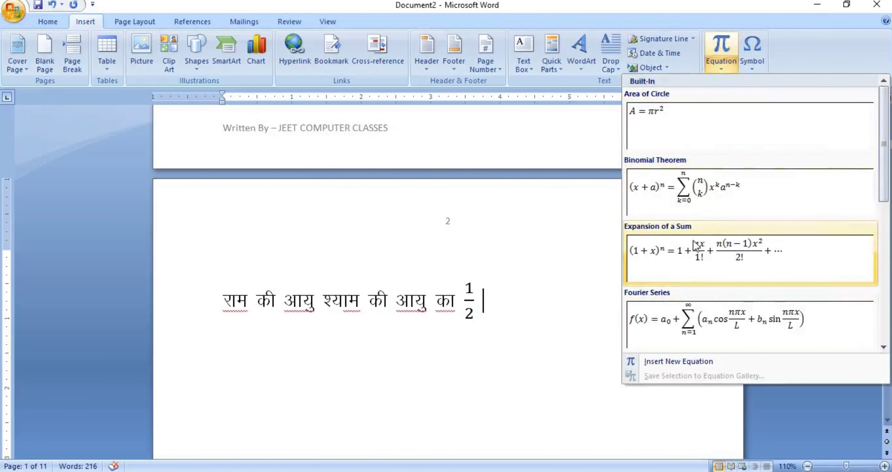
{"action": "left_click", "coordinate": [707, 325]}
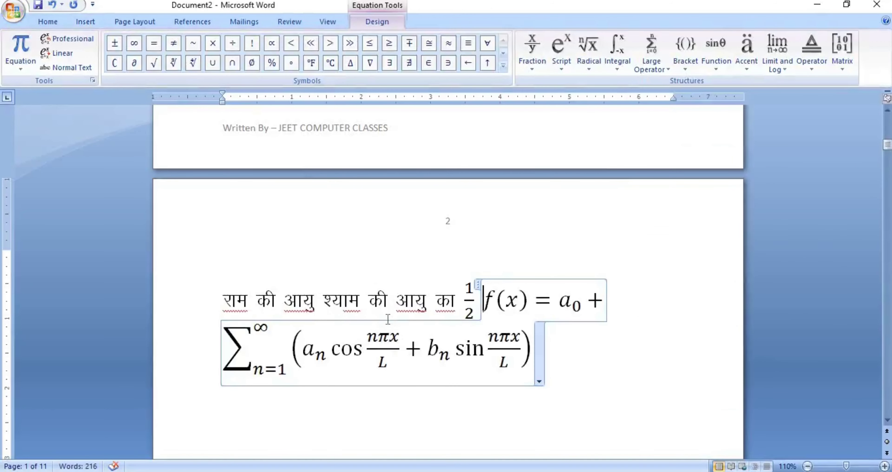
{"action": "left_click", "coordinate": [567, 383]}
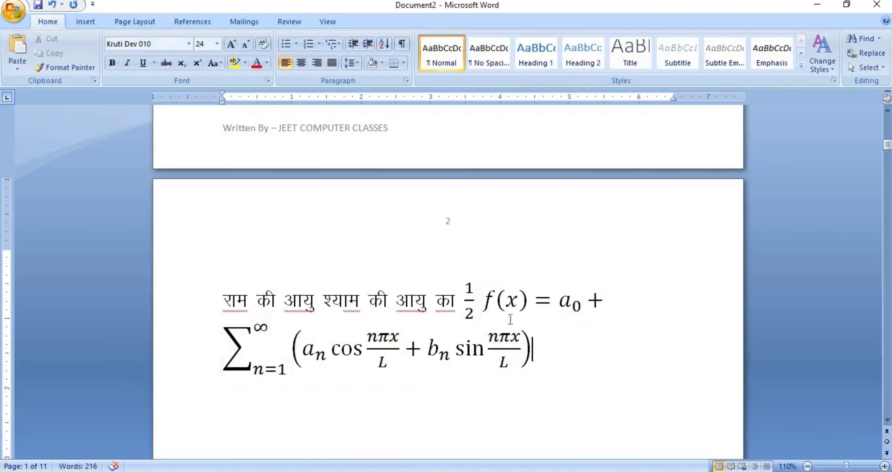
{"action": "left_click", "coordinate": [485, 298]}
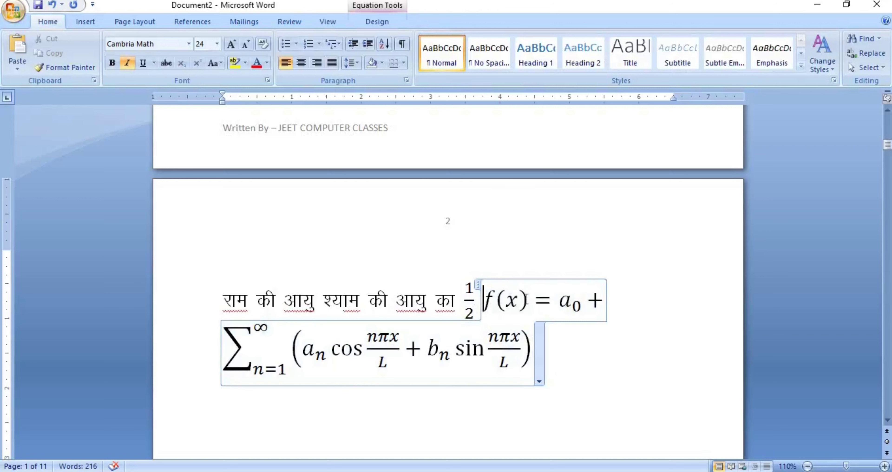
{"action": "key", "text": "Return"}
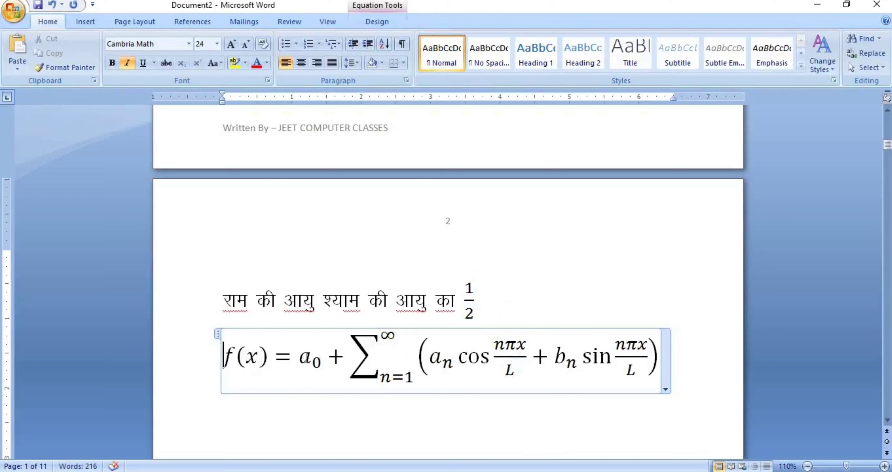
Step: Replace the a in a₀ and aₙ with 2, giving 2₀ and 2ₙ
{"action": "double_click", "coordinate": [304, 357]}
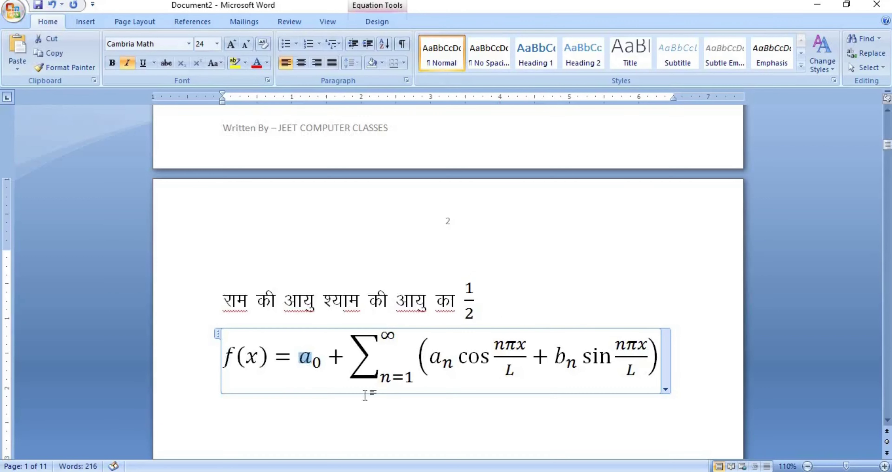
{"action": "type", "text": "2"}
{"action": "key", "text": "Right"}
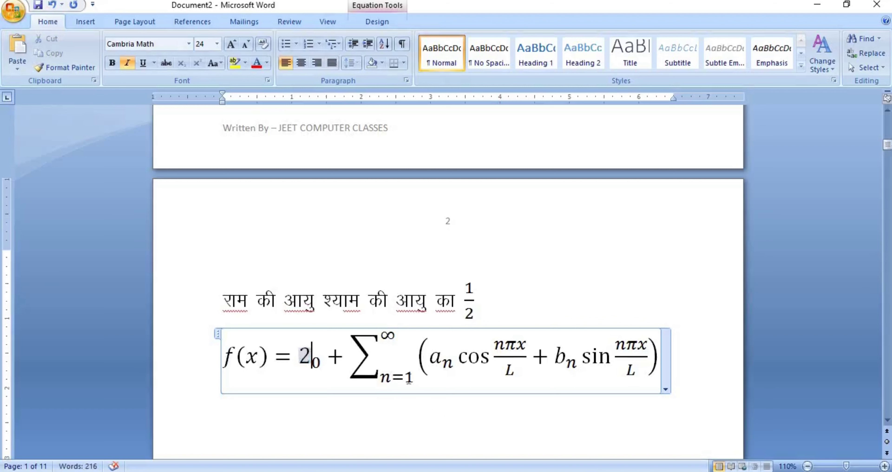
{"action": "left_click", "coordinate": [443, 356]}
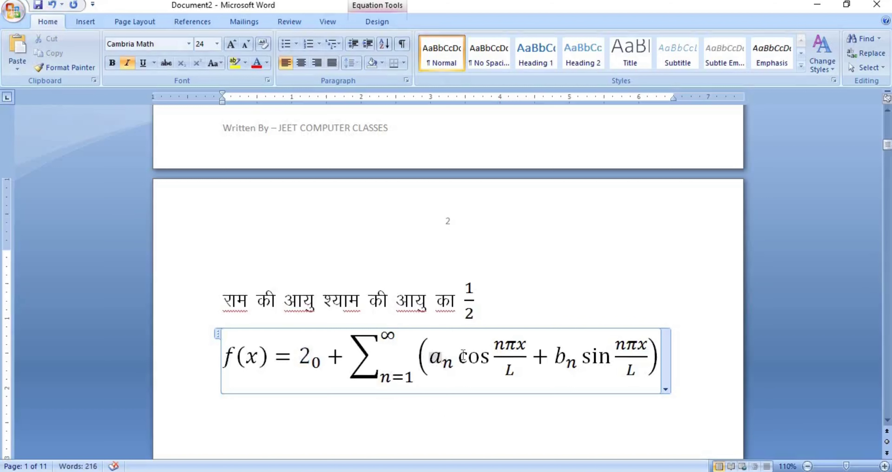
{"action": "key", "text": "BackSpace"}
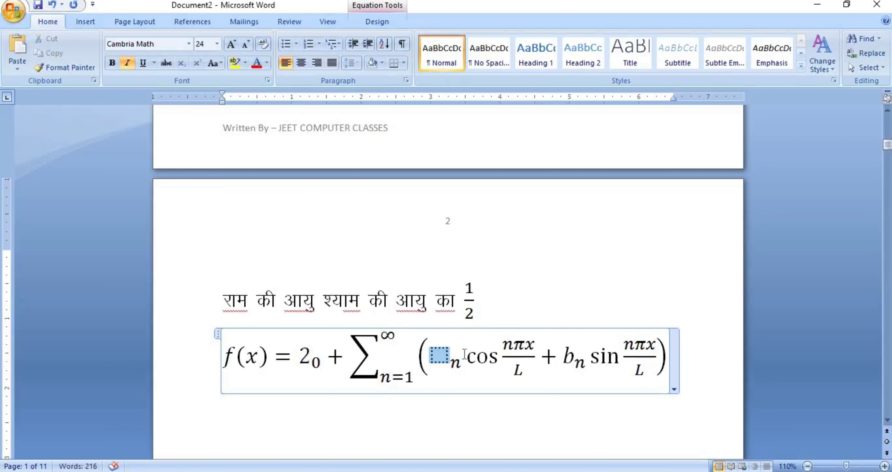
{"action": "type", "text": "2"}
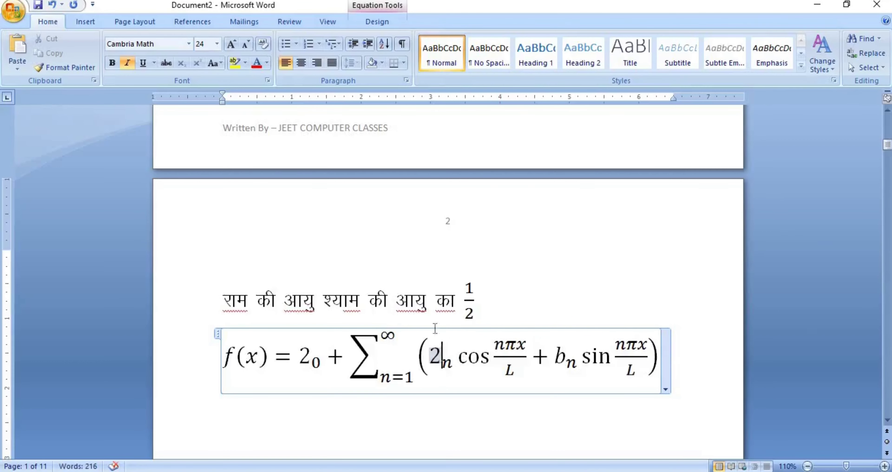
{"action": "left_click", "coordinate": [519, 317]}
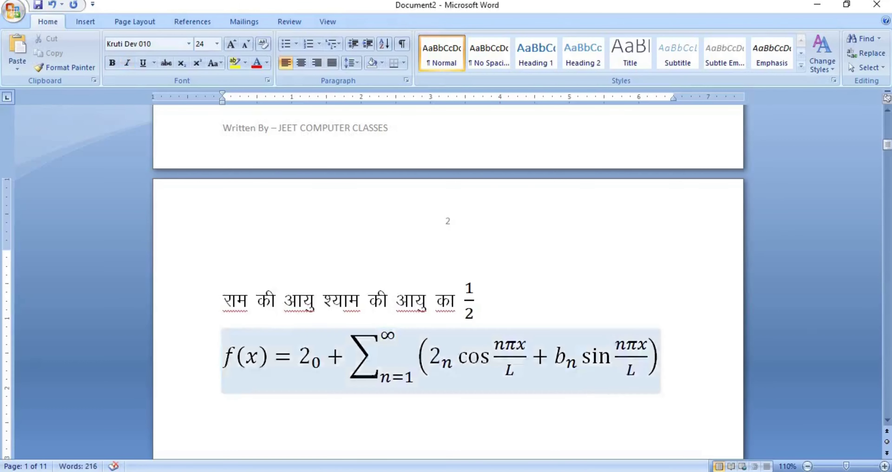
Step: Insert a blank equation after ½, browse the Basic Math symbols, and close them unused
{"action": "left_click", "coordinate": [96, 19]}
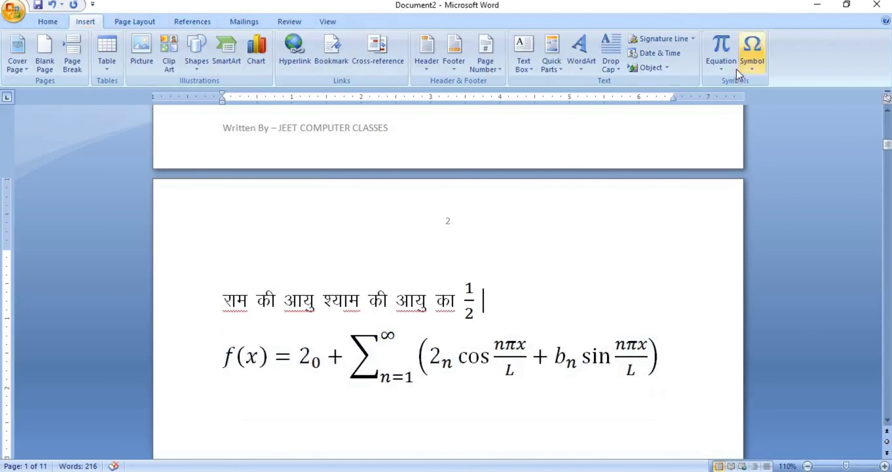
{"action": "left_click", "coordinate": [720, 71]}
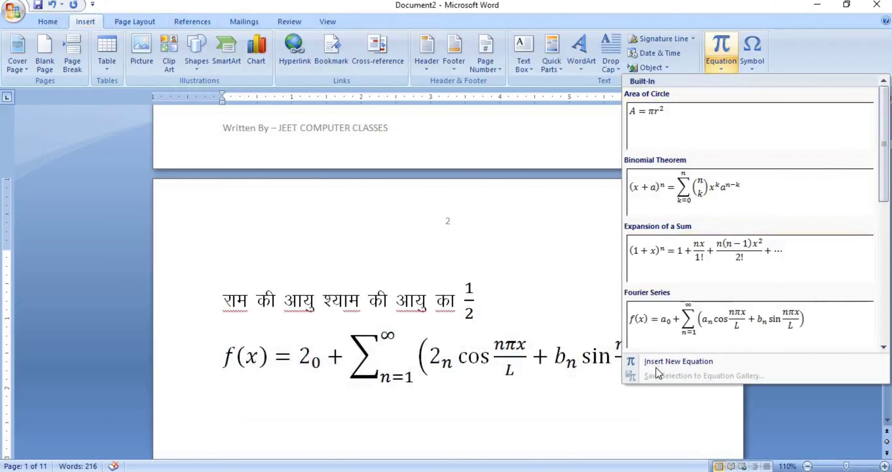
{"action": "left_click", "coordinate": [657, 361]}
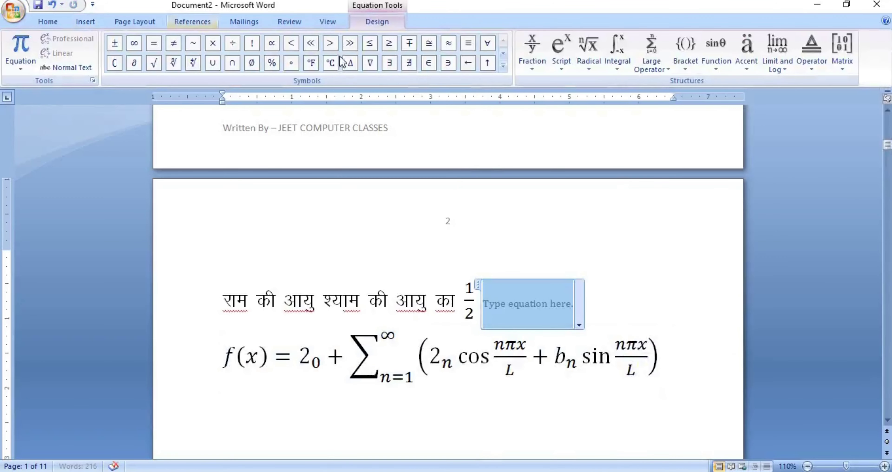
{"action": "left_click", "coordinate": [503, 67]}
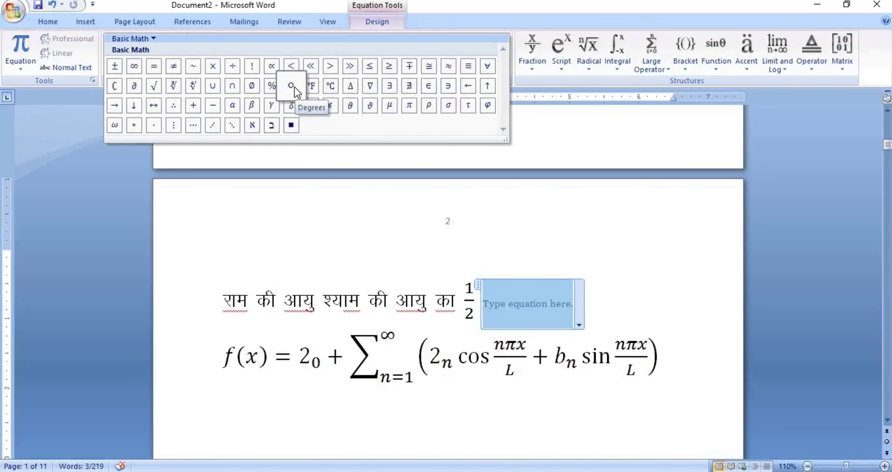
{"action": "key", "text": "Escape"}
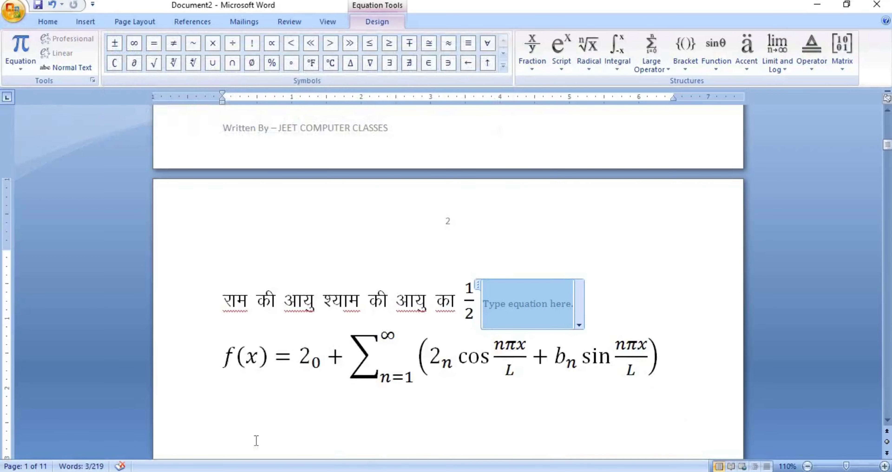
{"action": "left_click", "coordinate": [269, 411]}
Step: Leave the Fourier equation and type 30 at the end of the Hindi line
{"action": "left_click", "coordinate": [223, 422]}
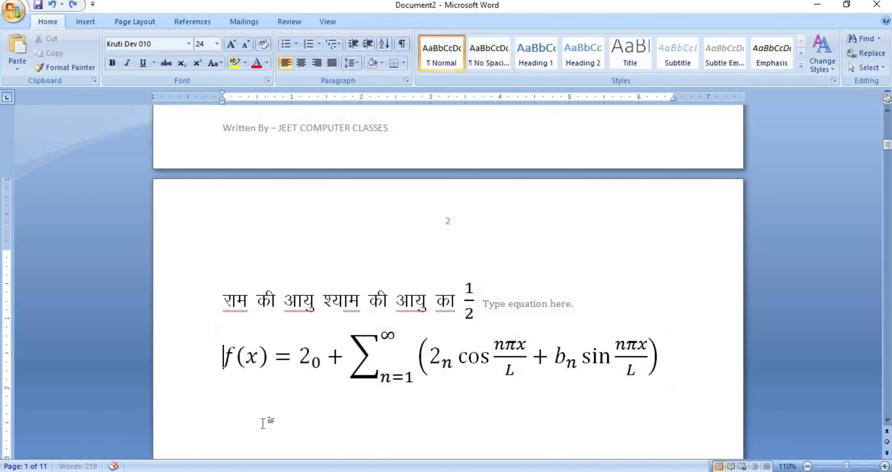
{"action": "key", "text": "Right"}
{"action": "key", "text": "Right"}
{"action": "key", "text": "Right"}
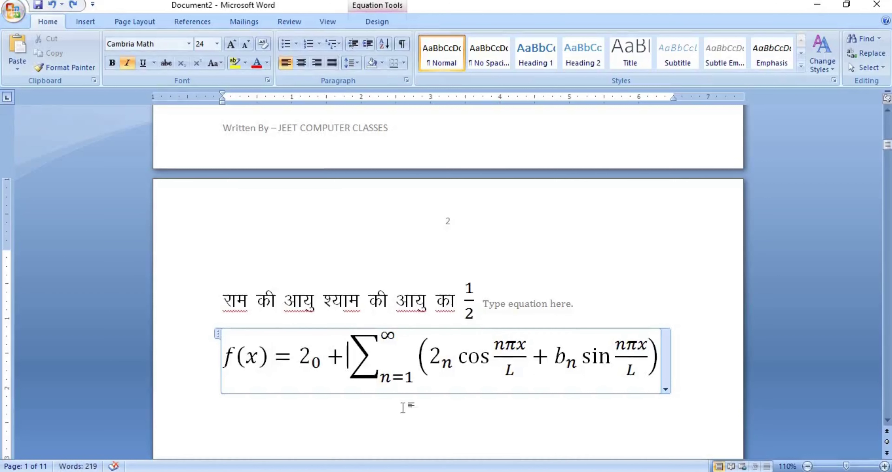
{"action": "left_click", "coordinate": [603, 298]}
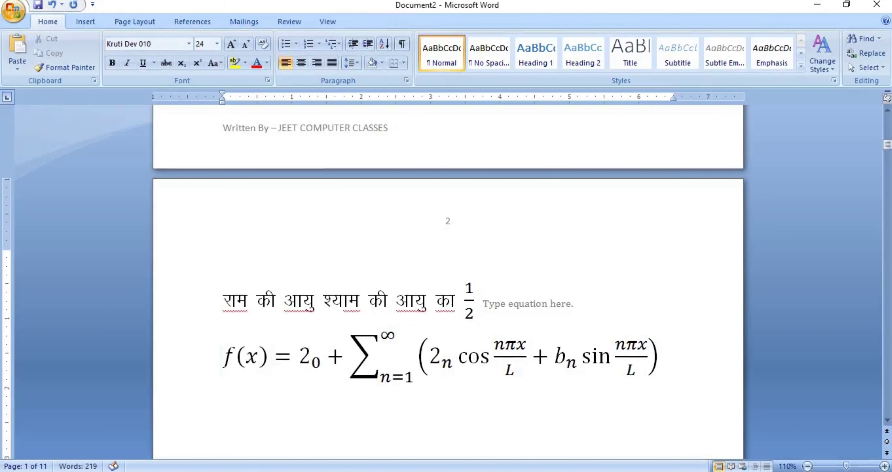
{"action": "type", "text": "30"}
Step: Insert a new equation after 30 holding the Degrees symbol from Basic Math
{"action": "left_click", "coordinate": [83, 22]}
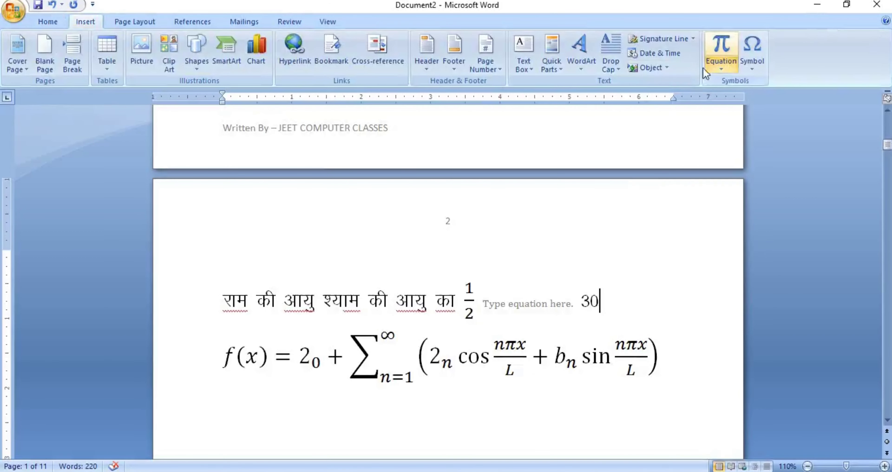
{"action": "left_click", "coordinate": [717, 68]}
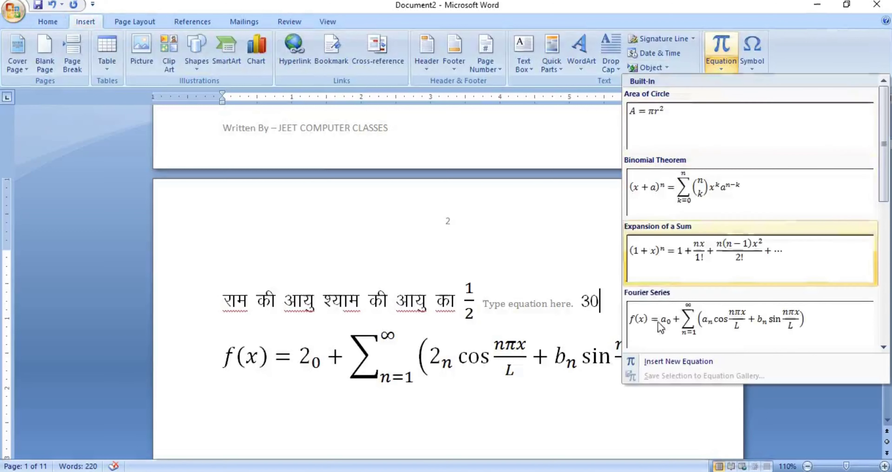
{"action": "left_click", "coordinate": [659, 366]}
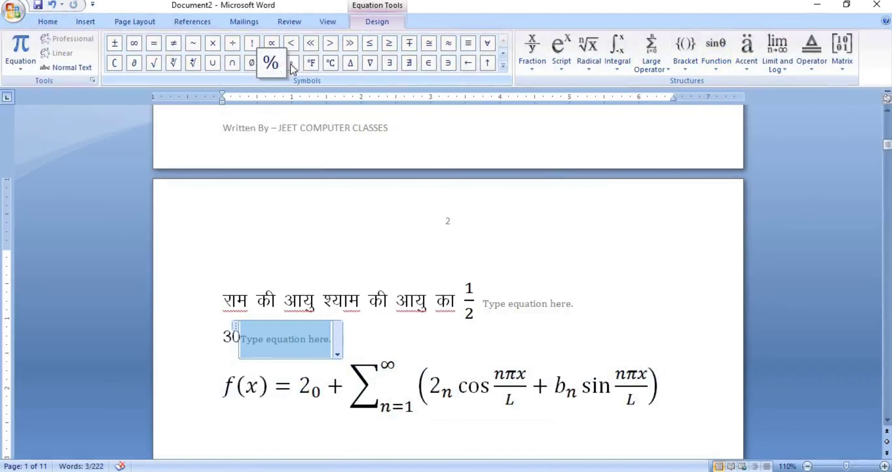
{"action": "left_click", "coordinate": [503, 66]}
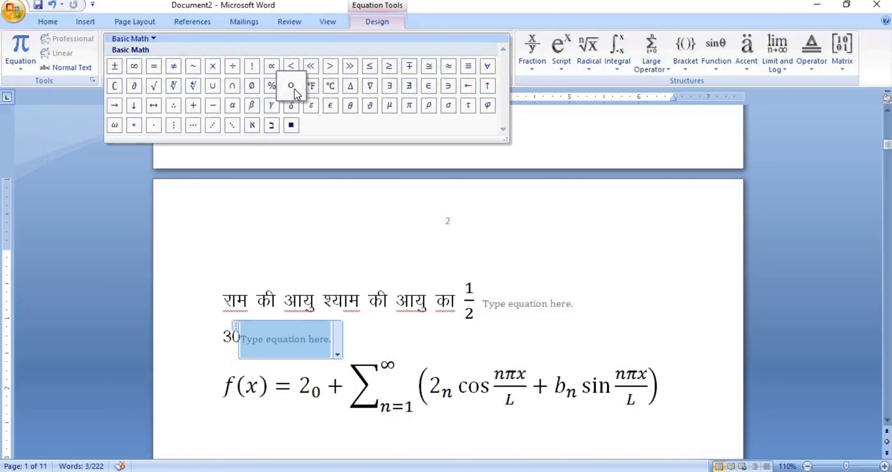
{"action": "left_click", "coordinate": [292, 91]}
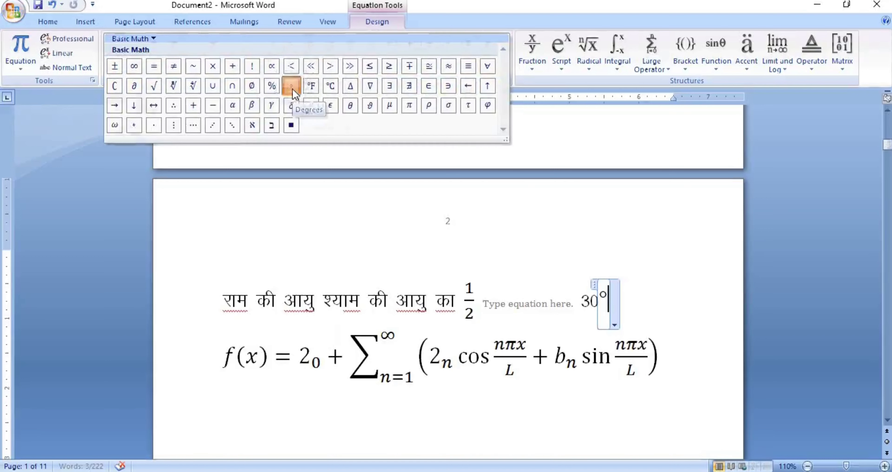
{"action": "left_click", "coordinate": [657, 293]}
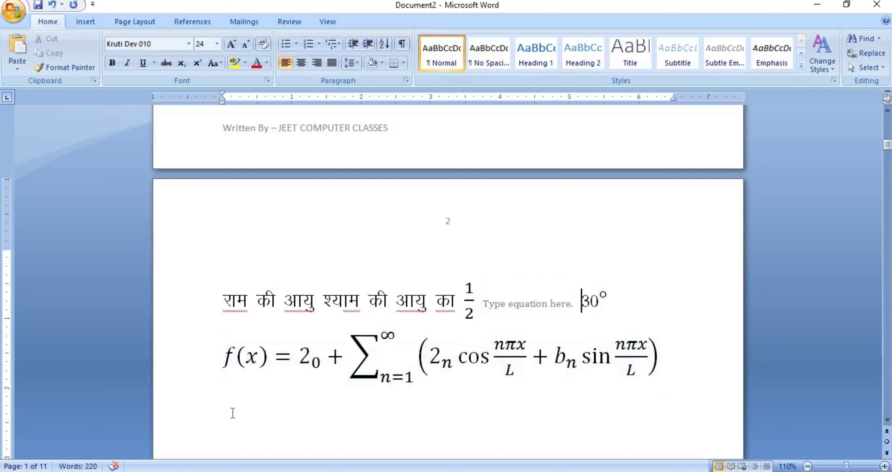
{"action": "left_click", "coordinate": [85, 21]}
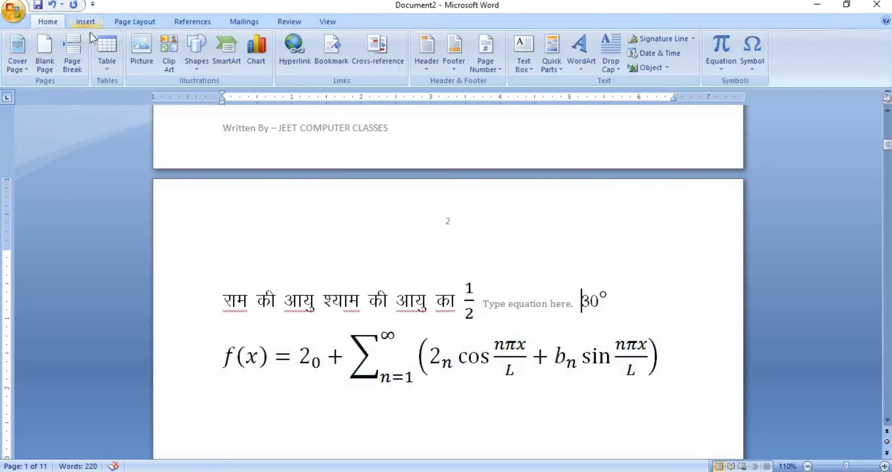